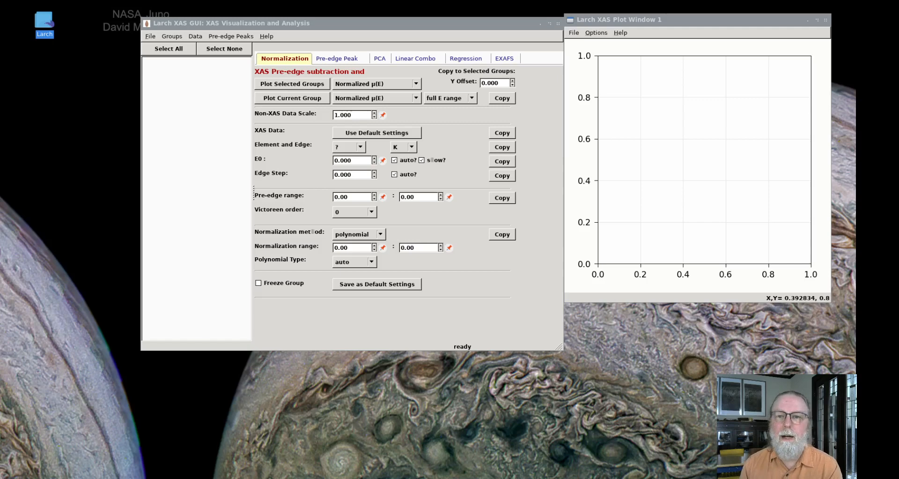
Open the data file Fe_Foil_rt_2016Foils.xdi from the Normalization folder
left_click_drag(268, 23, 258, 20)
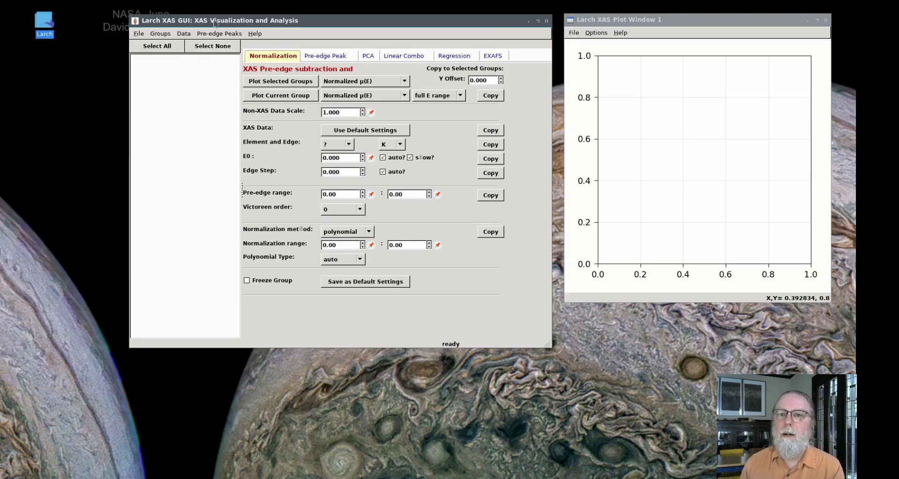
left_click_drag(215, 23, 203, 22)
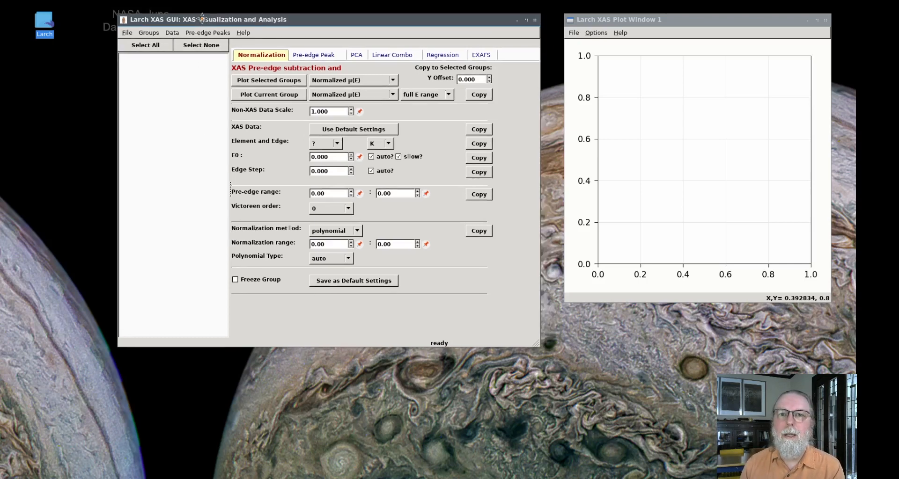
left_click(127, 34)
left_click(140, 43)
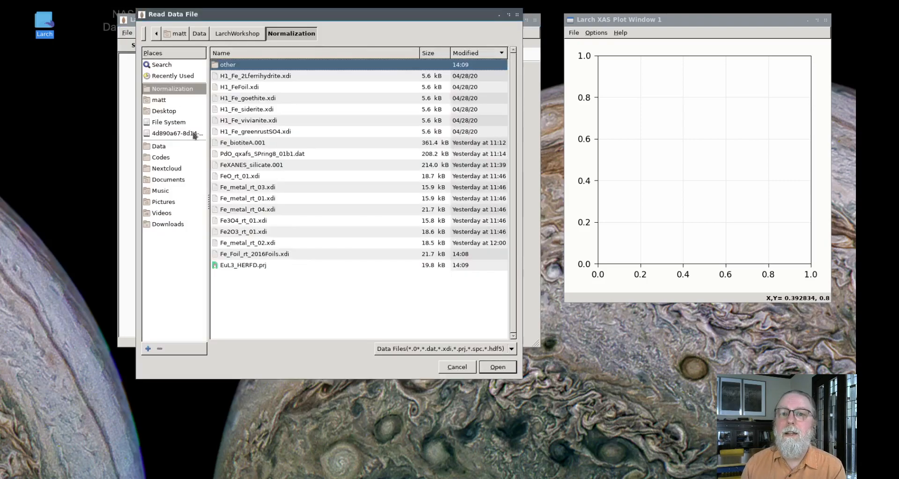
left_click(253, 255)
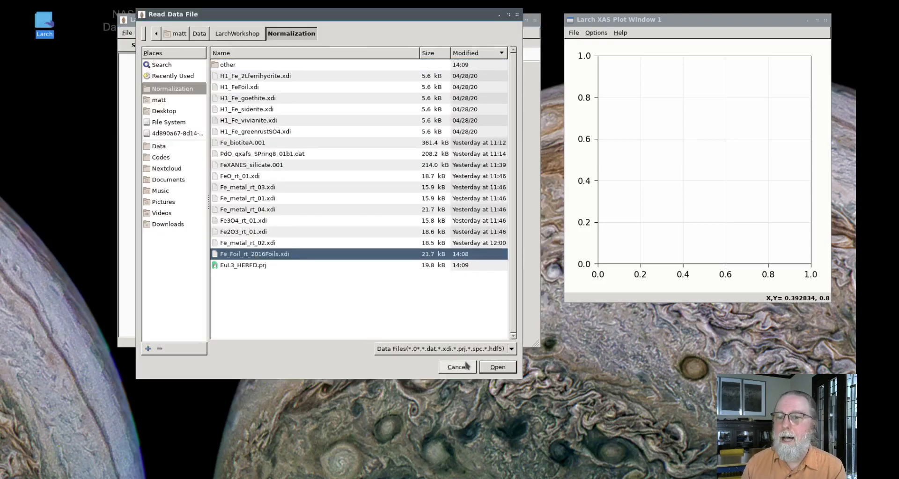
left_click(497, 368)
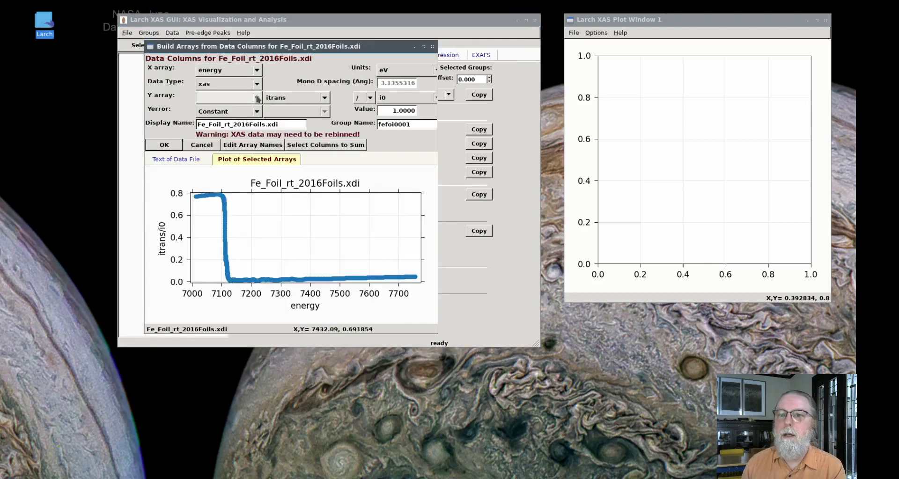
Build the foil's Y array as -log(itrans/i0) and import it as XAS data
left_click(255, 98)
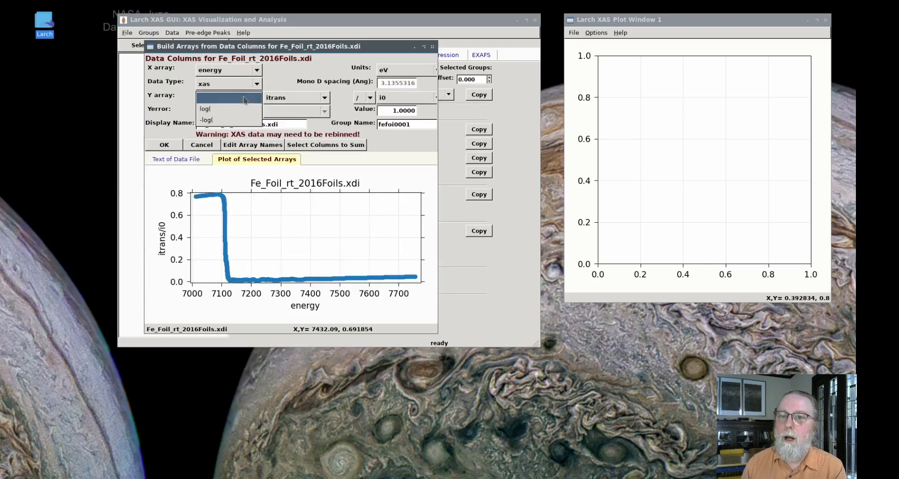
left_click(236, 123)
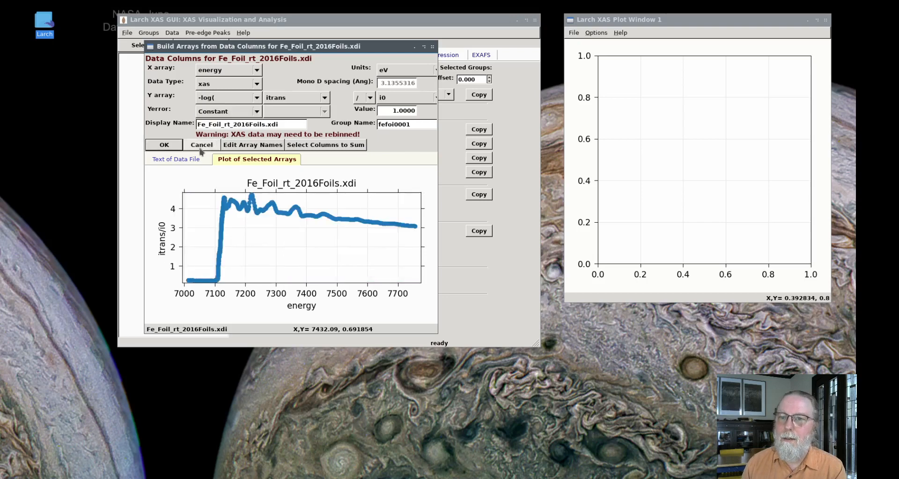
left_click(164, 145)
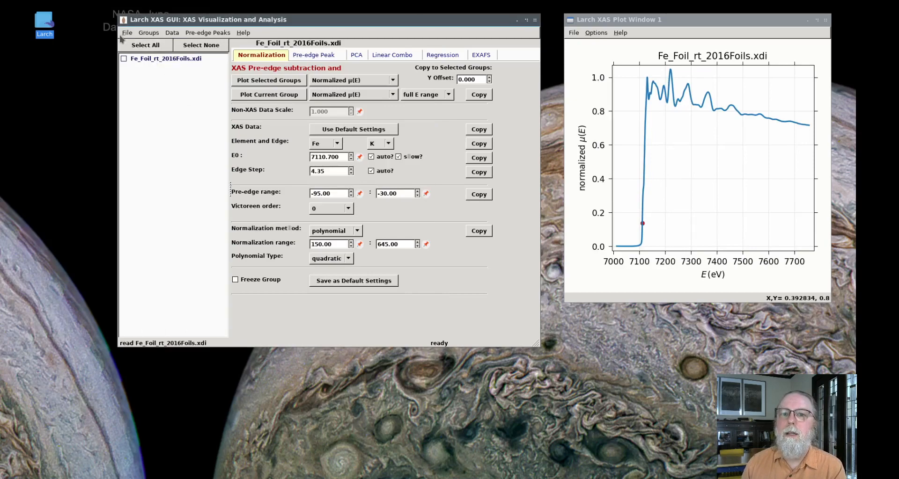
Import Fe_metal_rt_01.xdi from the Normalization folder, keeping the -log(itrans/i0) array setup
left_click(125, 33)
left_click(141, 52)
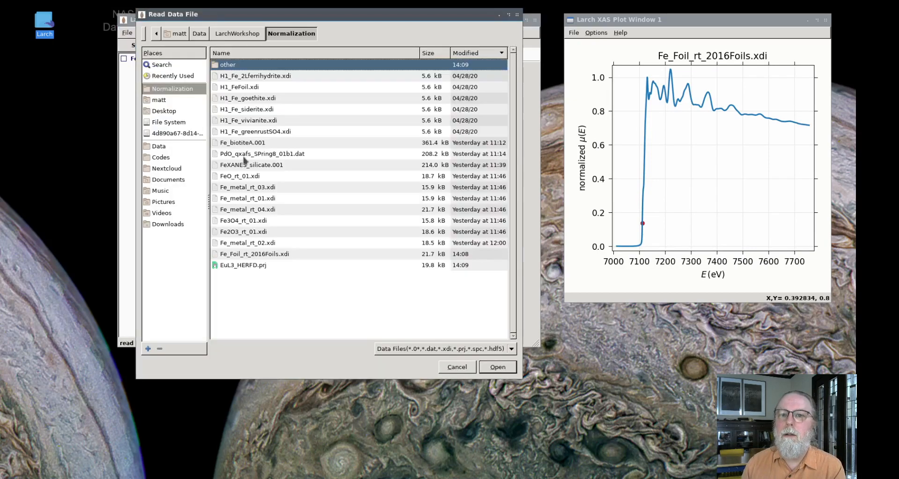
left_click(259, 198)
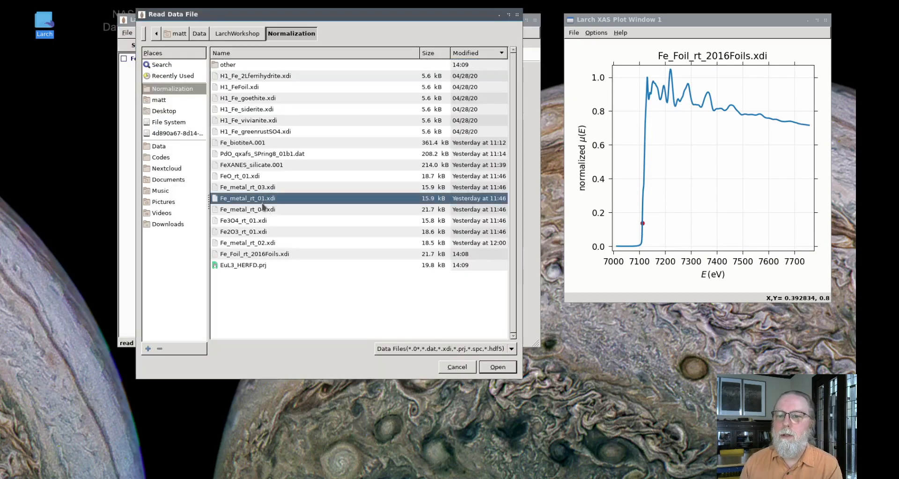
left_click(263, 207, "shift")
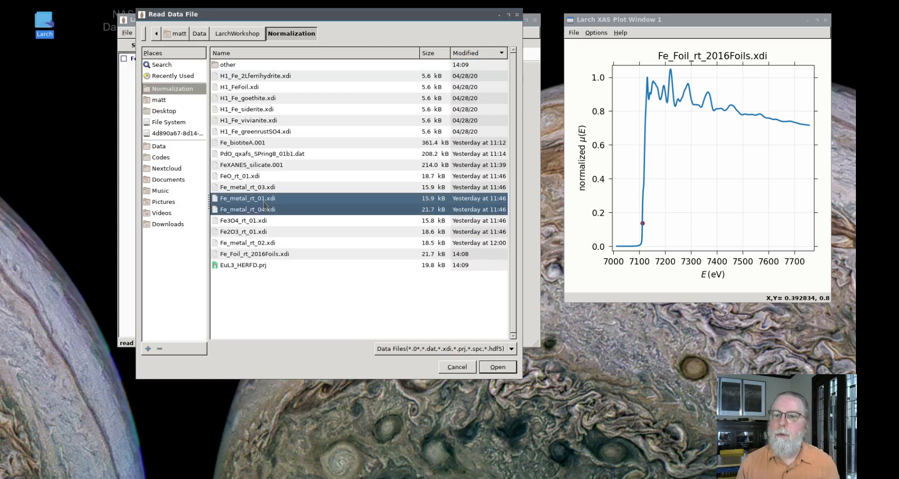
left_click(263, 203)
left_click(497, 367)
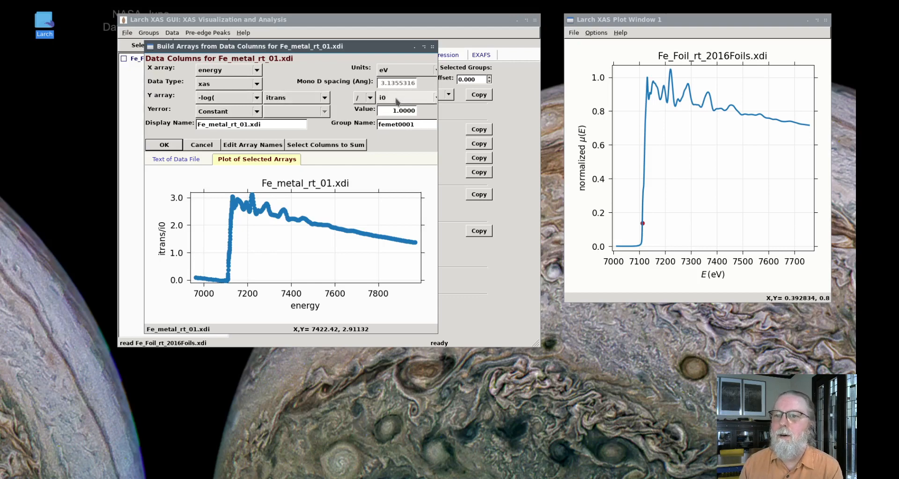
left_click(165, 145)
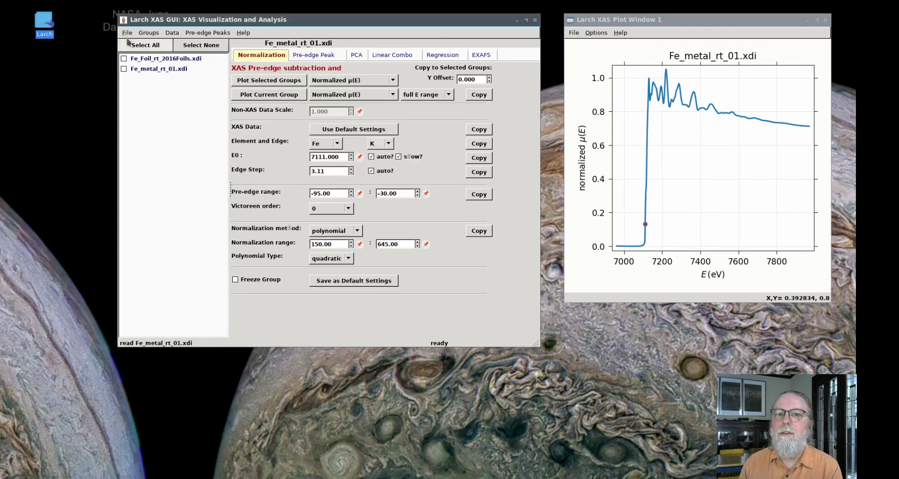
Import H1_FeFoil.xdi from the Normalization folder with the same -log(itrans/i0) array setup
left_click(127, 33)
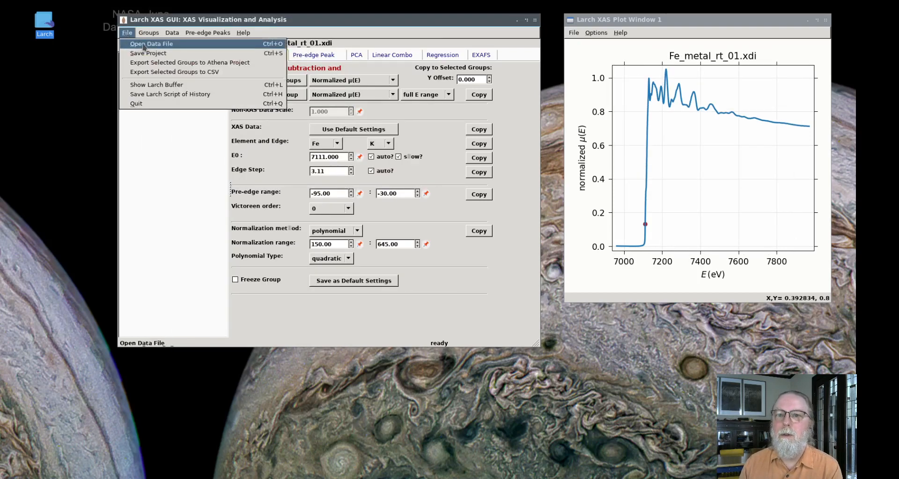
left_click(144, 45)
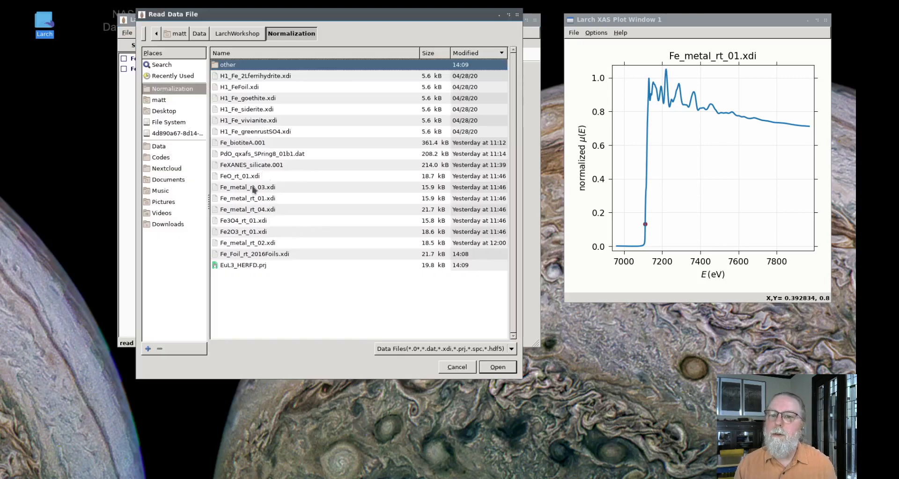
left_click(246, 87)
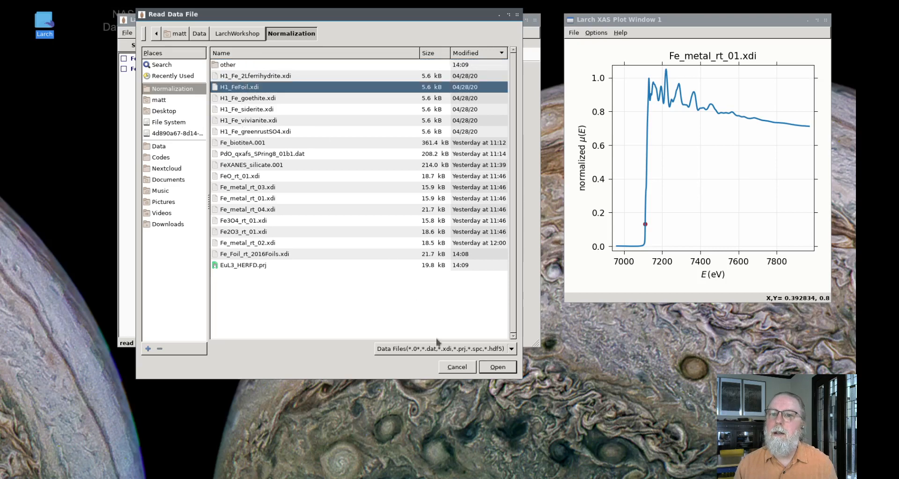
left_click(497, 367)
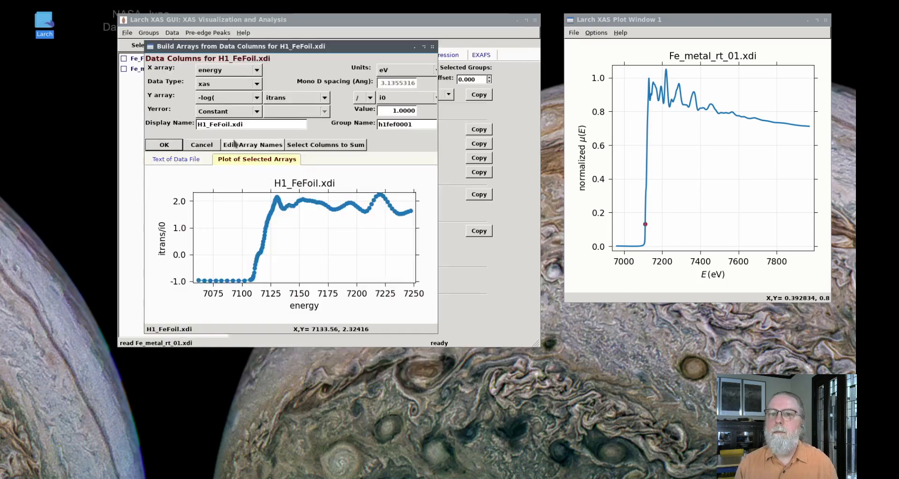
left_click(170, 146)
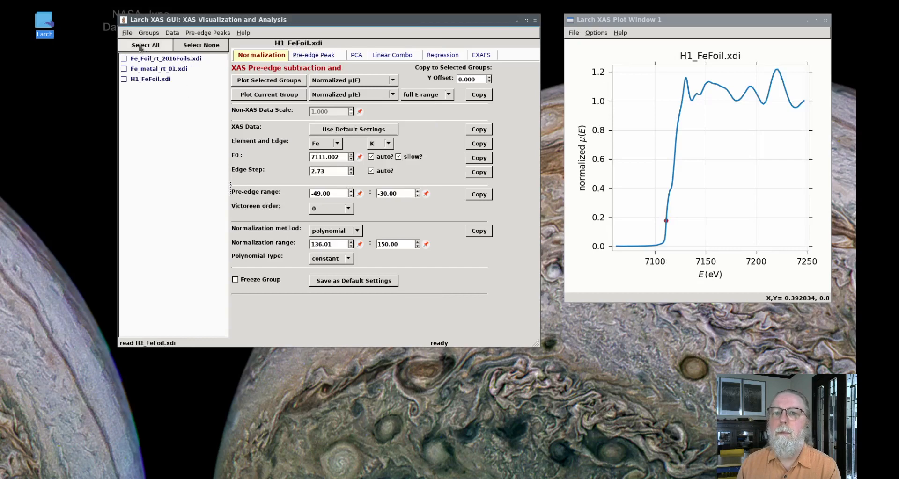
Plot the normalized μ(E) of all three groups together over the E0 -30:+120eV energy range
left_click(140, 46)
left_click(284, 82)
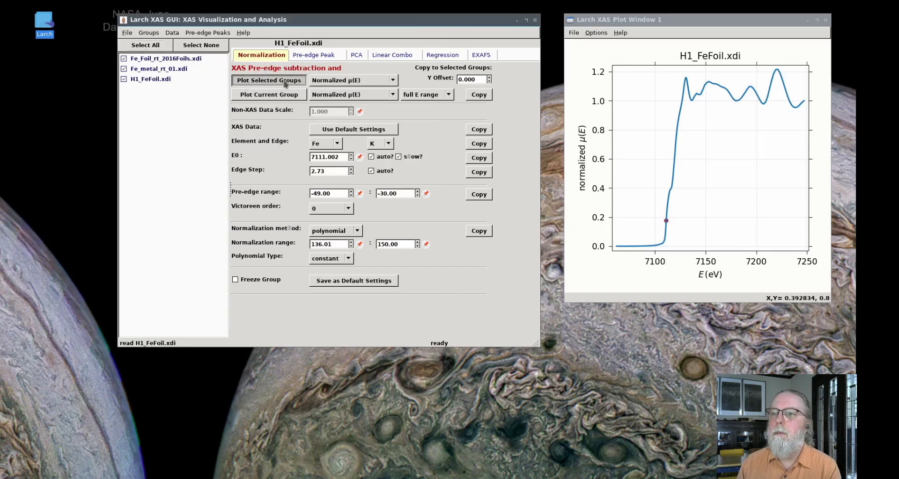
left_click(426, 95)
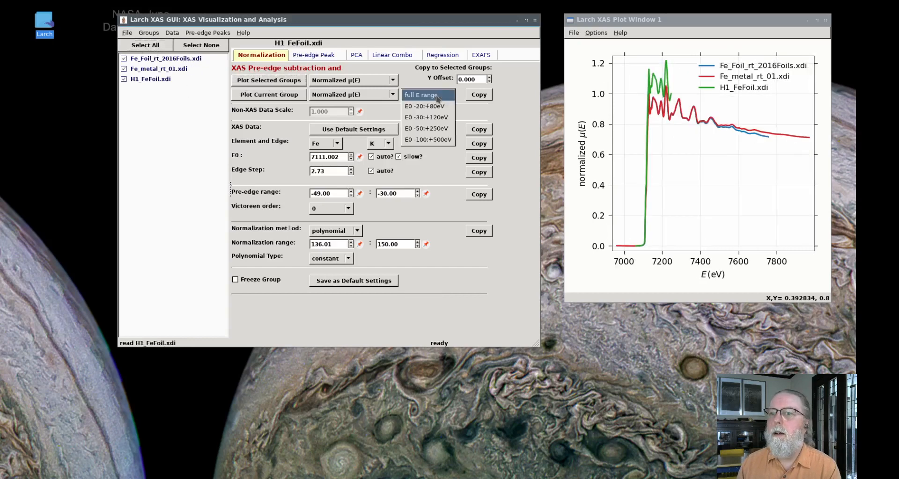
left_click(424, 118)
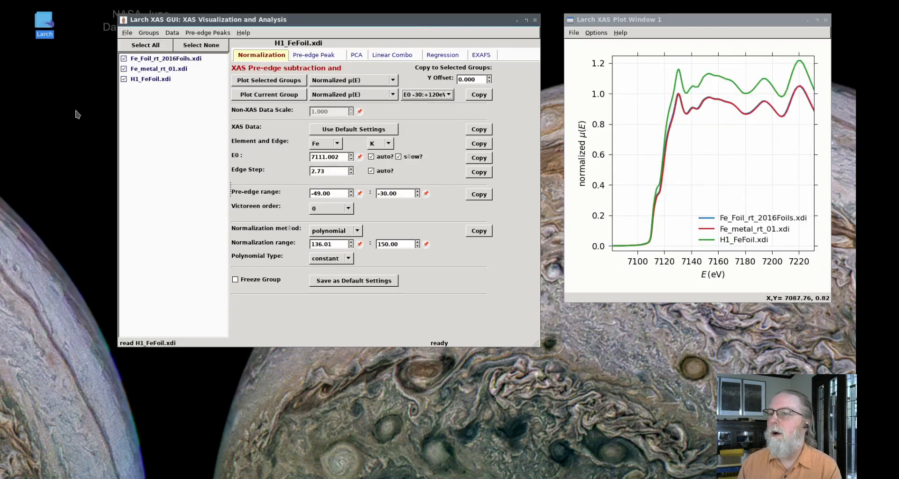
Raise the edge step of H1_FeFoil.xdi to 3.18 so its normalized curve matches the other two foils
left_click(163, 79)
left_click(351, 169)
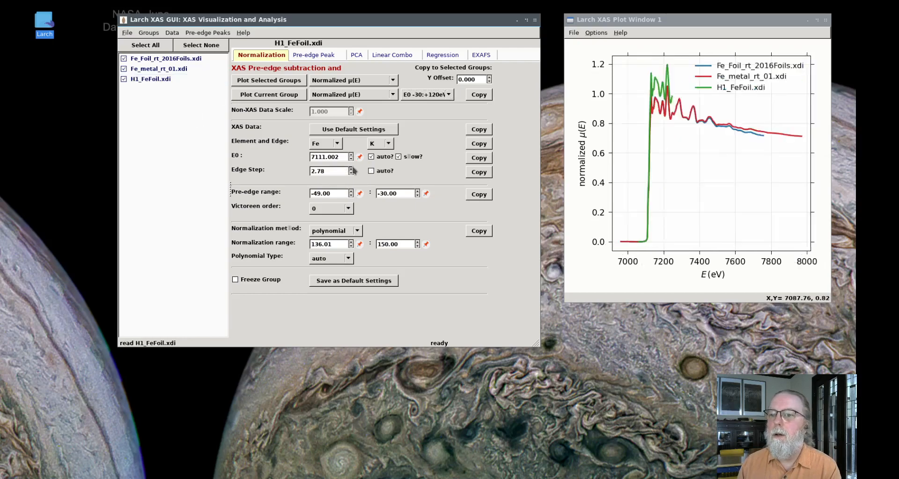
left_click(351, 169)
left_click(351, 169)
left_click(351, 169)
left_click(351, 169)
left_click(351, 169)
left_click(351, 169)
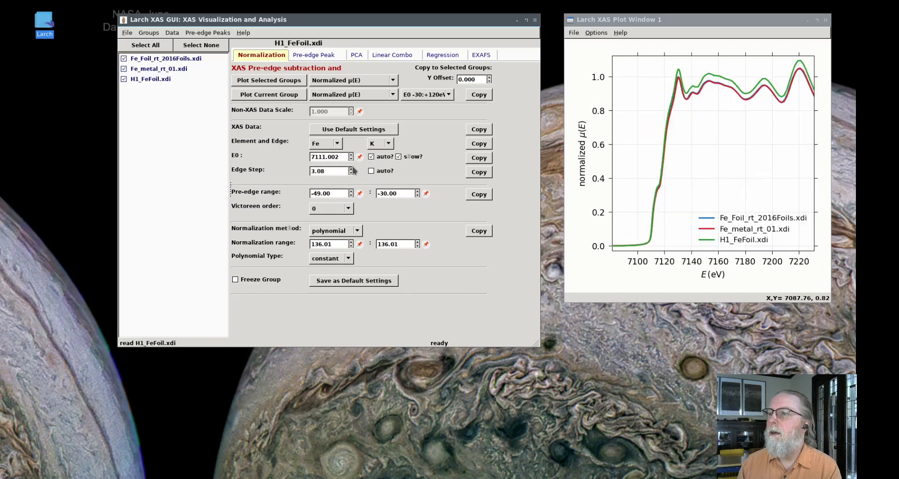
left_click(351, 169)
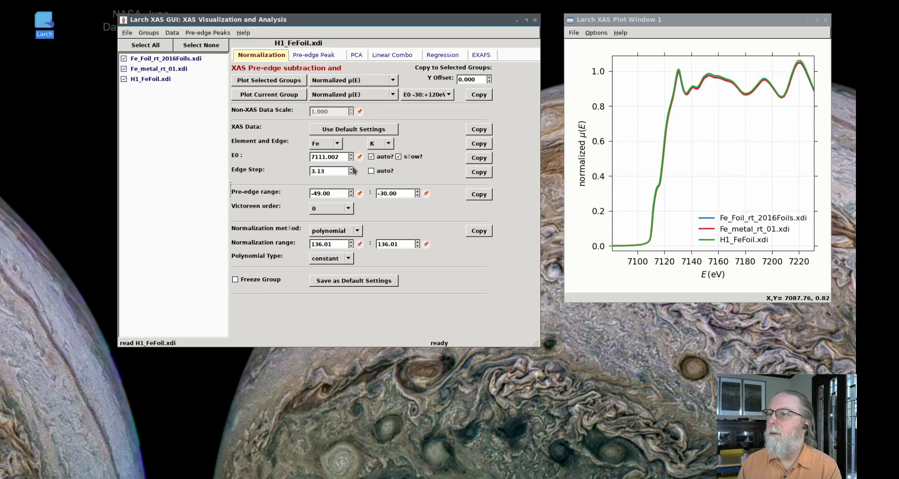
left_click(352, 169)
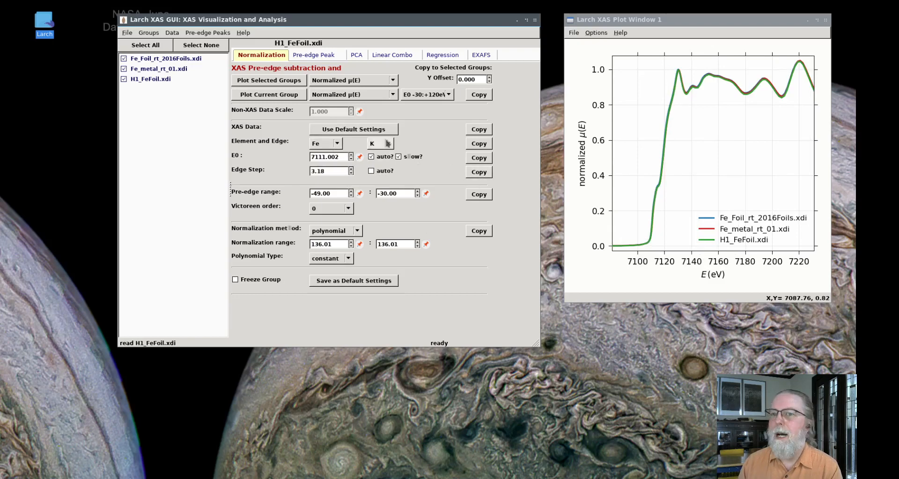
Replot the selected groups and examine the energy offsets on the rising edge between about 7109 and 7115 eV
left_click(274, 82)
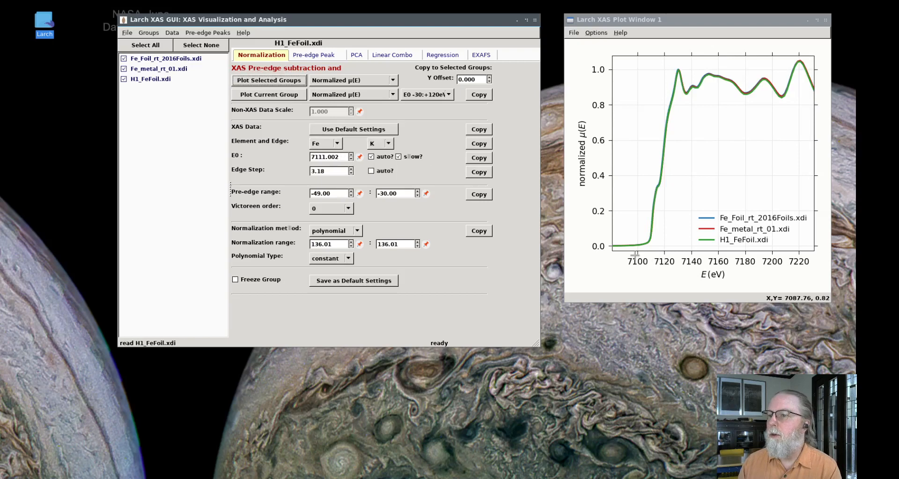
left_click_drag(639, 251, 671, 159)
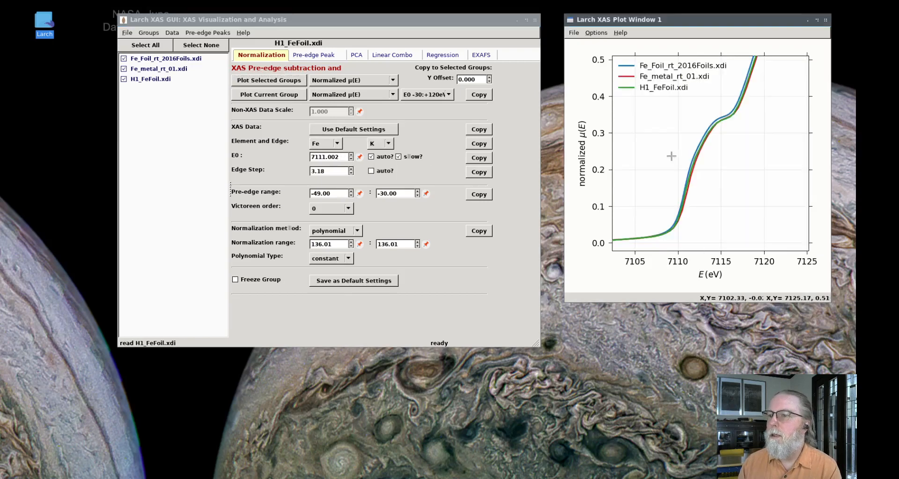
left_click_drag(653, 251, 764, 71)
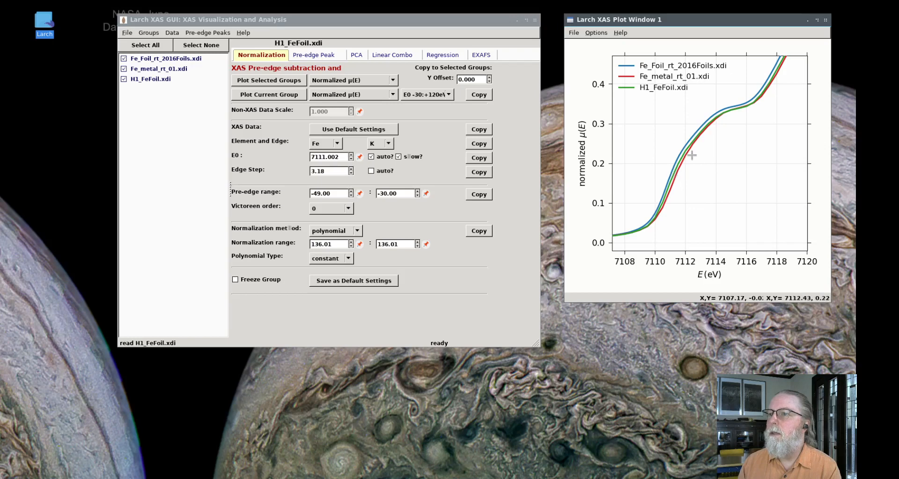
left_click_drag(634, 242, 740, 97)
Compare the E0 values and individual normalized plots of the three iron foil groups
left_click(156, 79)
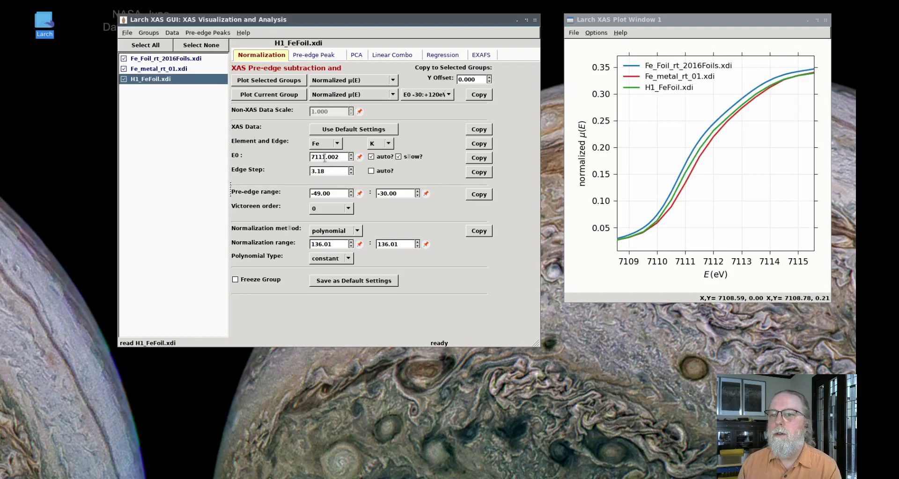
left_click(181, 70)
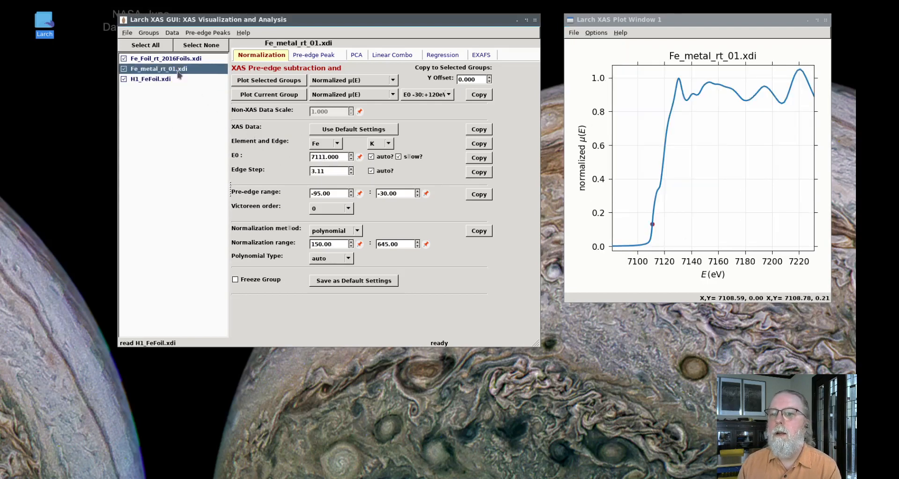
left_click(182, 59)
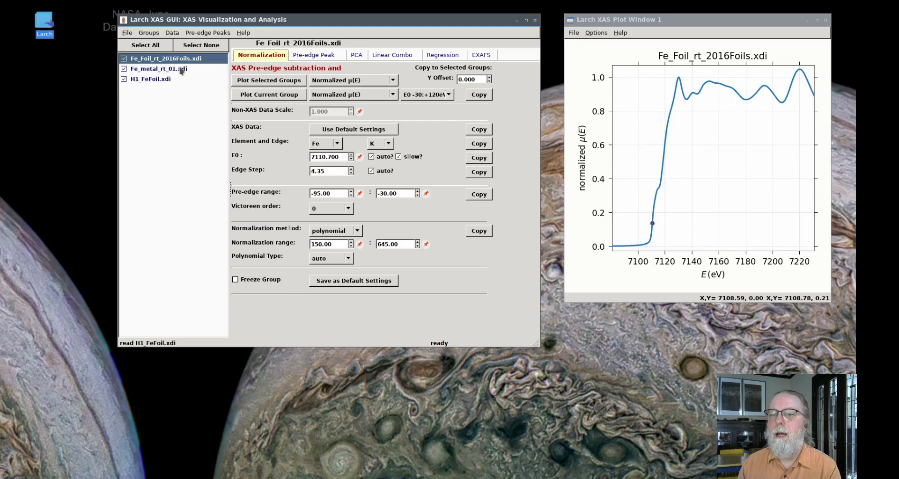
left_click(182, 70)
left_click(182, 59)
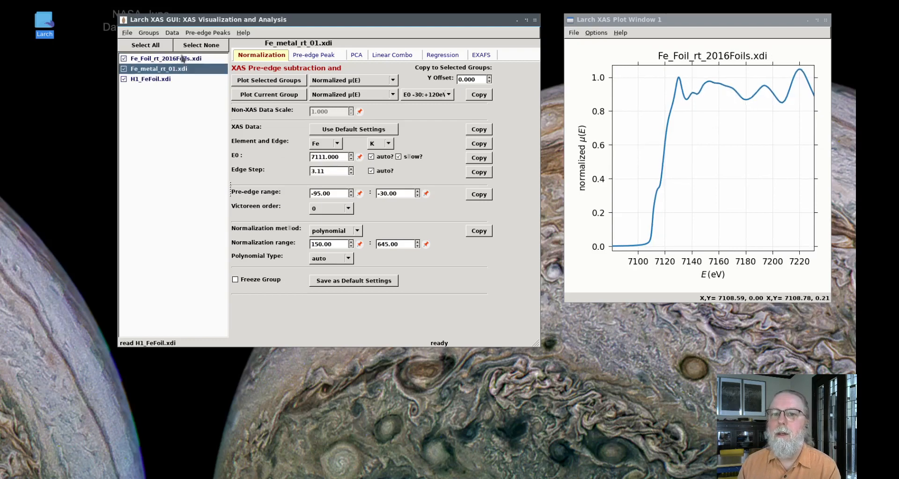
left_click(160, 79)
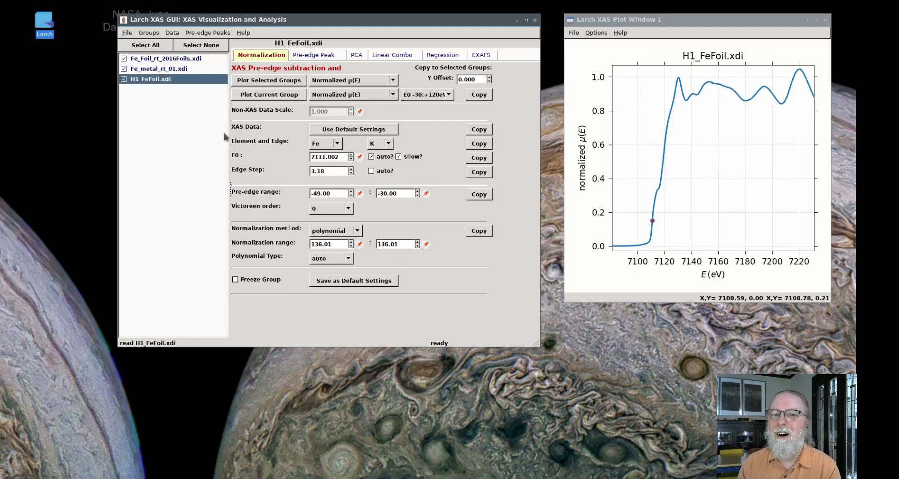
left_click(157, 69)
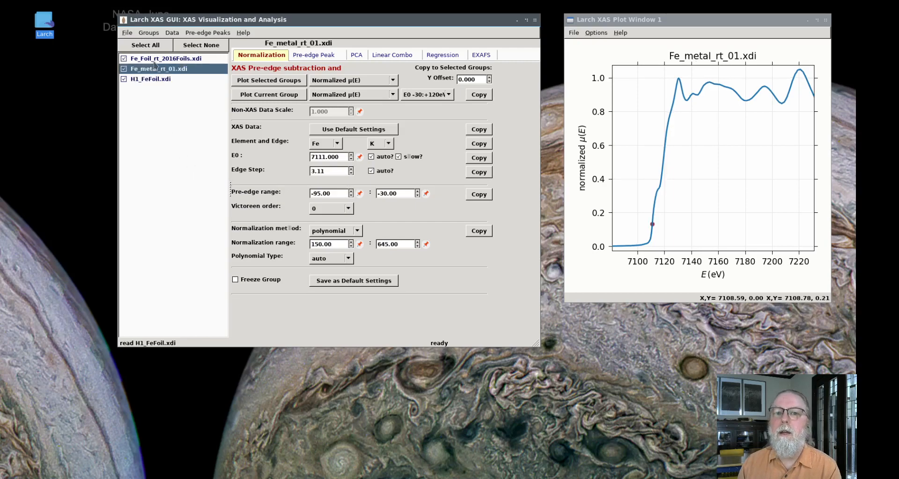
Import FeO_rt_01.xdi and Fe2O3_rt_01.xdi from the Normalization folder with the default array columns
left_click(140, 33)
left_click(145, 44)
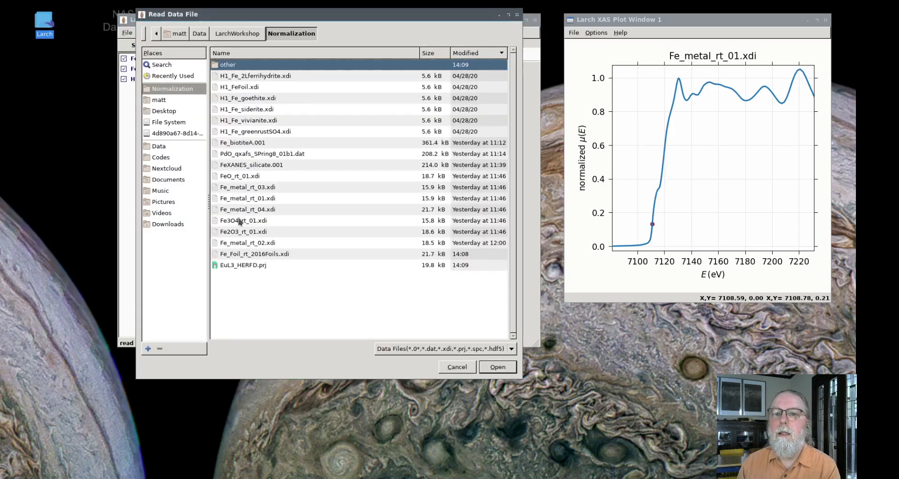
left_click(231, 177)
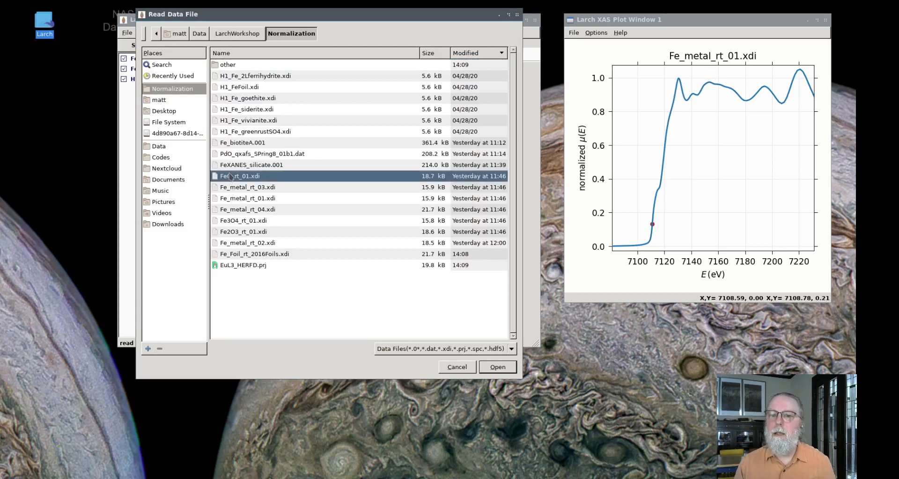
left_click(239, 233, "ctrl")
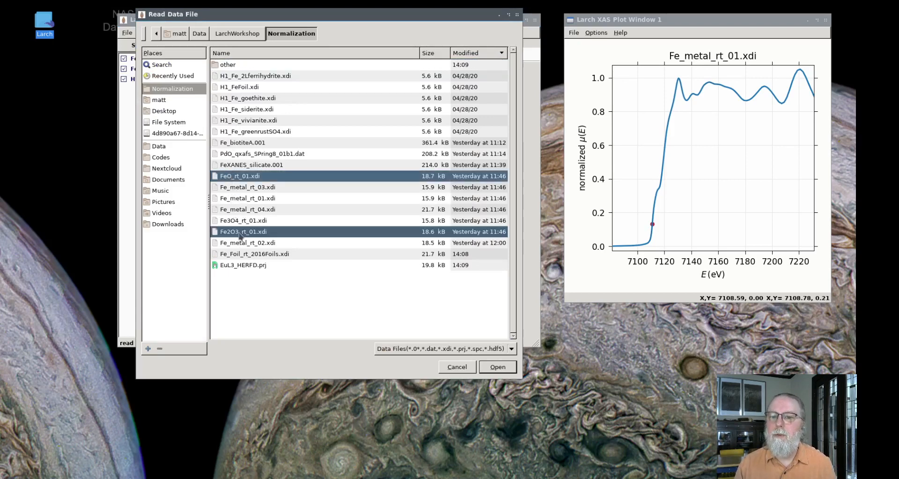
left_click(498, 368)
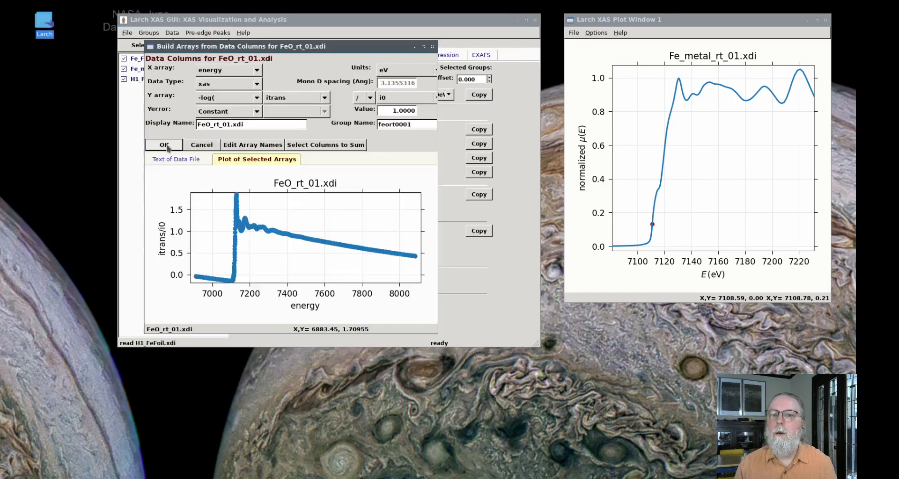
left_click(165, 145)
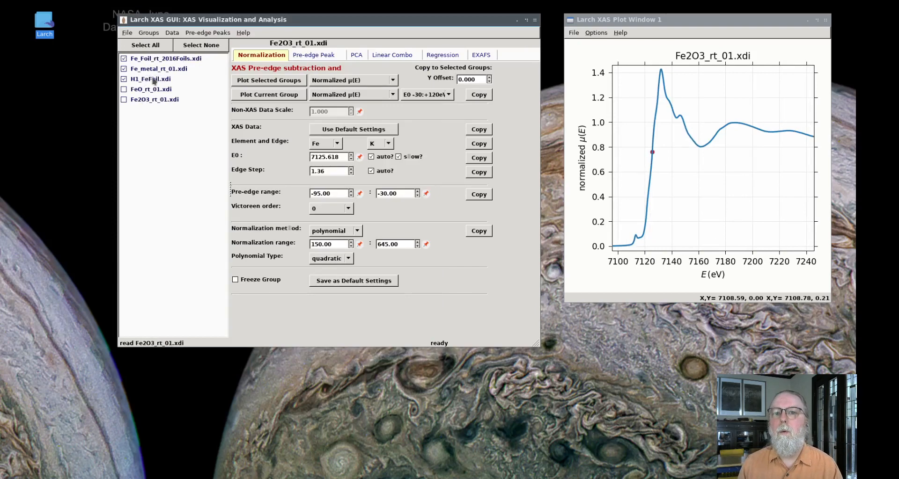
Remove Fe2O3_rt_01.xdi from the group list and make H1_FeFoil.xdi the current group
right_click(153, 79)
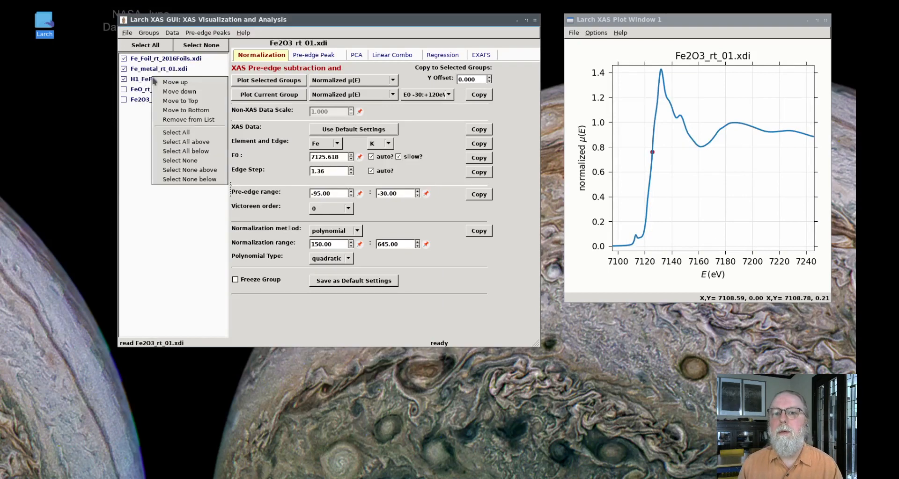
left_click(170, 120)
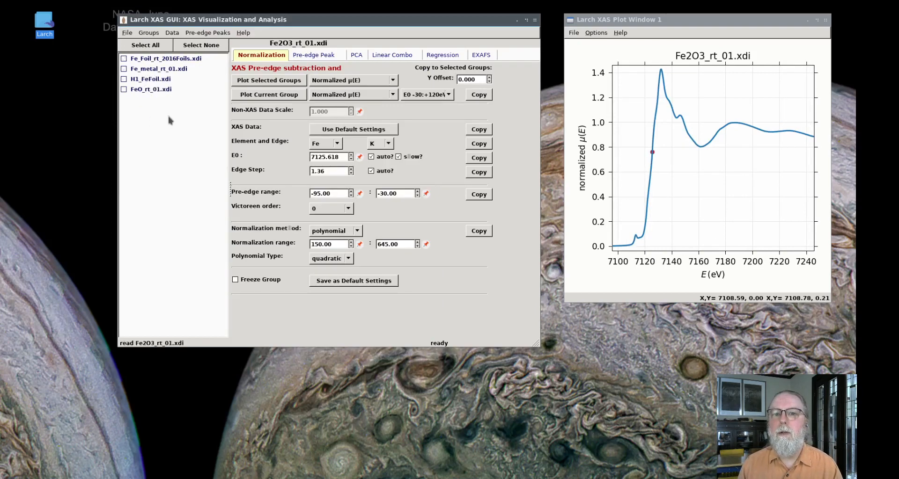
left_click(147, 80)
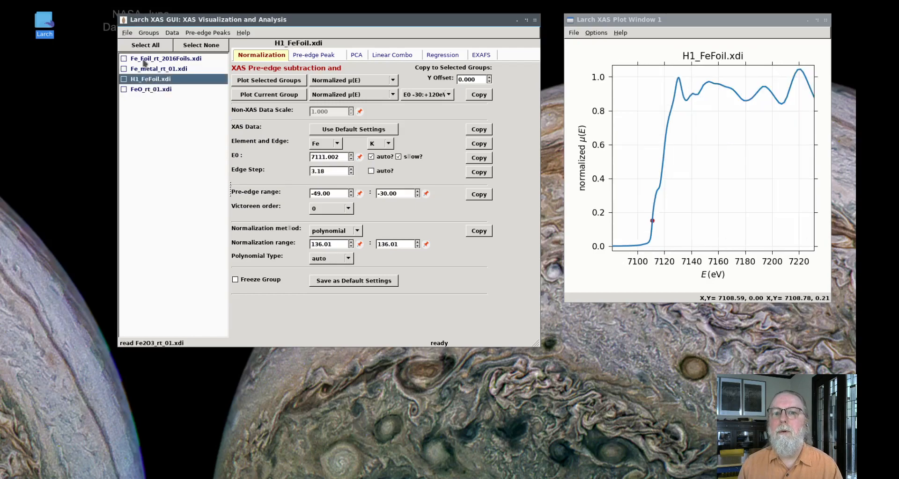
Import Fe3O4_rt_01.xdi and Fe2O3_rt_01.xdi with the default columns, and move H1_FeFoil.xdi to the end of the group list
left_click(127, 33)
left_click(133, 43)
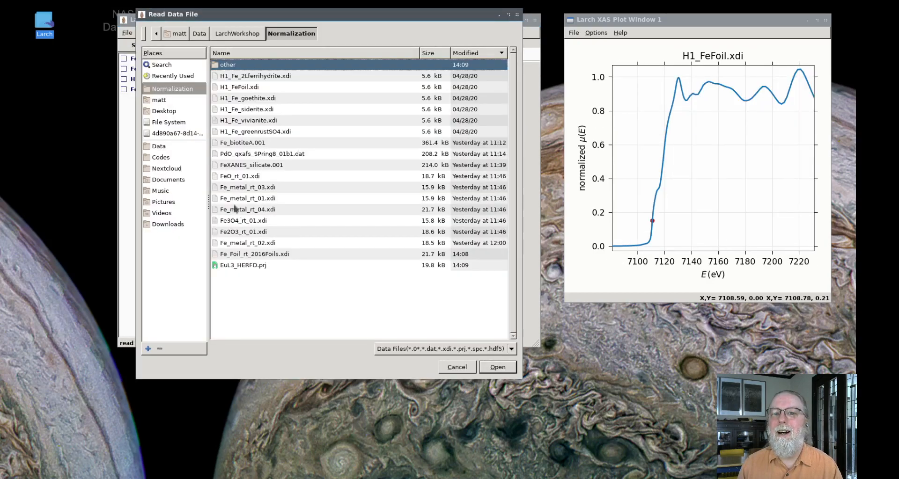
left_click(236, 231)
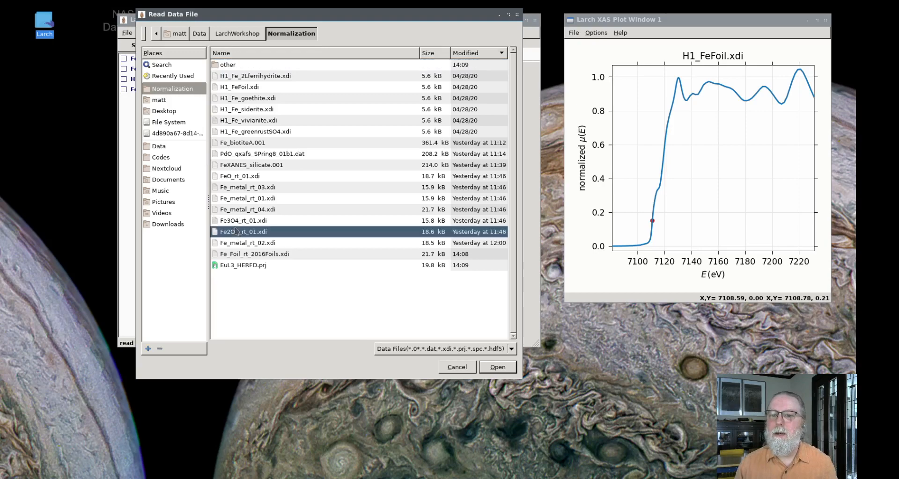
left_click(236, 221)
left_click(236, 231, "shift")
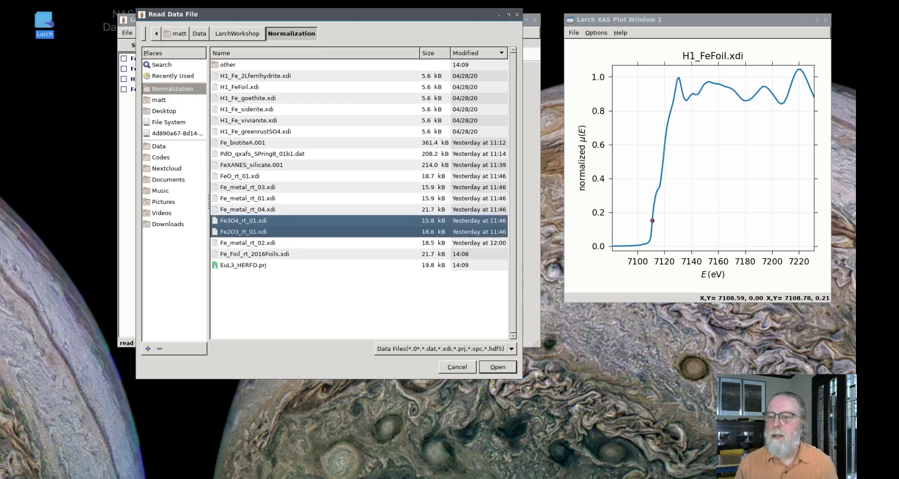
left_click(497, 367)
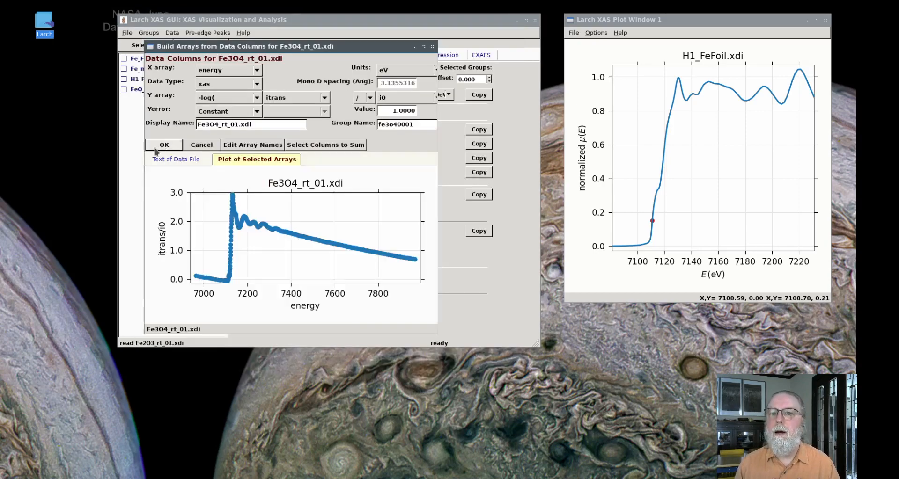
left_click(158, 146)
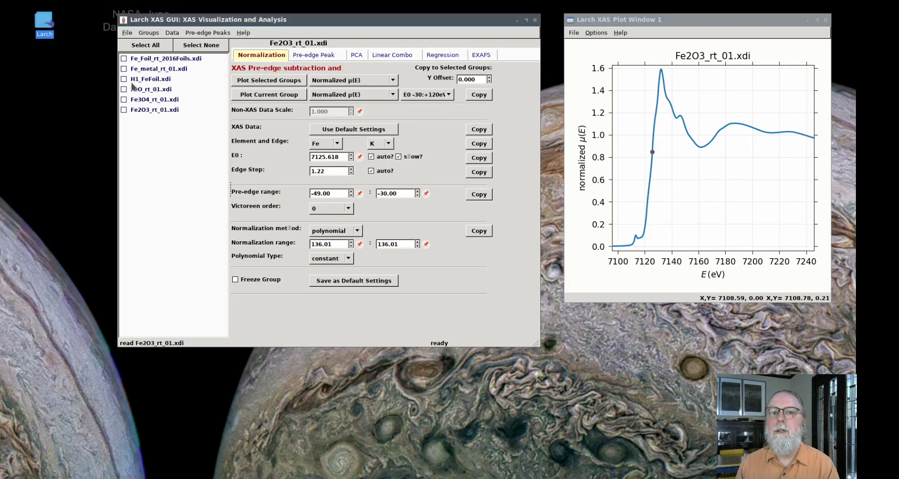
right_click(142, 78)
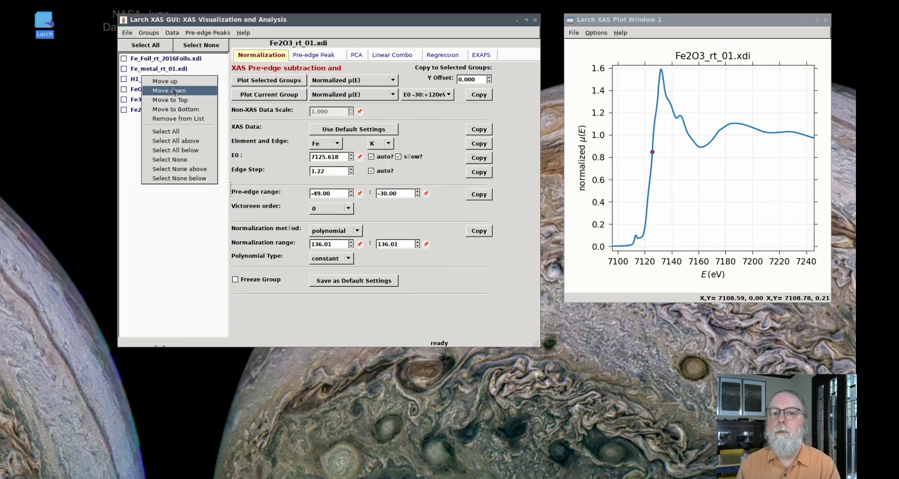
left_click(176, 109)
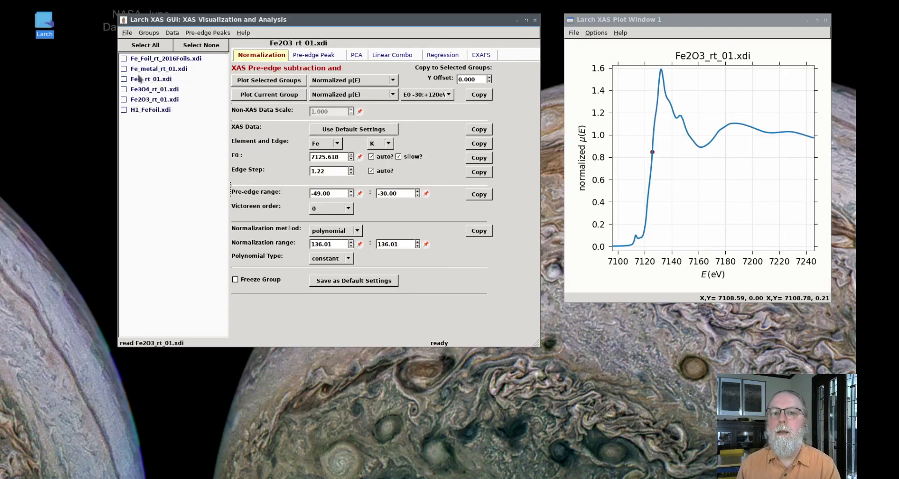
Import the H1_Fe_2Lferrihydrite, H1_Fe_goethite, H1_Fe_siderite, H1_Fe_vivianite and H1_Fe_greenrustSO4 .xdi files with the default array columns
left_click(126, 32)
left_click(153, 52)
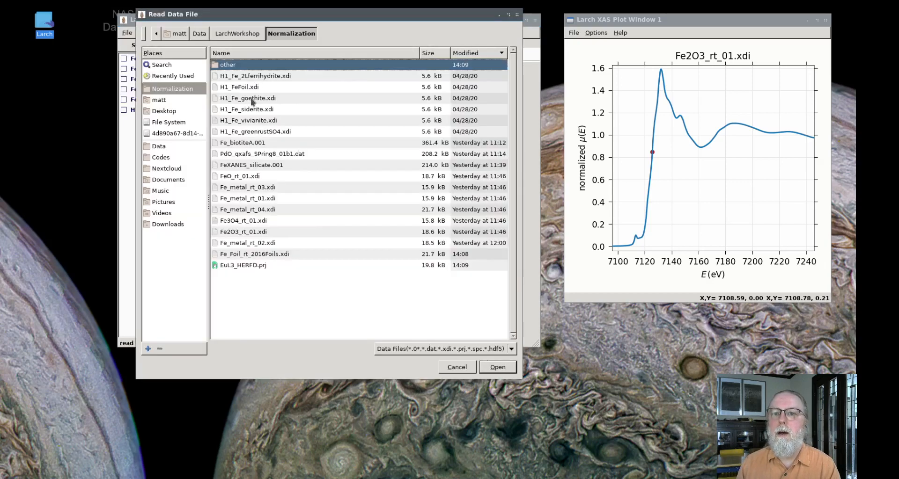
left_click(238, 77)
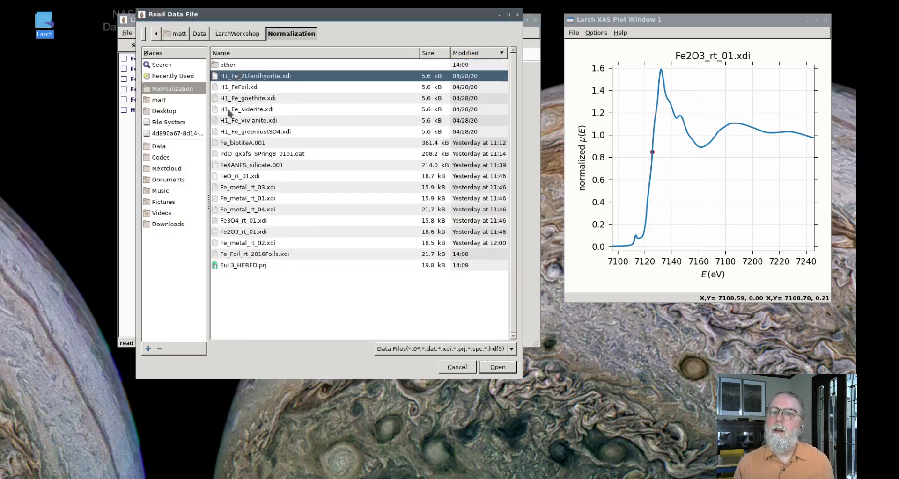
left_click(237, 99, "ctrl")
left_click(237, 111, "ctrl")
left_click(237, 121, "ctrl")
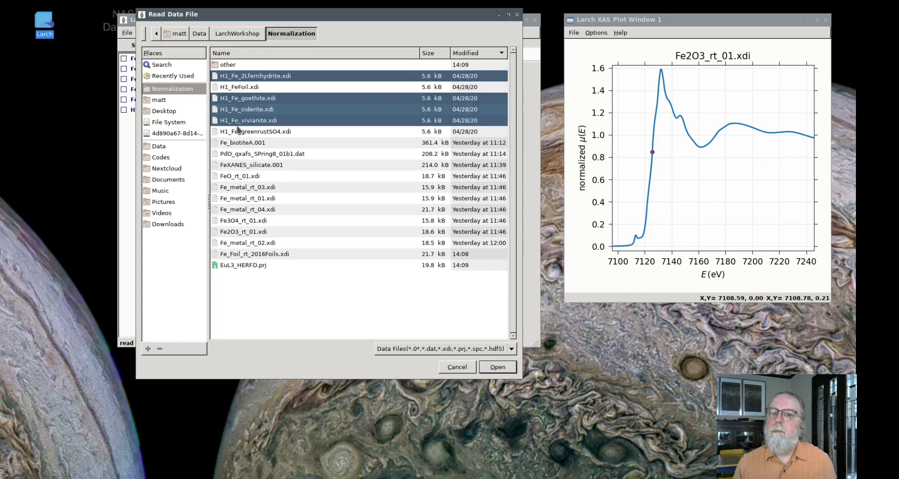
left_click(238, 132, "ctrl")
left_click(496, 368)
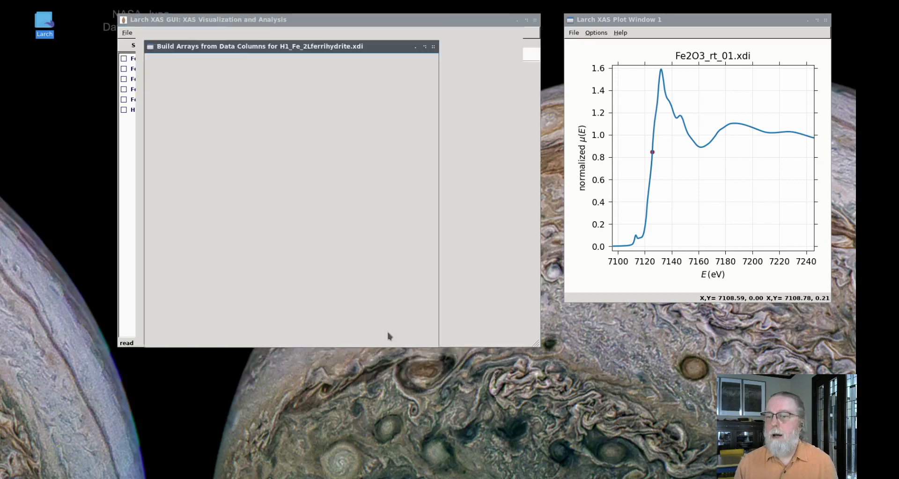
left_click(165, 145)
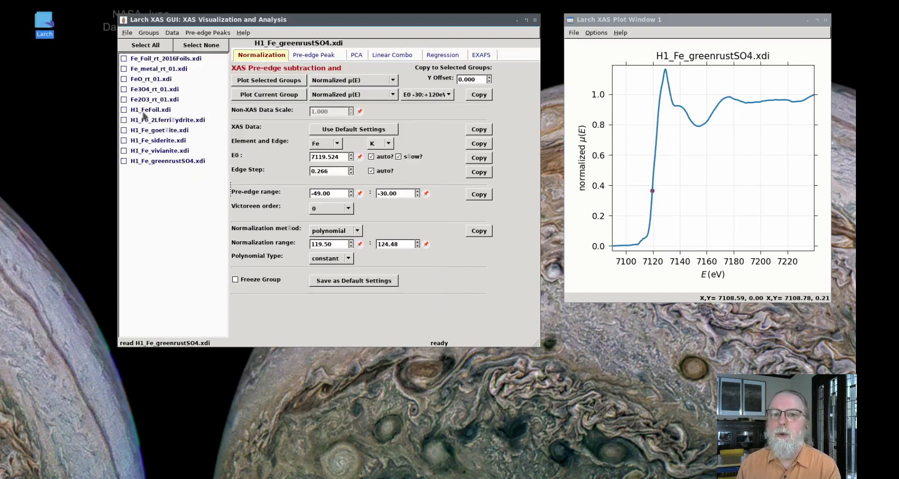
Select only the three iron foil groups, plot them together and examine their rising edge between about 7100 and 7130 eV
left_click(125, 110)
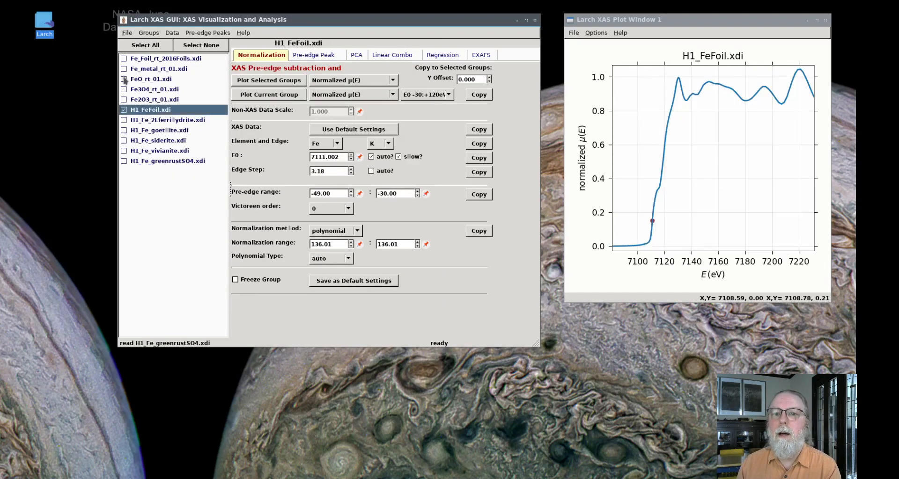
left_click(124, 80)
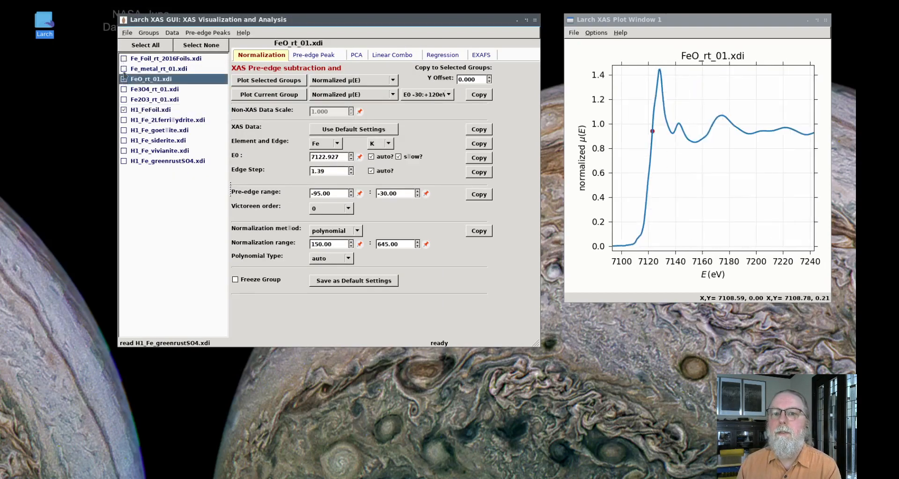
left_click(124, 70)
left_click(124, 79)
left_click(125, 60)
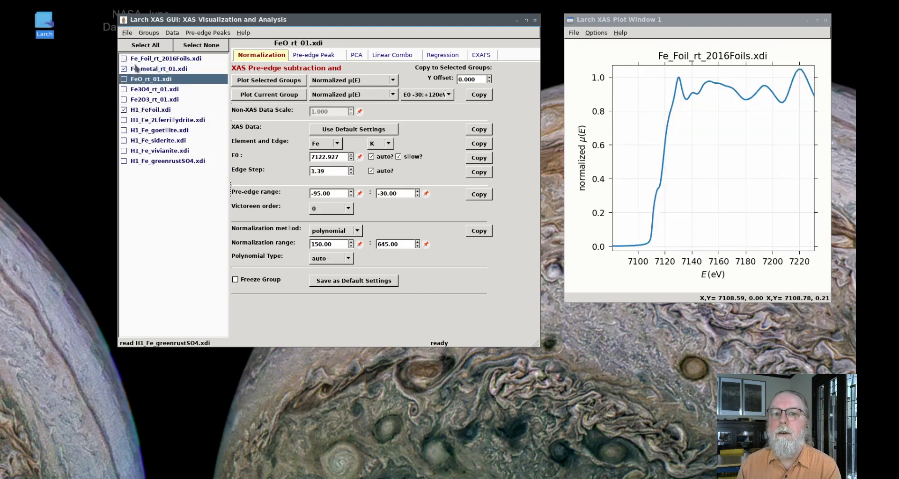
left_click(270, 86)
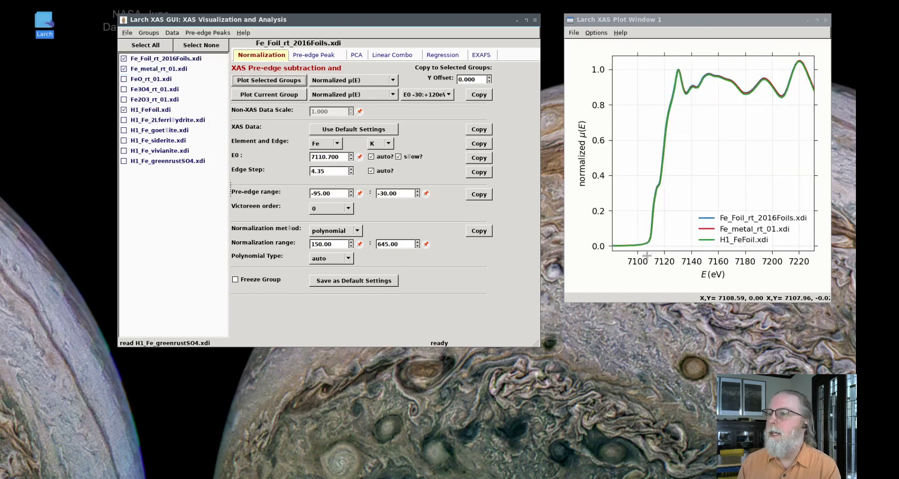
left_click_drag(635, 252, 675, 155)
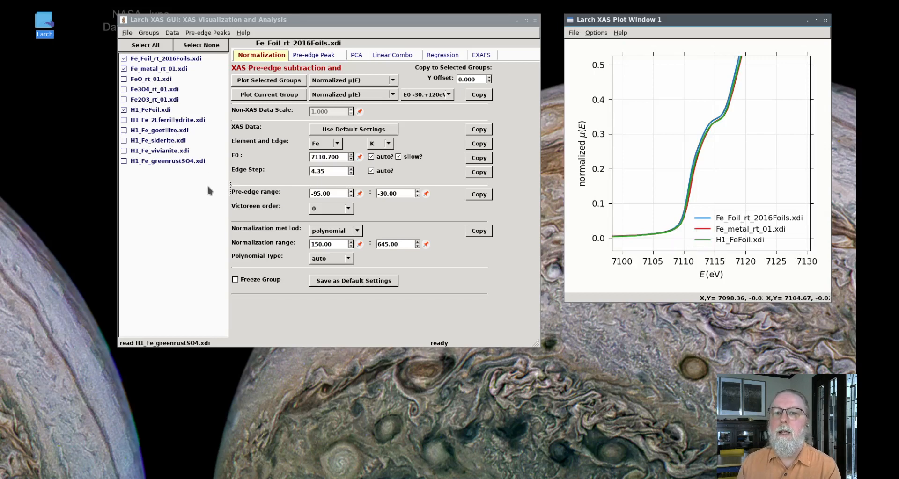
View the individual normalized plots of H1_Fe_goethite.xdi, H1_Fe_2Lferrihydrite.xdi and H1_FeFoil.xdi
left_click(180, 132)
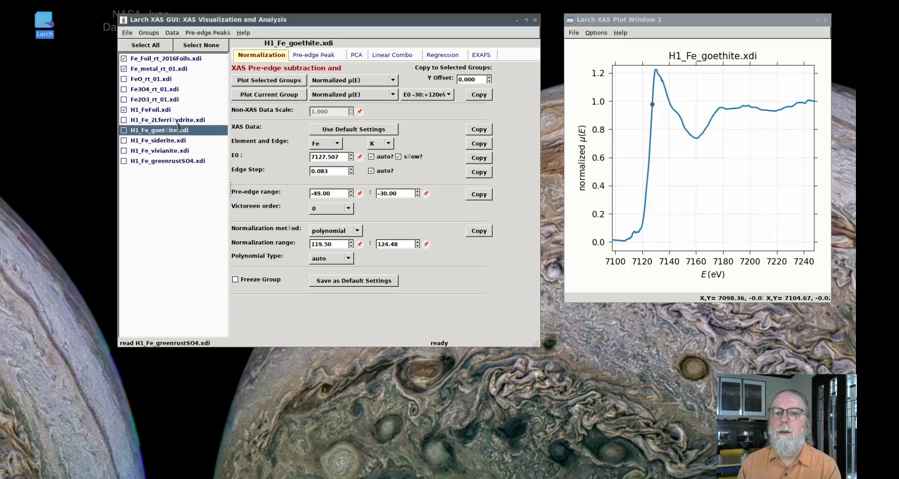
left_click(178, 123)
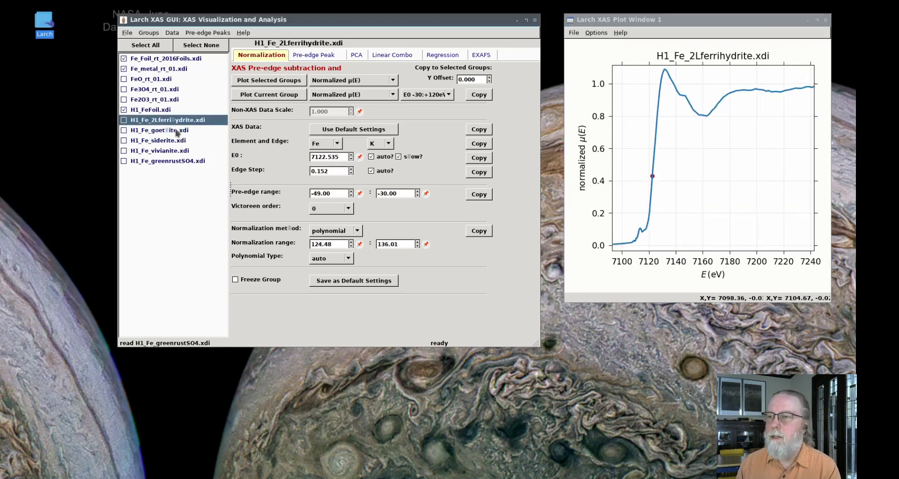
left_click(154, 110)
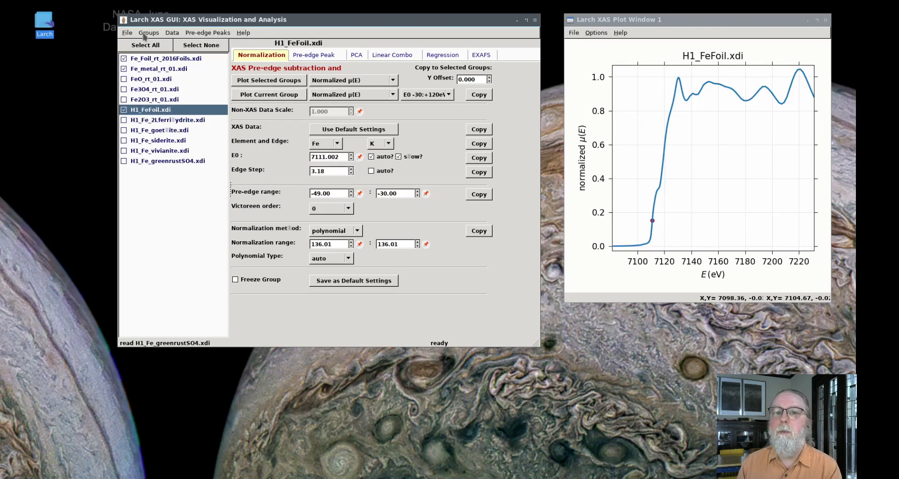
Start an energy recalibration of H1_FeFoil.xdi and set its energy shift to 0.300 eV
left_click(171, 34)
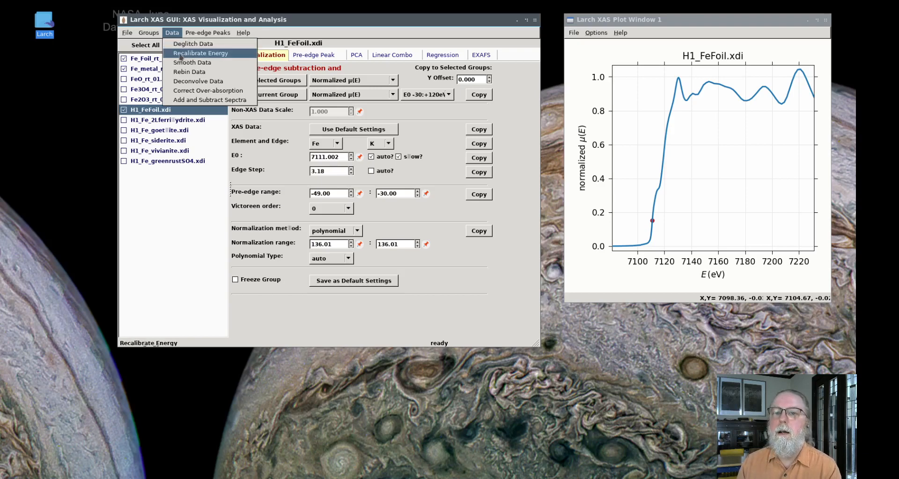
left_click(180, 55)
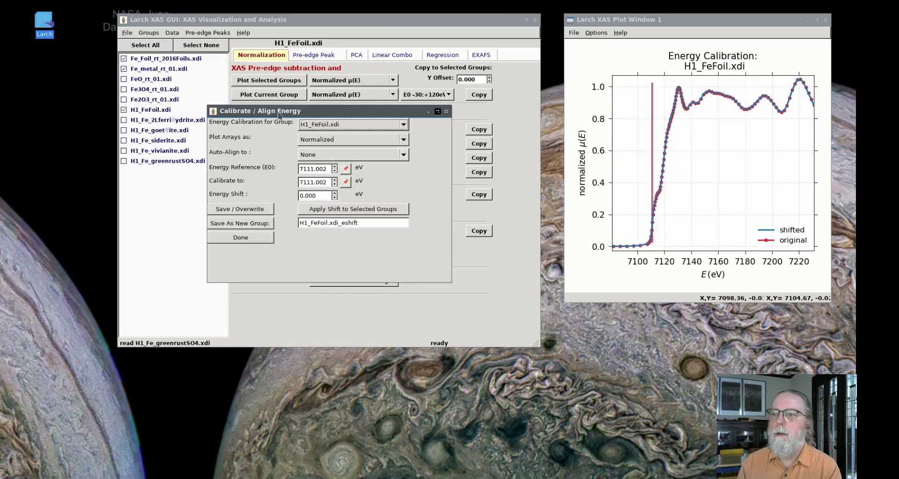
left_click_drag(283, 112, 397, 282)
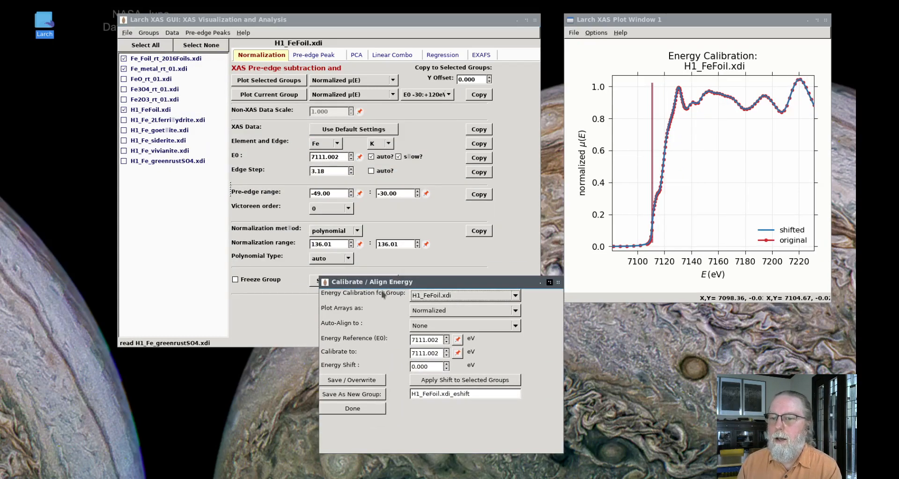
left_click(452, 297)
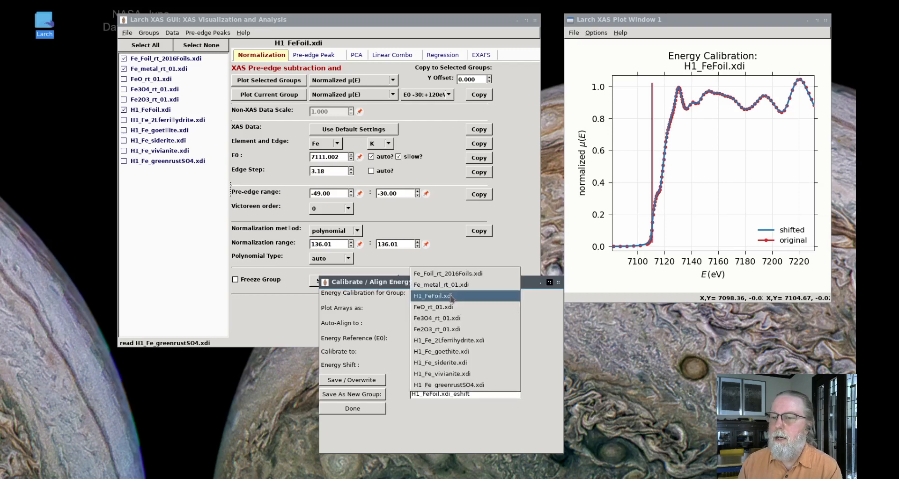
left_click(452, 297)
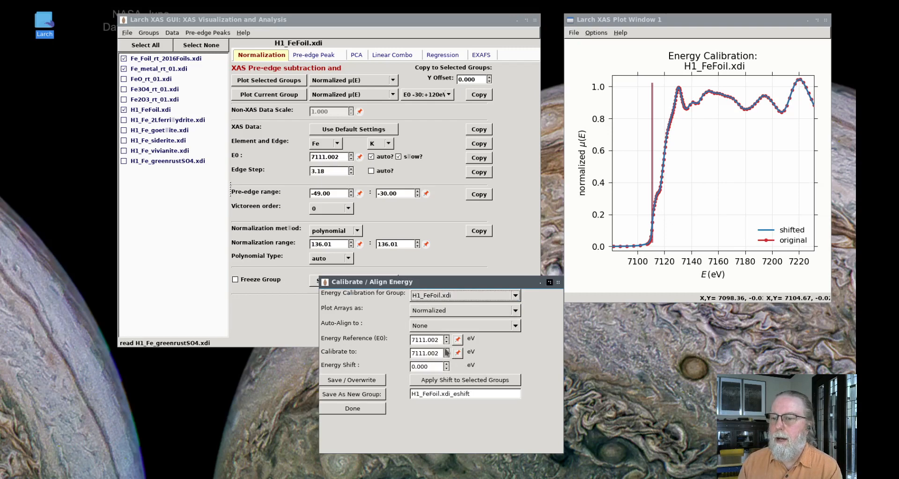
left_click(445, 364)
left_click(446, 365)
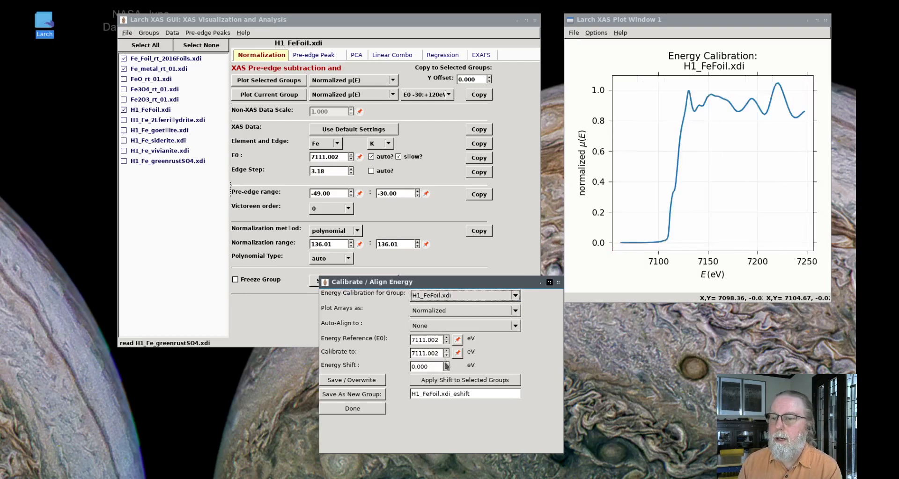
left_click(446, 364)
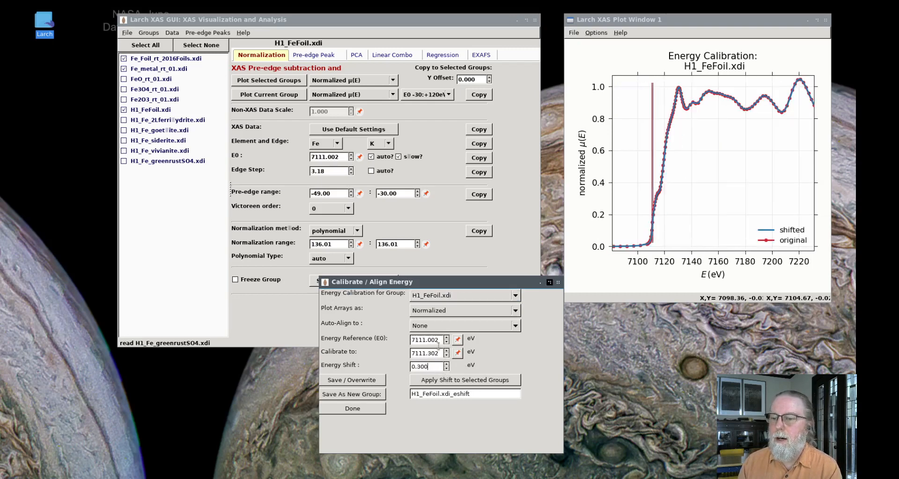
Auto-align H1_FeFoil.xdi to Fe_metal_rt_01.xdi and compare the shifted and original traces with the reference by toggling their visibility
left_click(439, 326)
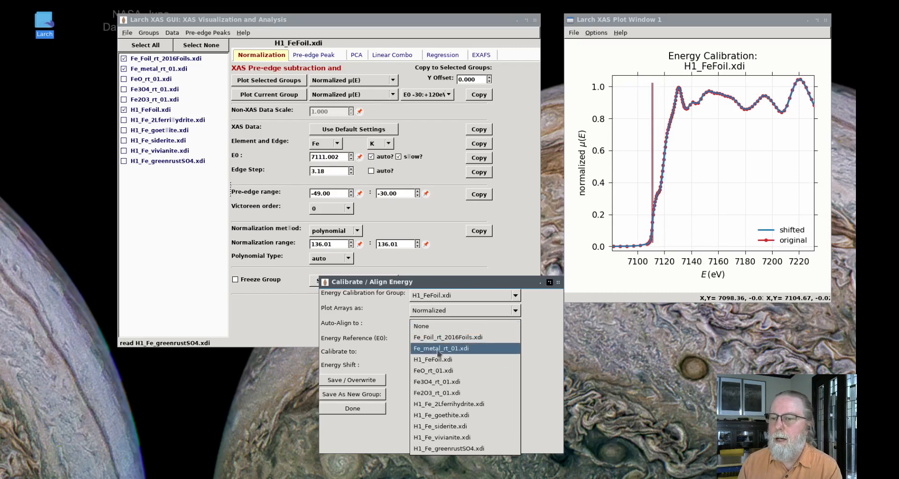
left_click(439, 350)
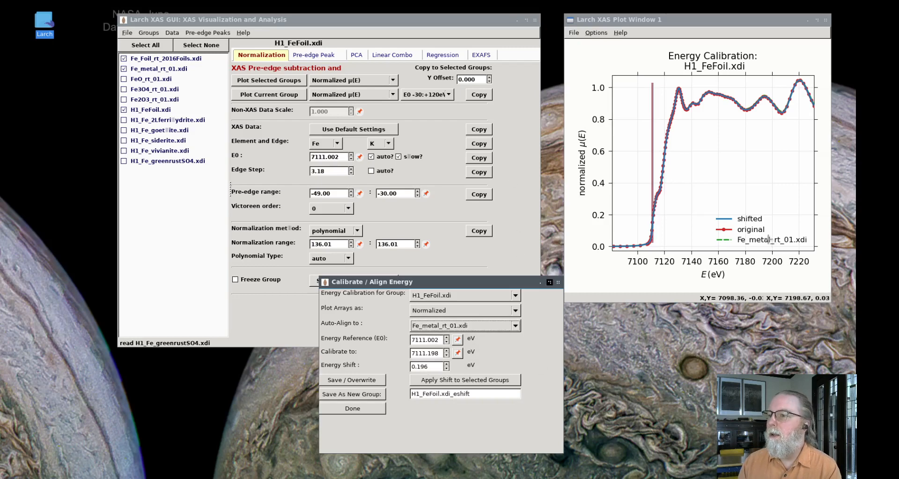
left_click(751, 229)
left_click(749, 218)
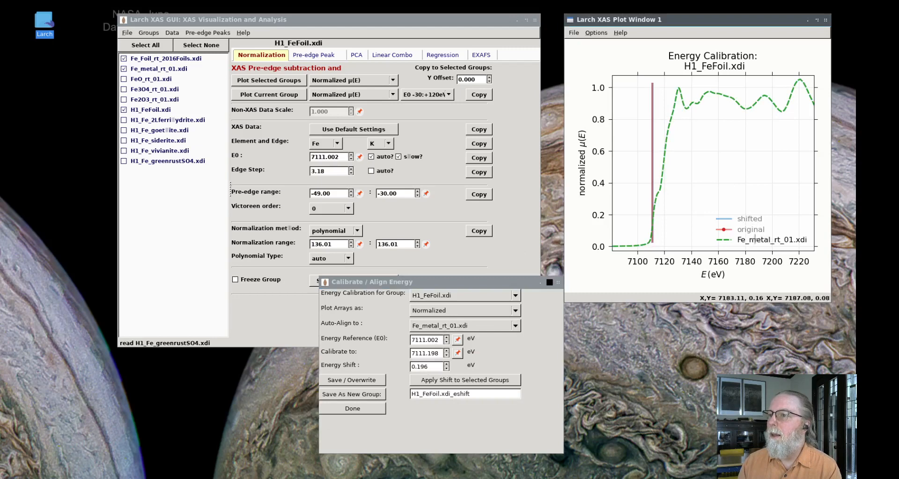
left_click(747, 218)
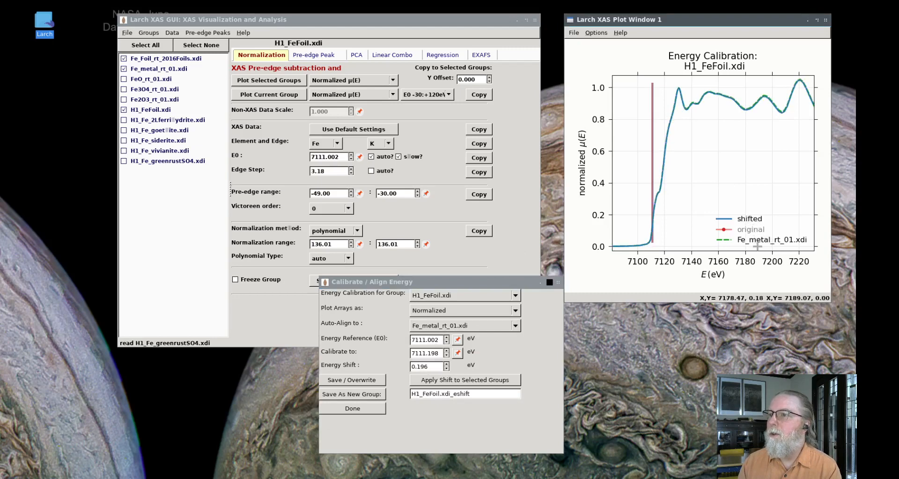
left_click(758, 240)
left_click(758, 240)
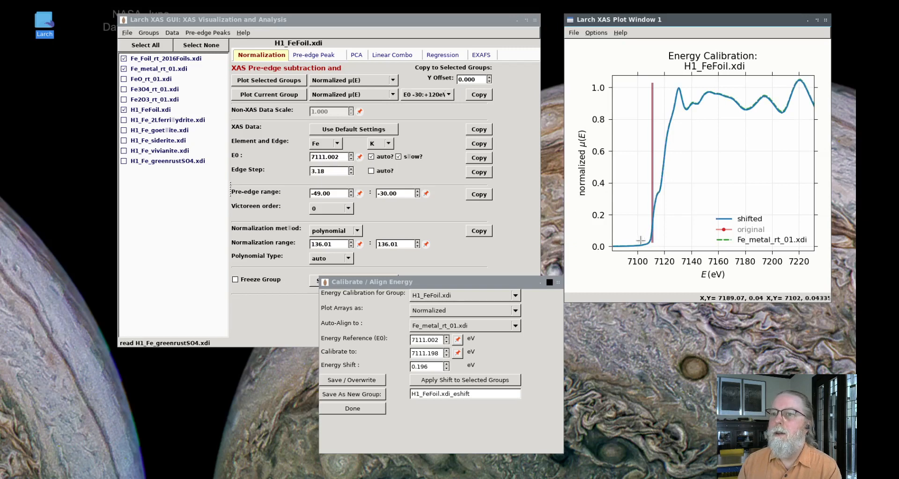
left_click(759, 231)
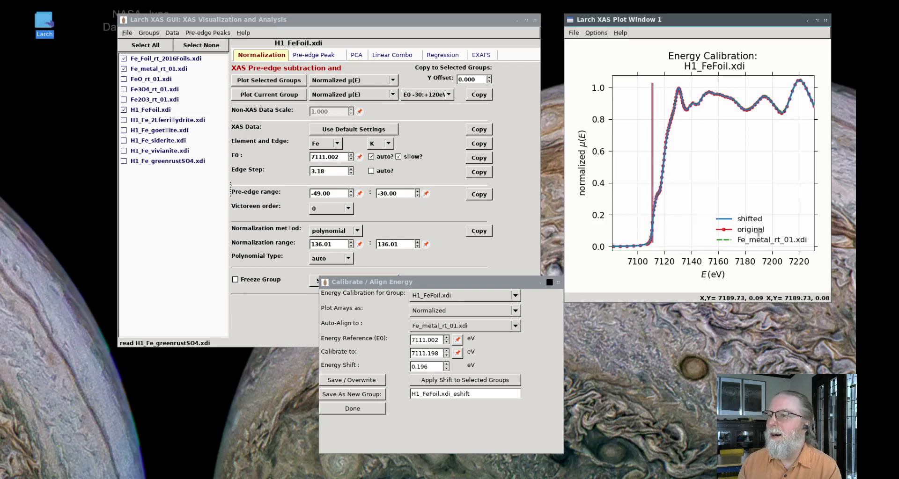
left_click(759, 230)
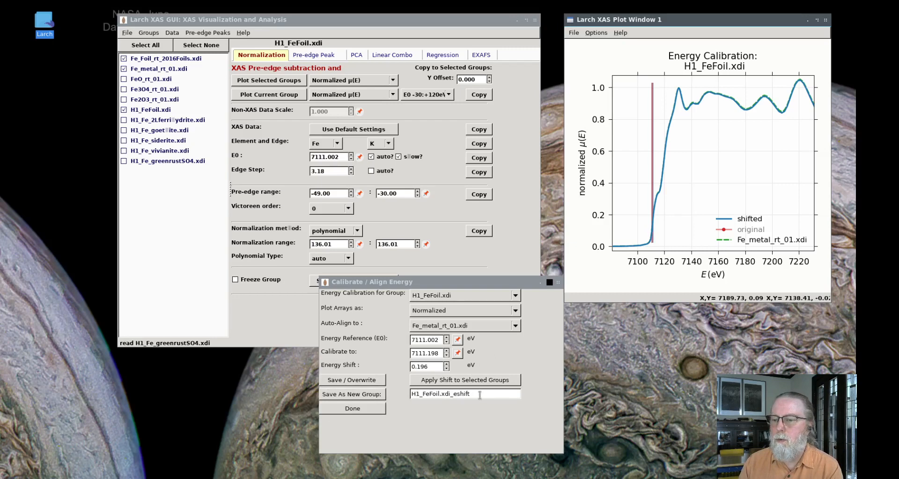
Save the shifted spectrum as new group H1_FeFoil.xdi_eshift and move the calibration dialog clear of the main window
left_click(352, 394)
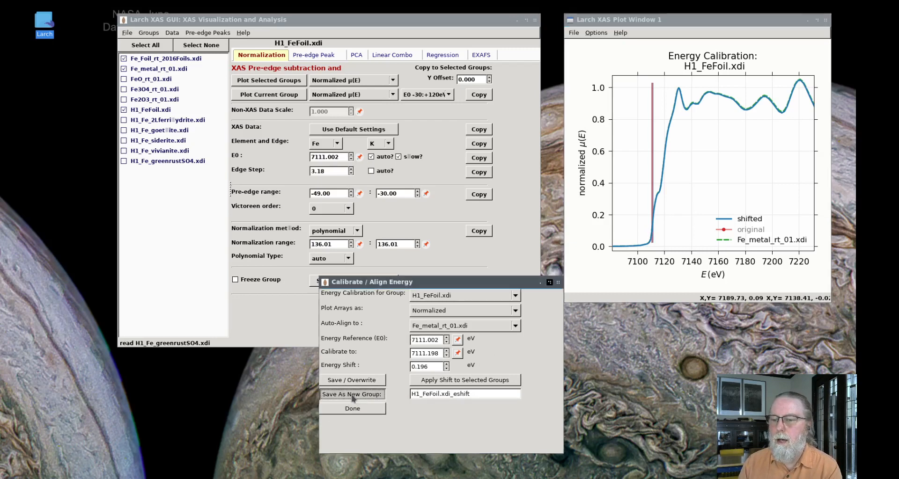
left_click_drag(387, 282, 549, 290)
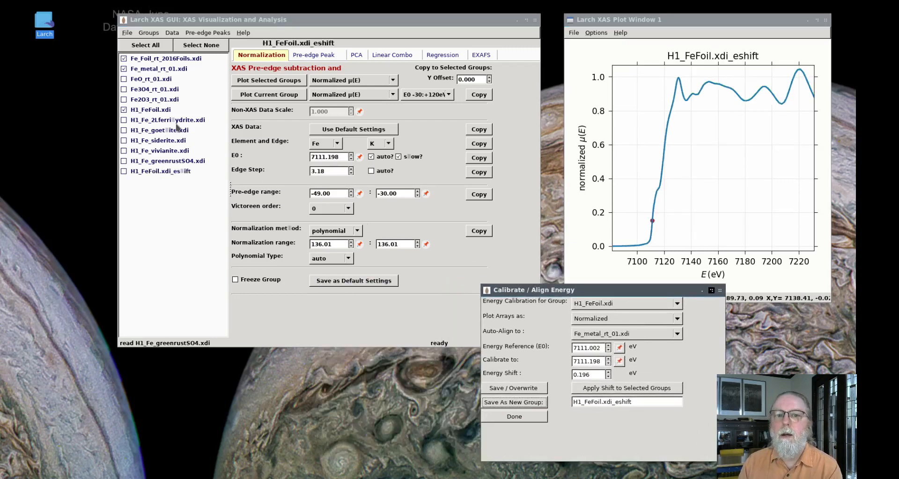
Select only Fe_metal_rt_01.xdi, H1_FeFoil.xdi and H1_FeFoil.xdi_eshift and plot their normalized spectra together
left_click(201, 45)
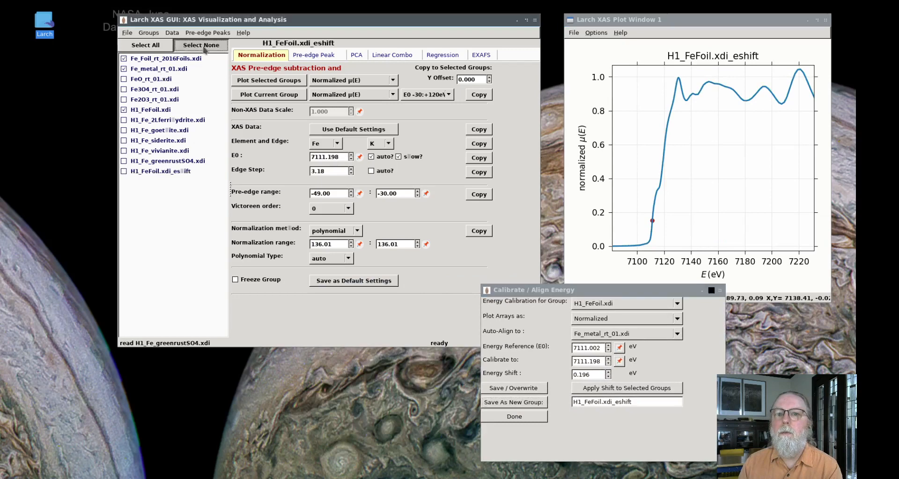
left_click(123, 171)
left_click(123, 110)
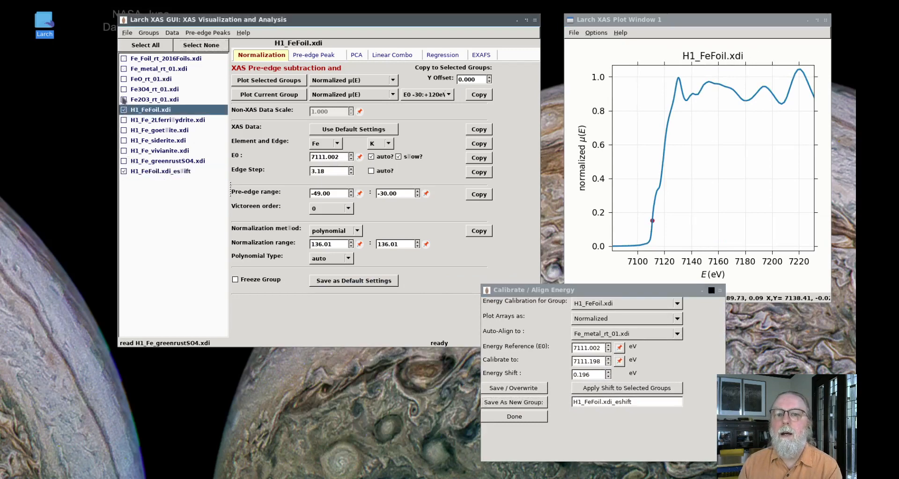
left_click(124, 79)
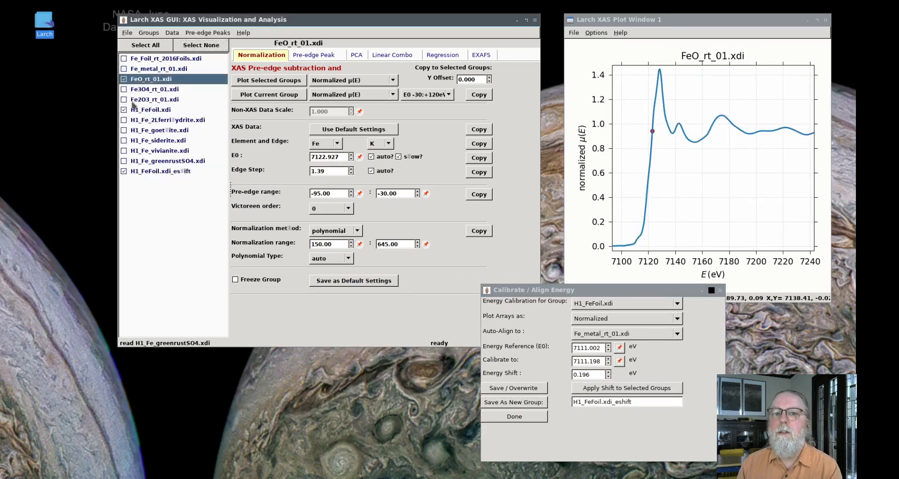
left_click(269, 80)
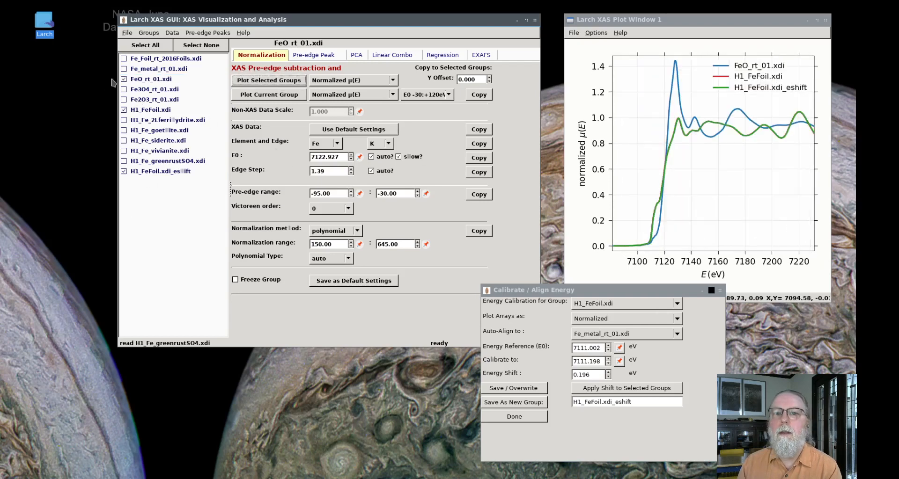
left_click(124, 68)
left_click(123, 79)
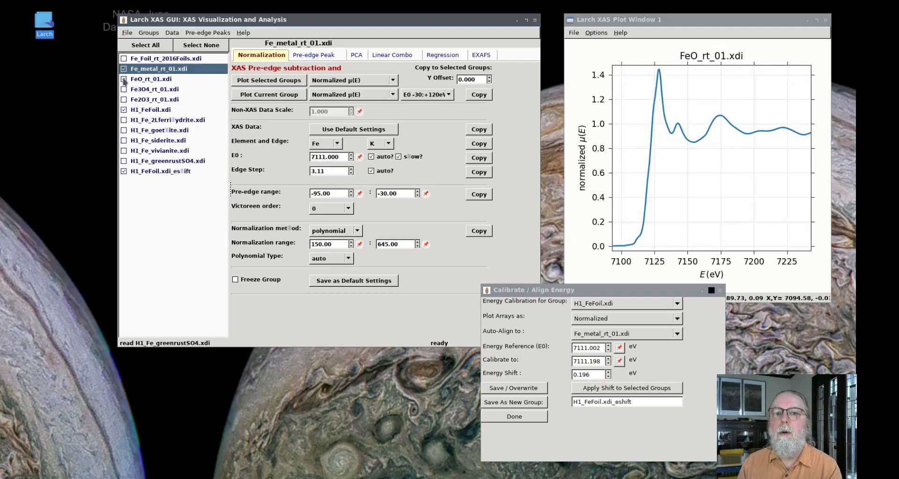
left_click(280, 81)
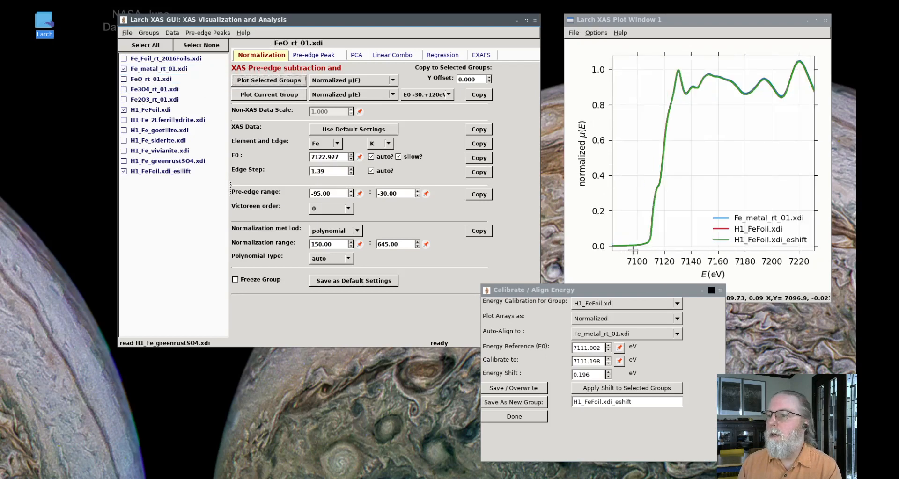
Examine the rising edge between about 7109 and 7116 eV, comparing the three foil spectra with the unshifted H1_FeFoil.xdi trace shown and hidden
left_click_drag(633, 251, 682, 137)
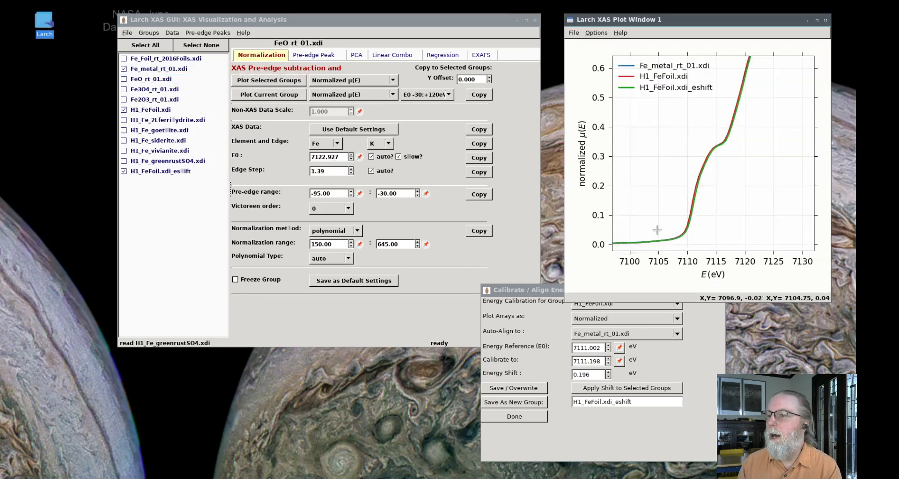
left_click(670, 76)
left_click_drag(672, 241, 737, 111)
left_click(657, 77)
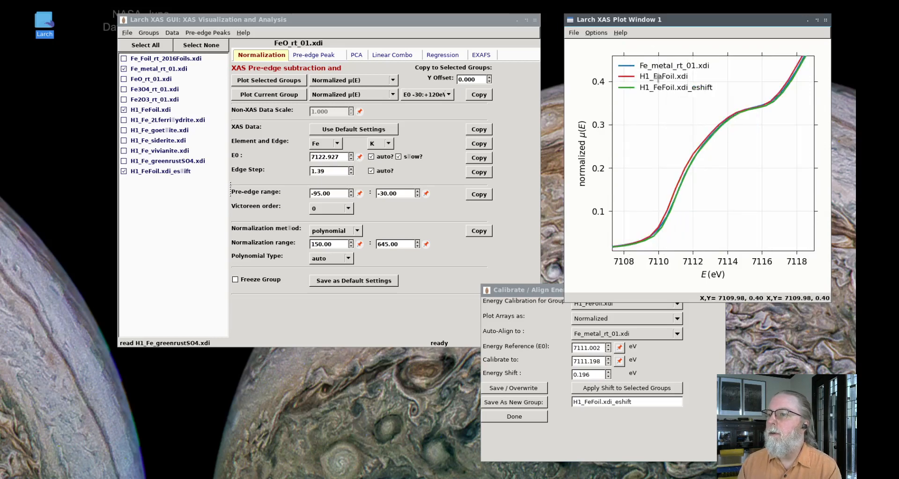
left_click_drag(636, 252, 776, 116)
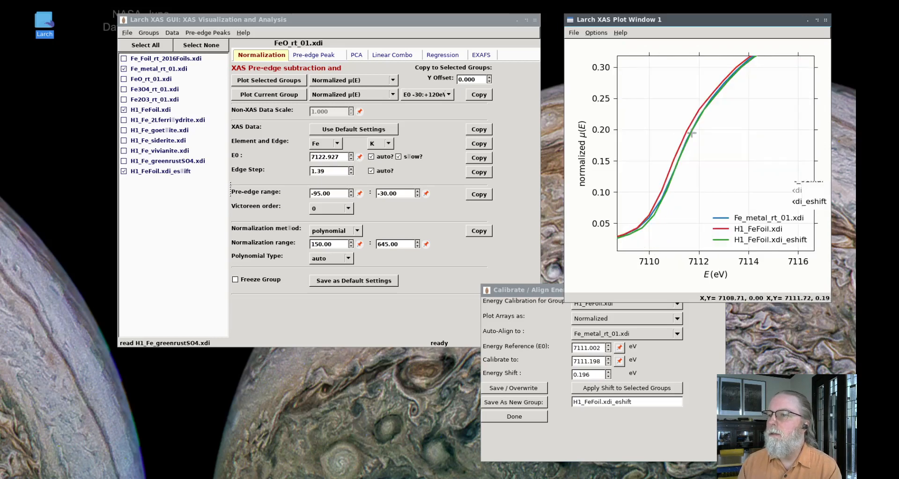
left_click(764, 229)
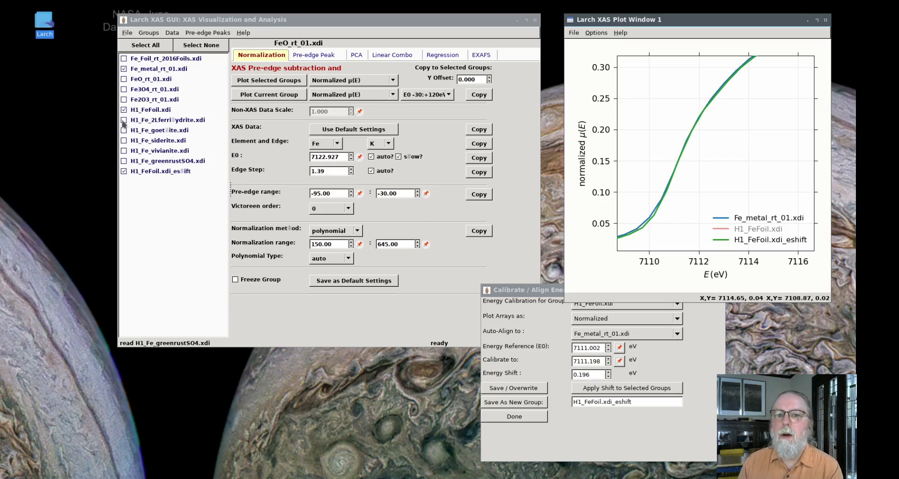
left_click(124, 160)
left_click(124, 151)
left_click(125, 140)
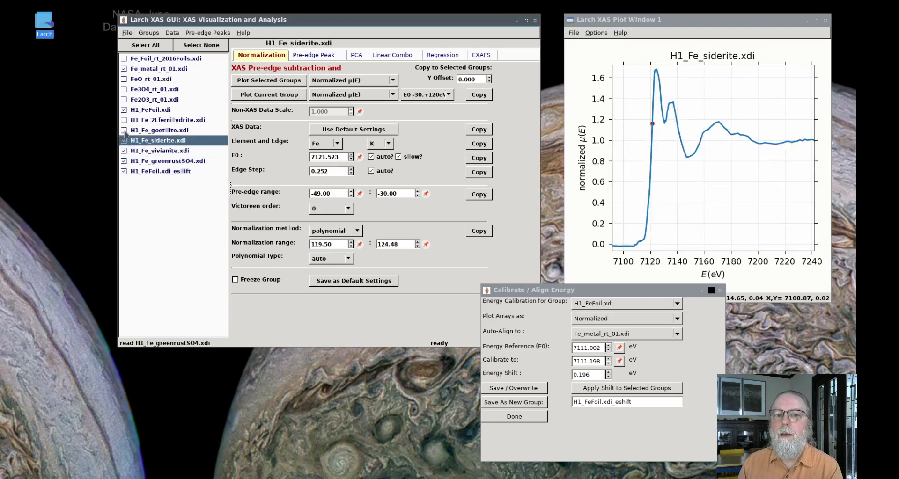
left_click(125, 130)
left_click(124, 120)
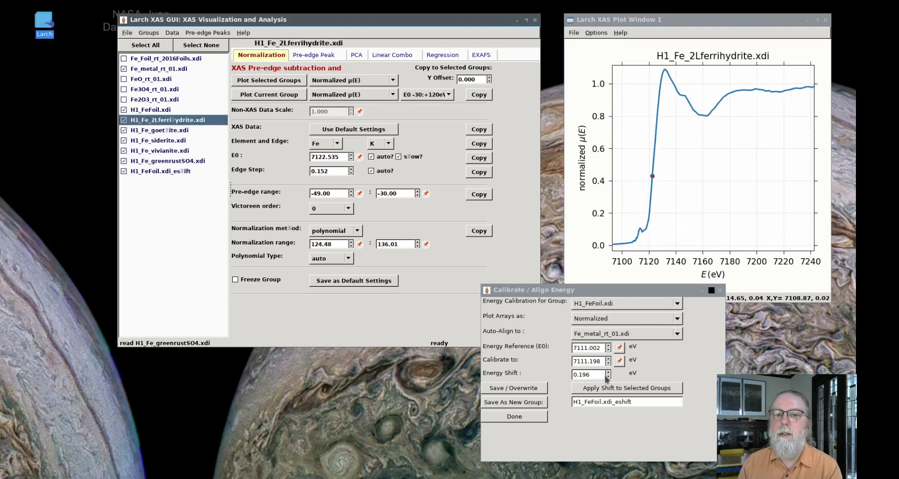
left_click(123, 173)
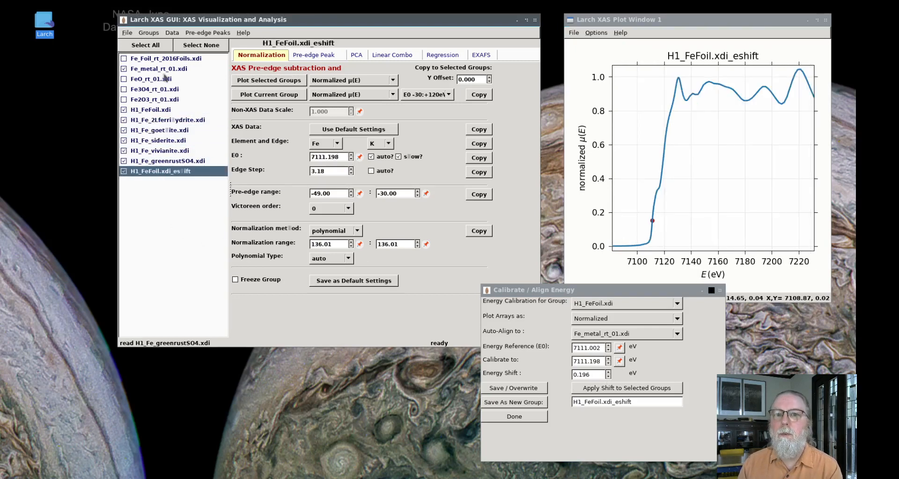
left_click(149, 33)
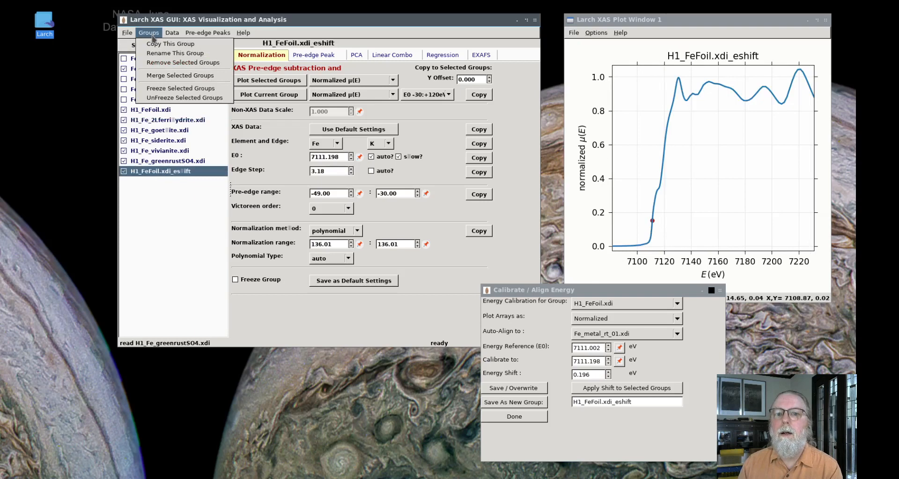
left_click(191, 46)
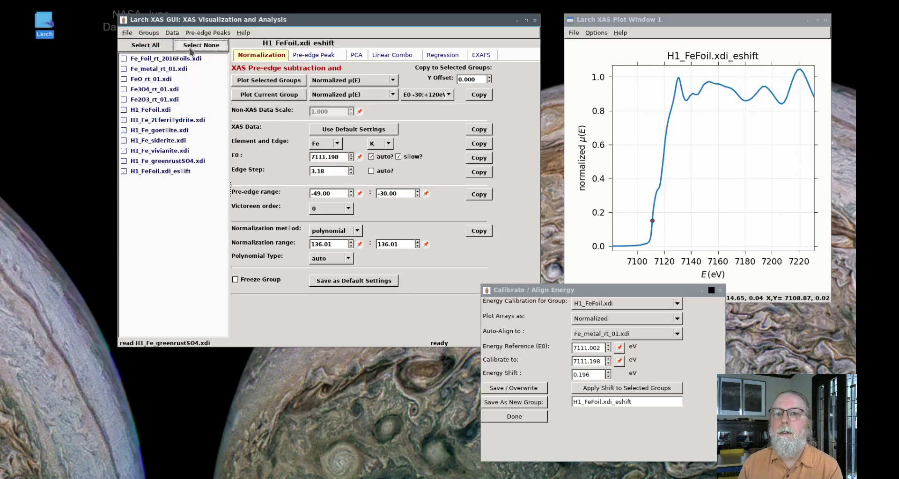
Remove the H1_FeFoil.xdi_eshift group from the group list
left_click(126, 172)
right_click(141, 176)
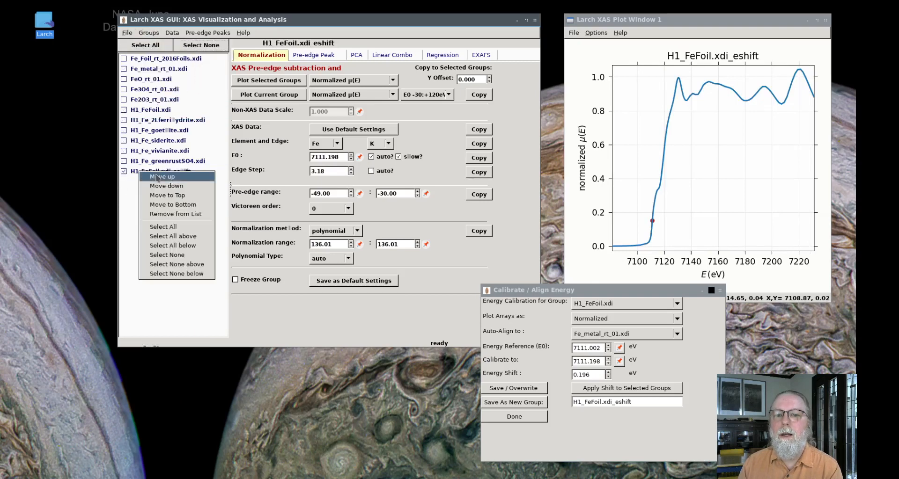
left_click(175, 216)
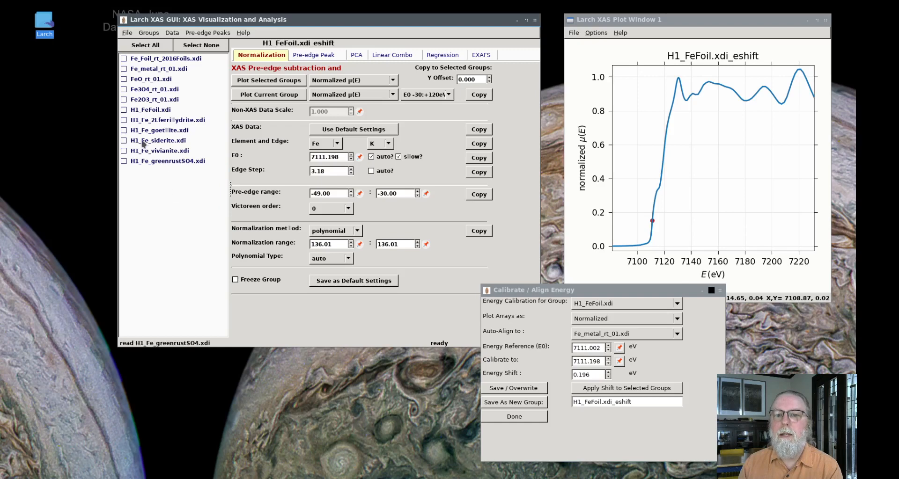
Select H1_FeFoil.xdi and all groups below it, apply the auto-aligned energy shift to them and plot them together
left_click(149, 110)
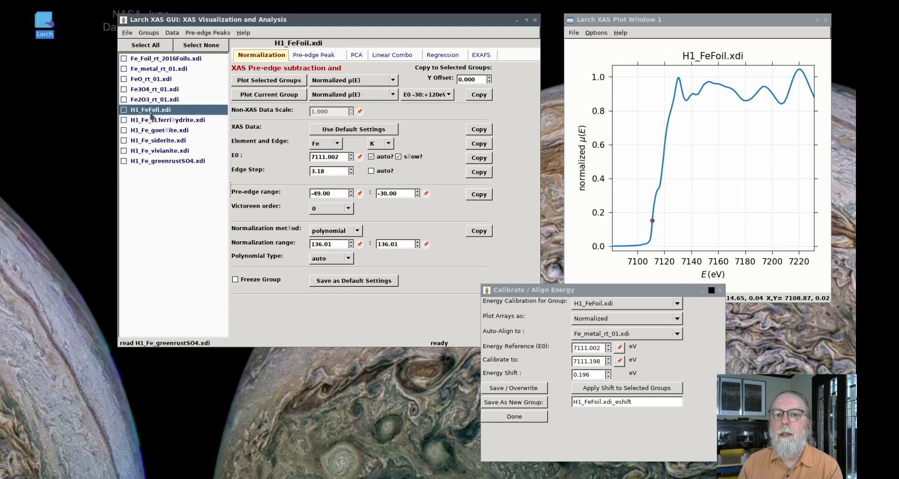
right_click(150, 113)
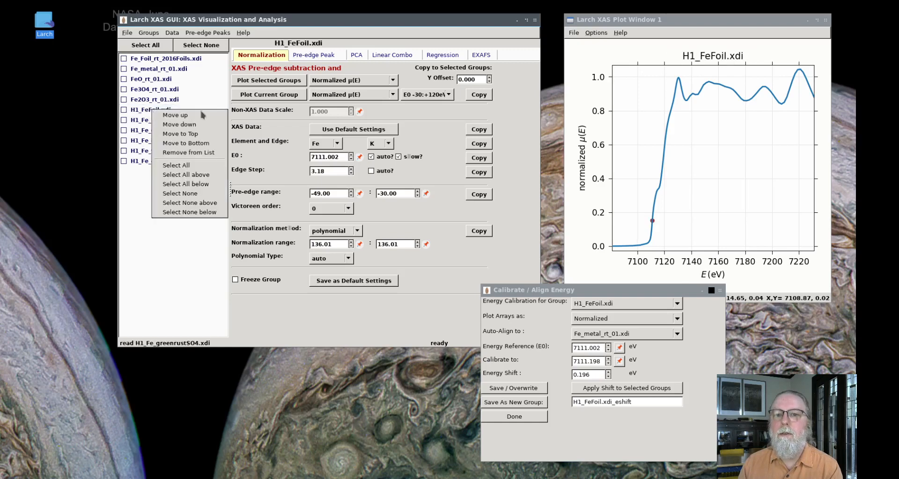
left_click(190, 185)
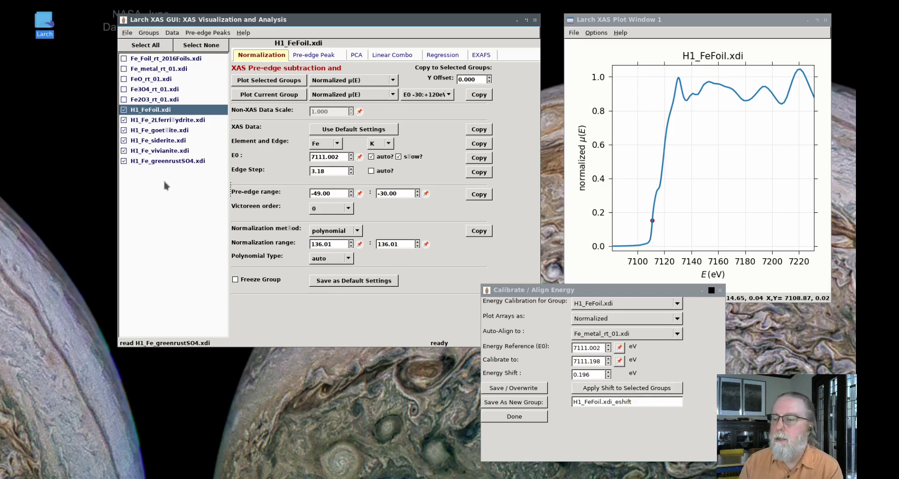
left_click(621, 389)
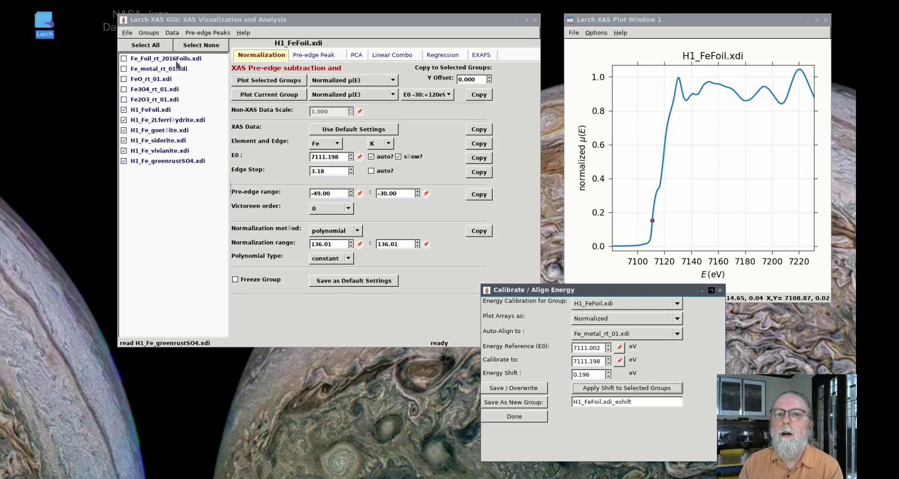
left_click(269, 80)
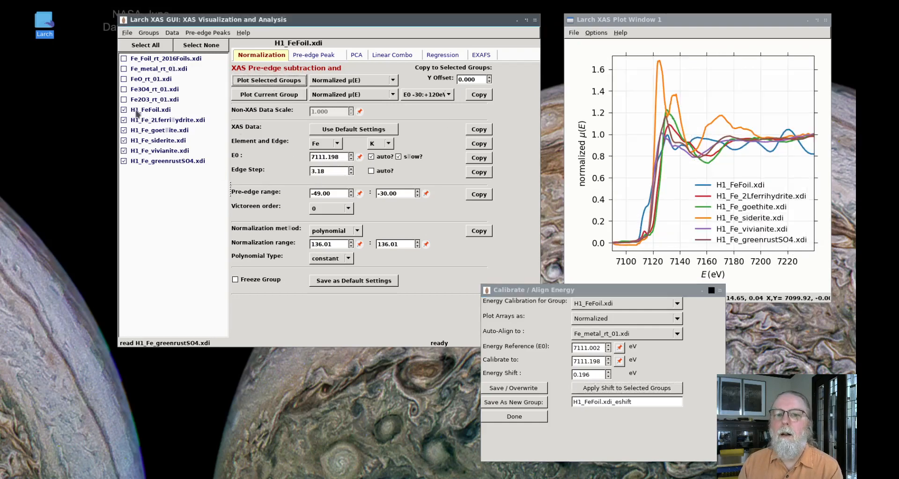
Select only H1_FeFoil.xdi and Fe_metal_rt_01.xdi and plot their normalized spectra together to check the alignment
left_click(201, 45)
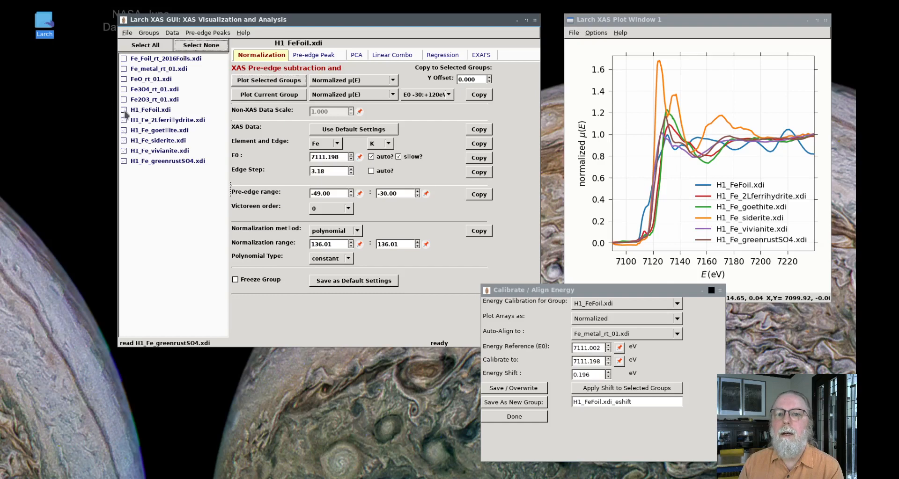
left_click(124, 110)
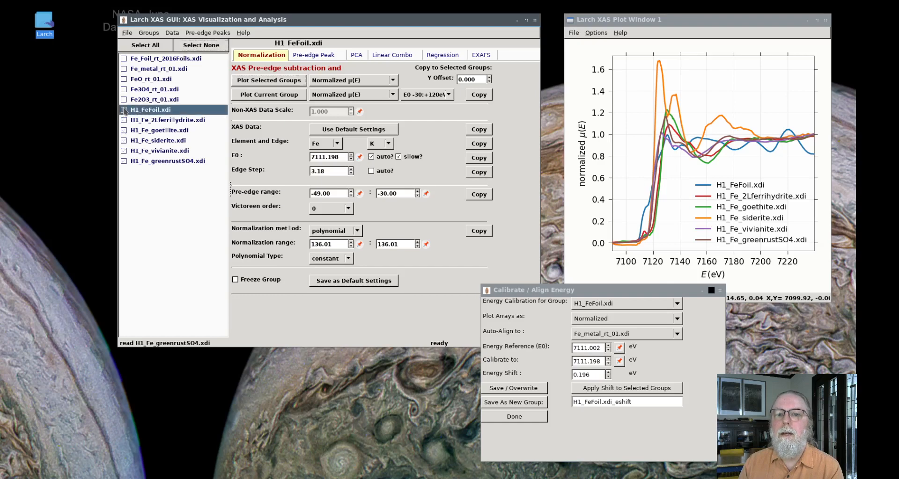
left_click(124, 69)
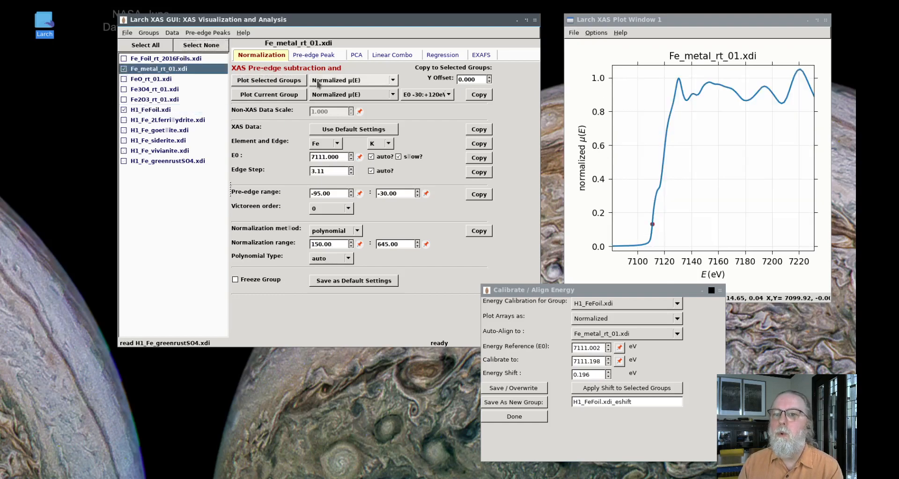
left_click(297, 84)
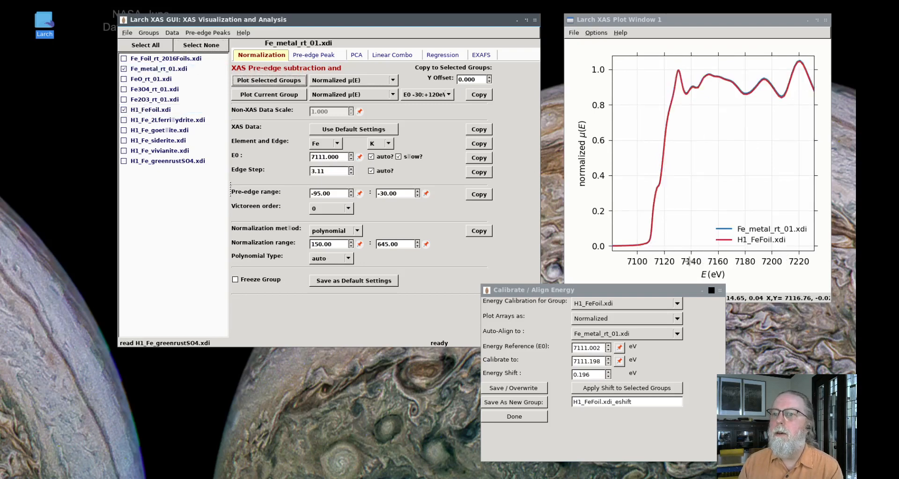
Compare the rising edges of Fe_metal_rt_01.xdi and H1_FeFoil.xdi between about 7109 and 7116 eV, and view each normalized spectrum on its own
left_click_drag(646, 244, 663, 192)
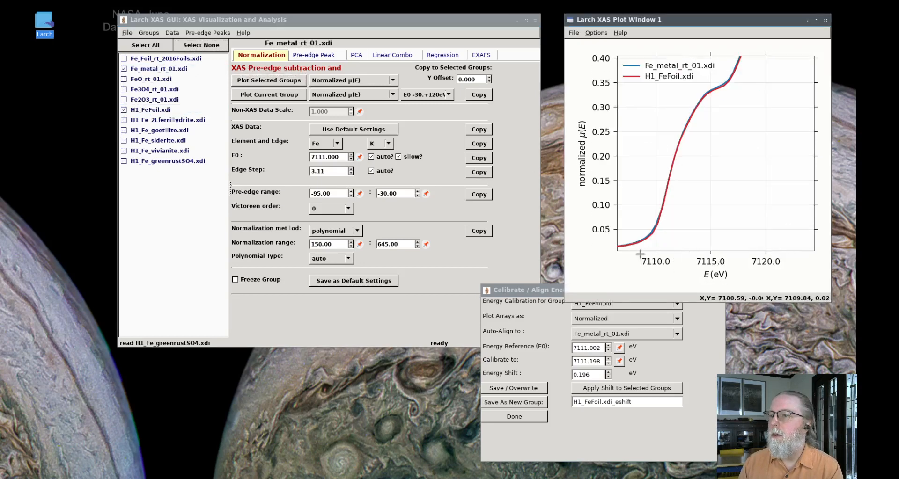
left_click_drag(651, 248, 723, 154)
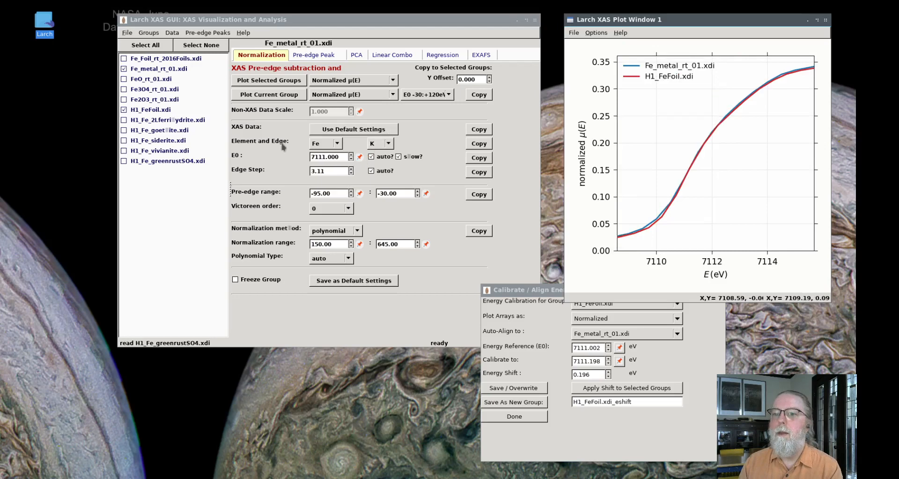
left_click(157, 109)
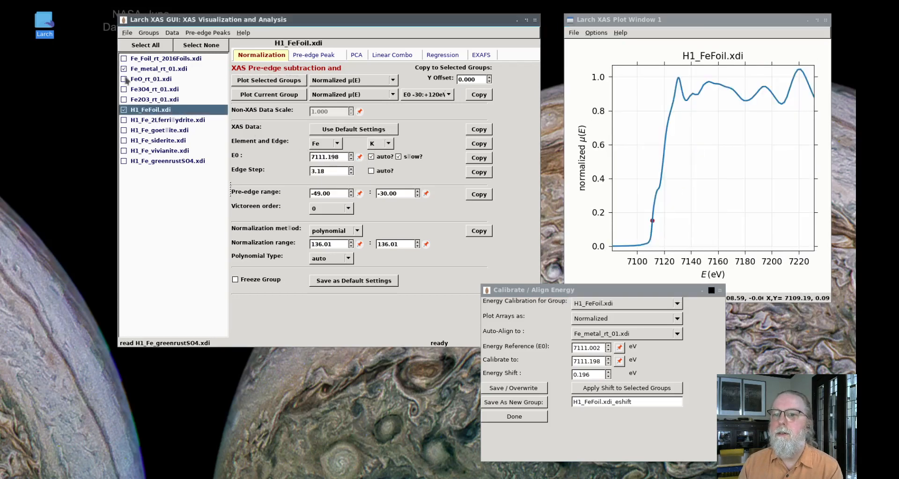
left_click(157, 70)
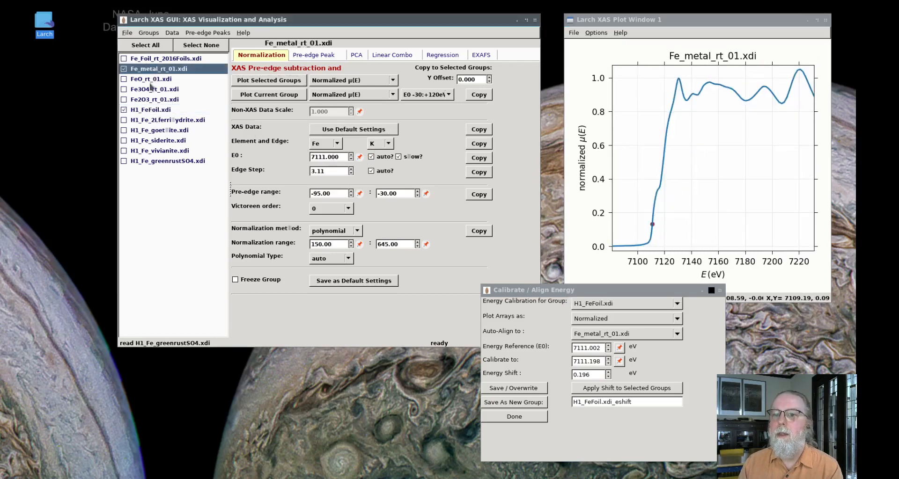
left_click(146, 111)
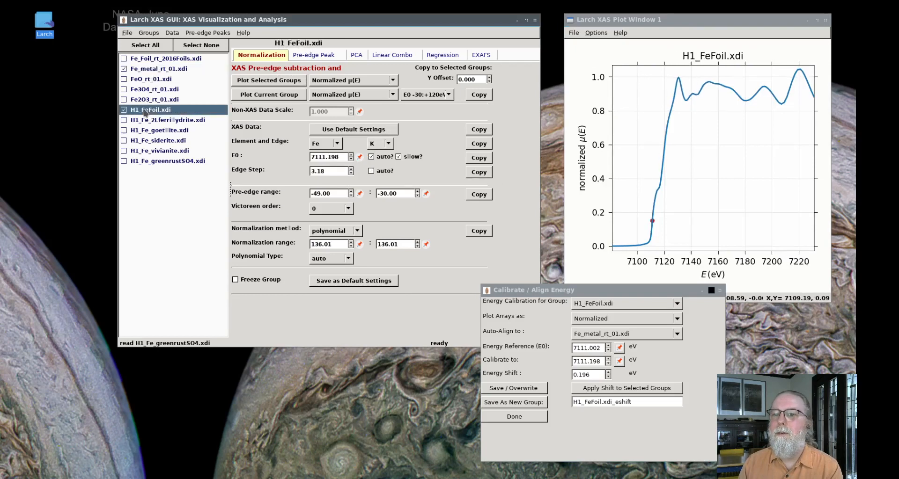
left_click_drag(640, 252, 696, 85)
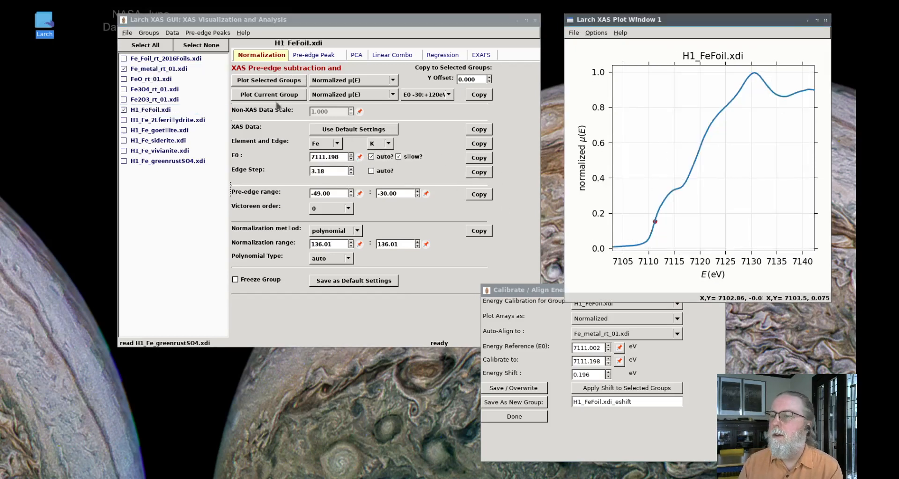
Plot the raw dμ(E)/dE of Fe_metal_rt_01.xdi and H1_FeFoil.xdi together and compare the derivative peaks between about 7104 and 7136 eV
left_click(351, 80)
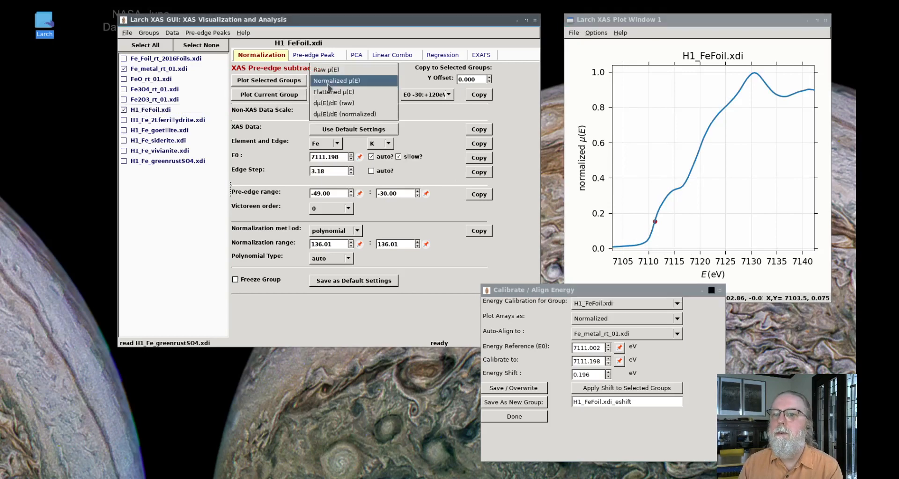
left_click(330, 104)
left_click_drag(642, 202, 706, 52)
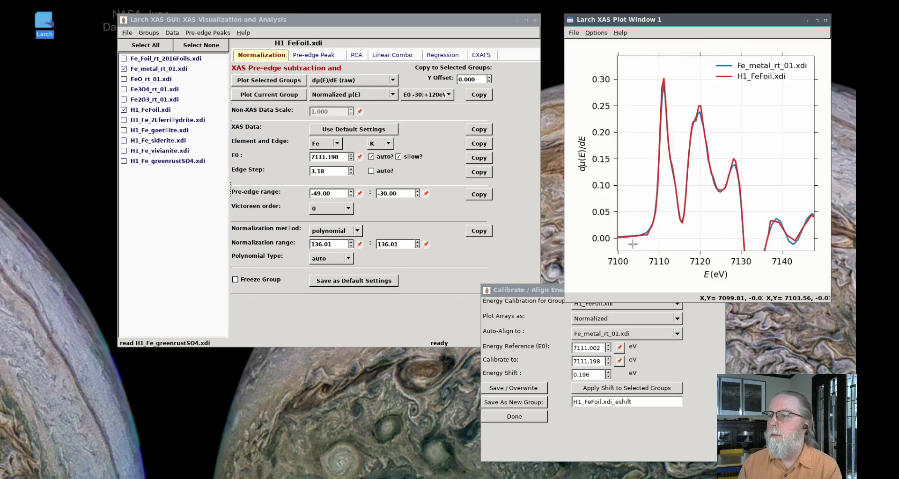
left_click_drag(632, 244, 767, 70)
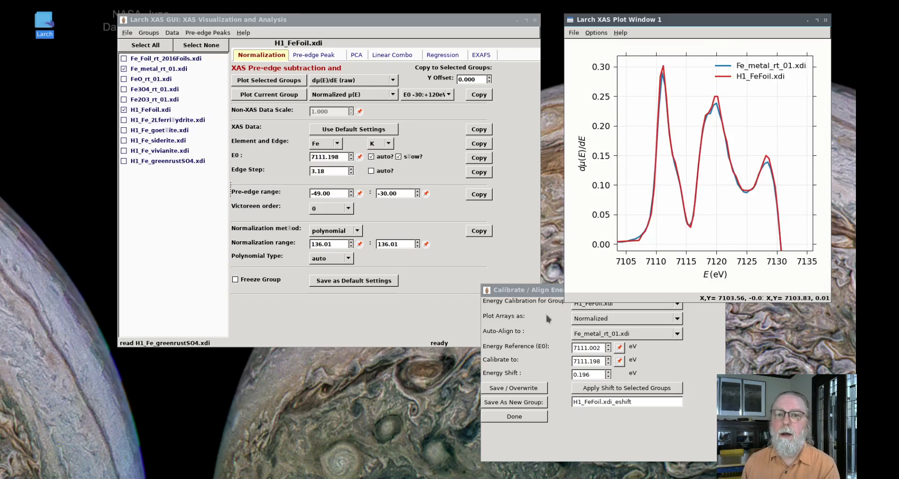
Close the energy calibration window and remove all groups from the group list
left_click(510, 291)
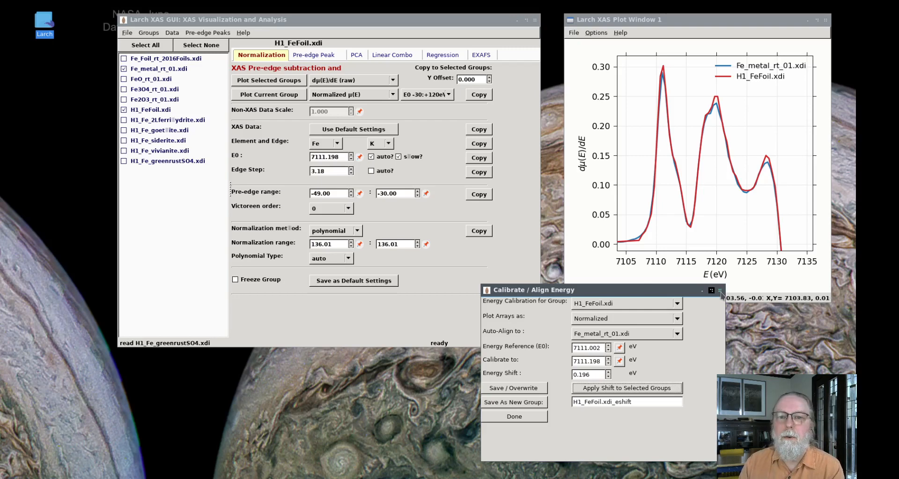
left_click(721, 291)
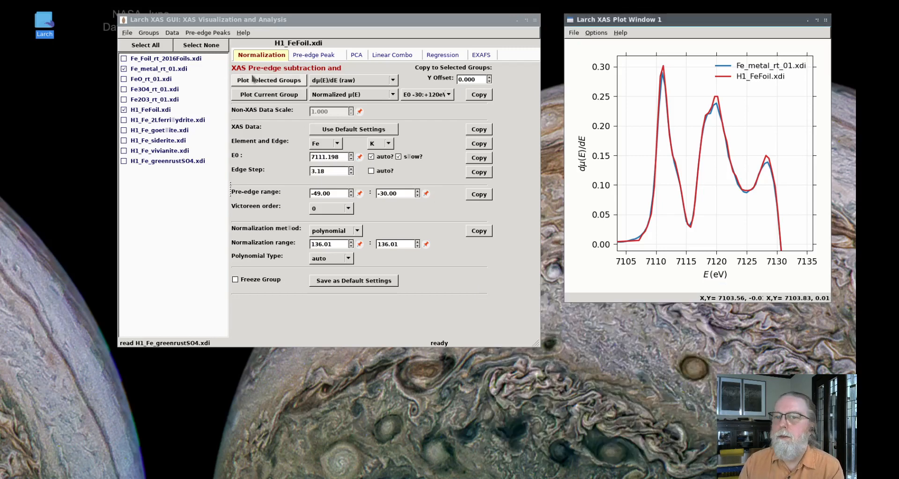
left_click(149, 43)
left_click(147, 34)
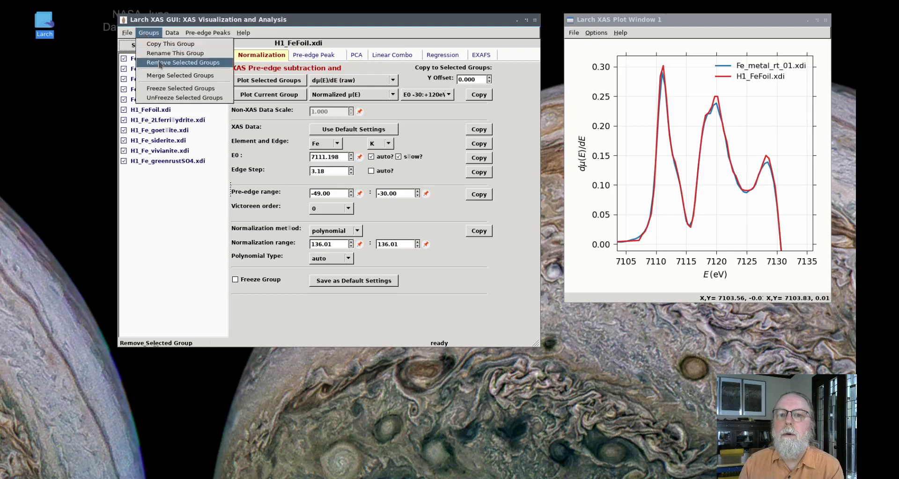
left_click(160, 63)
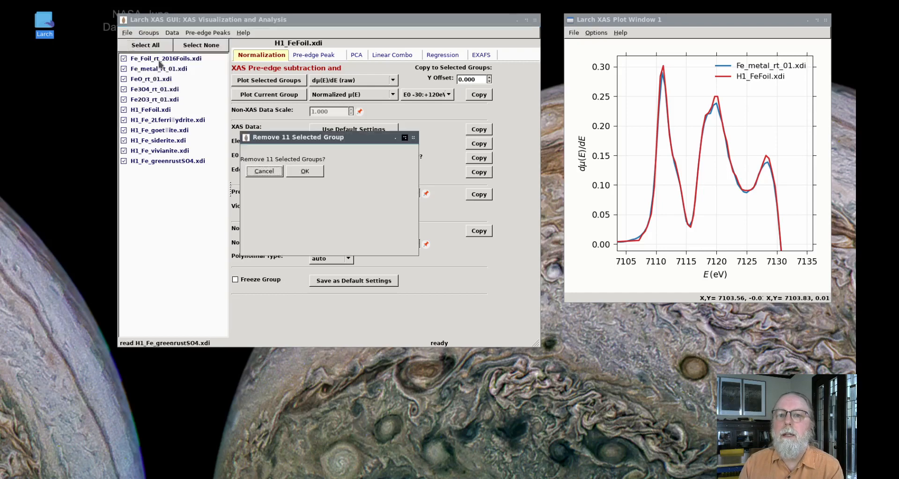
left_click(304, 171)
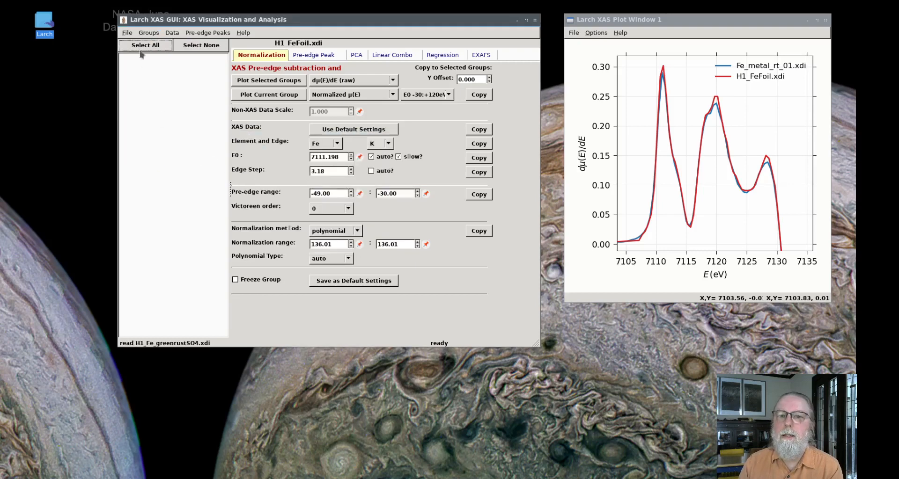
Open the data file Fe_biotiteA.001 from the Normalization folder
left_click(127, 33)
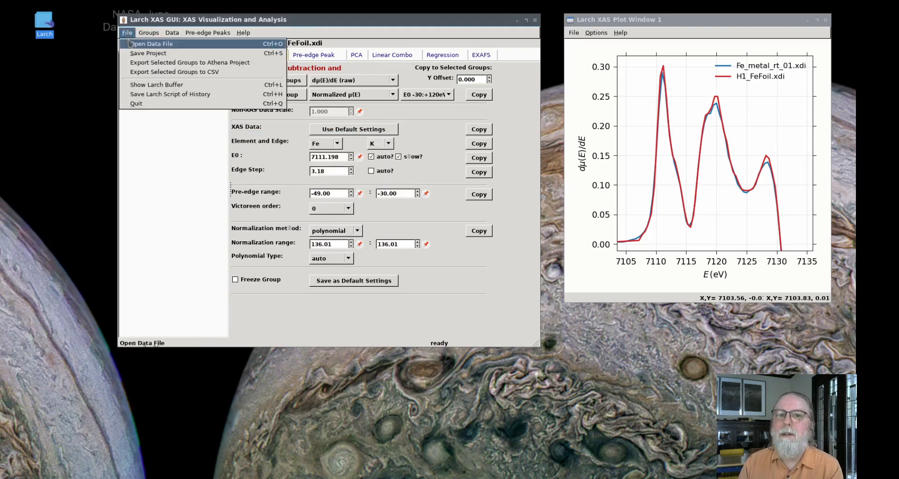
left_click(142, 45)
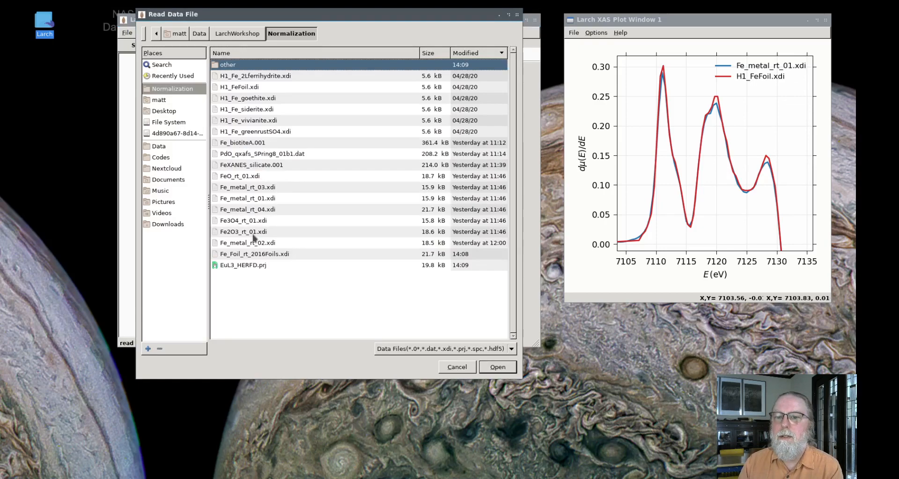
left_click(251, 143)
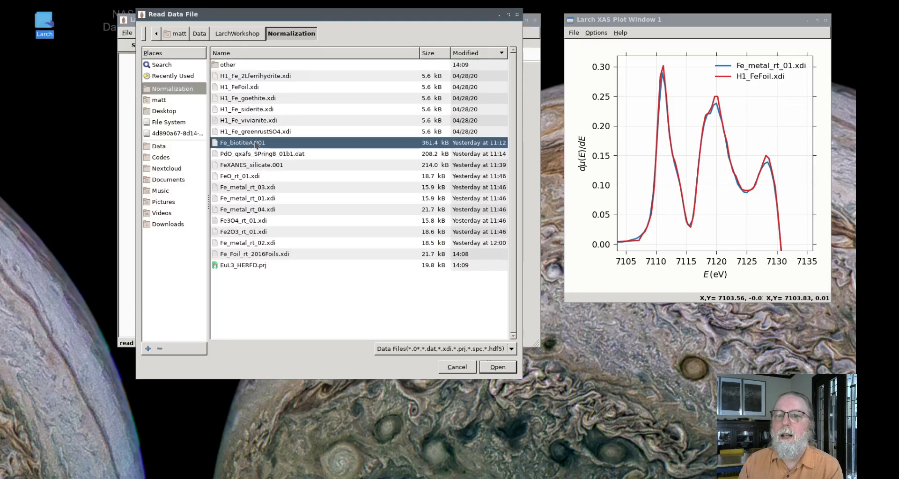
left_click(498, 367)
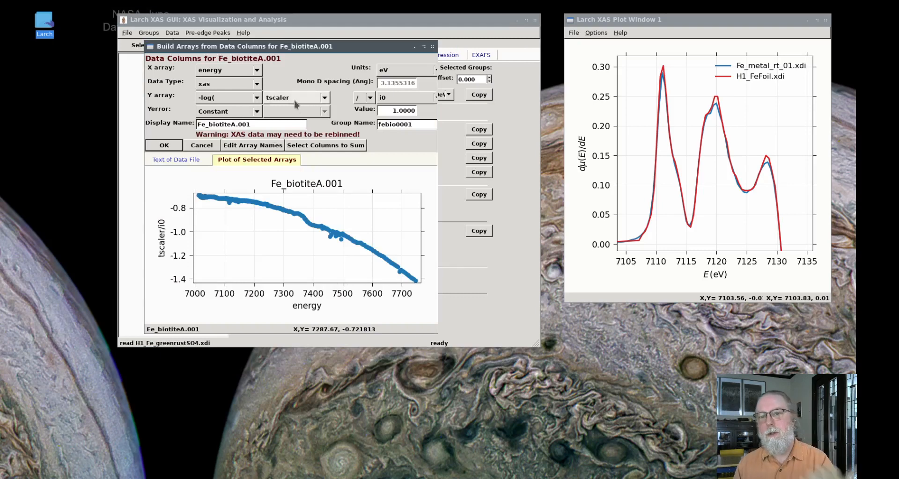
Import Fe_biotiteA.001 as XAS data with sum_fe_ka divided by i0 as the Y array and no log applied
left_click(244, 99)
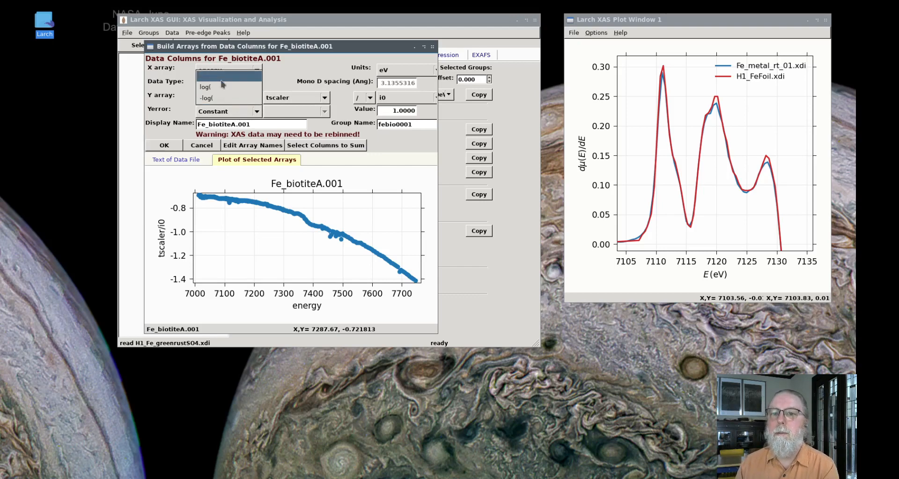
left_click(225, 75)
left_click(296, 97)
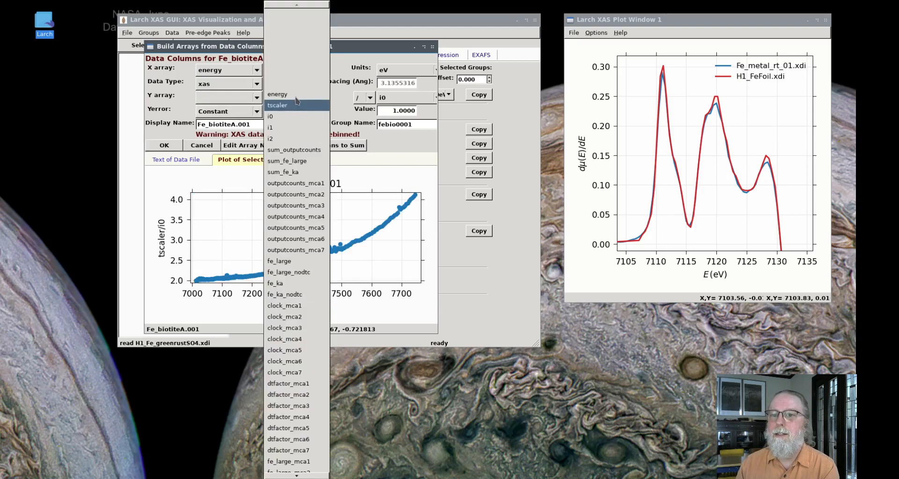
left_click(296, 173)
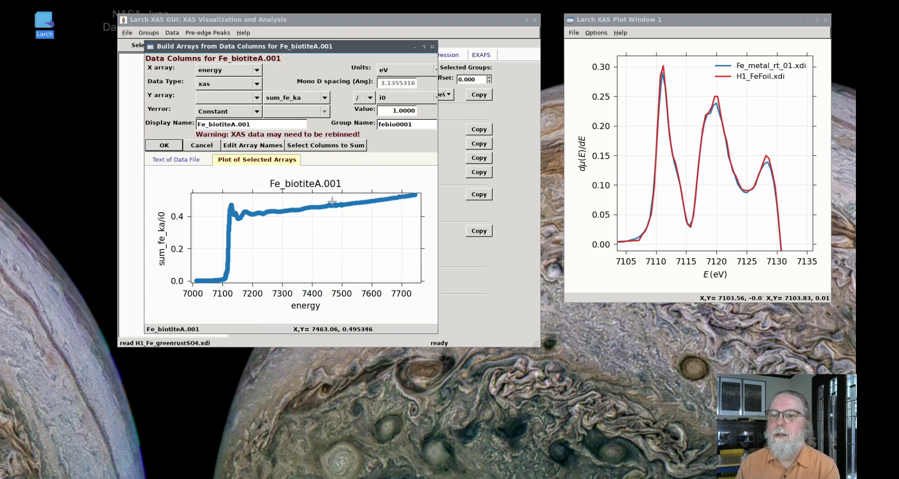
left_click(298, 98)
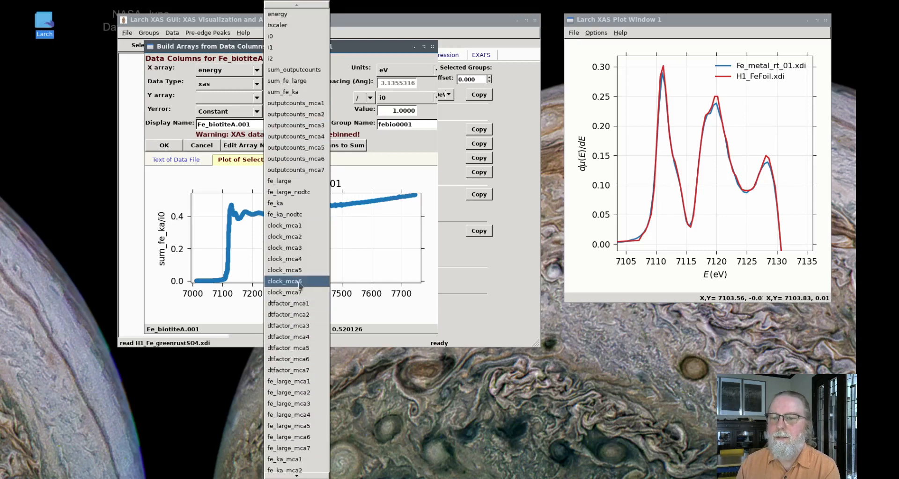
left_click(363, 52)
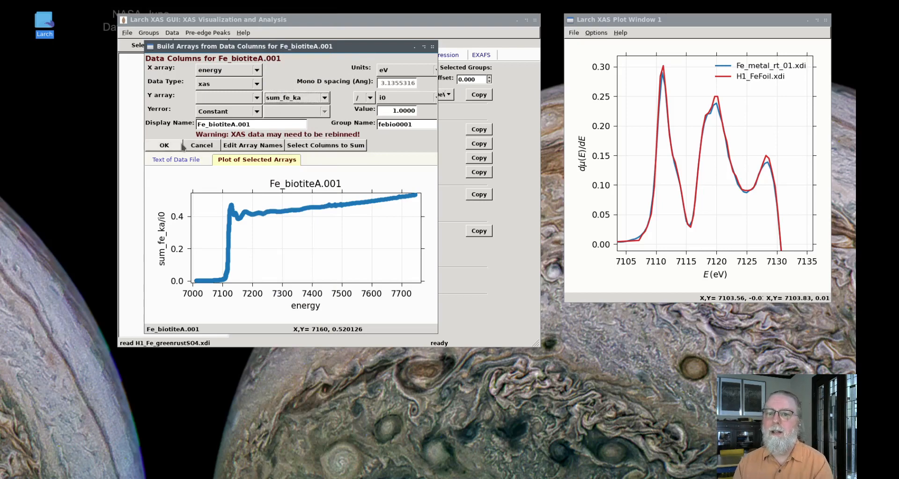
left_click(165, 145)
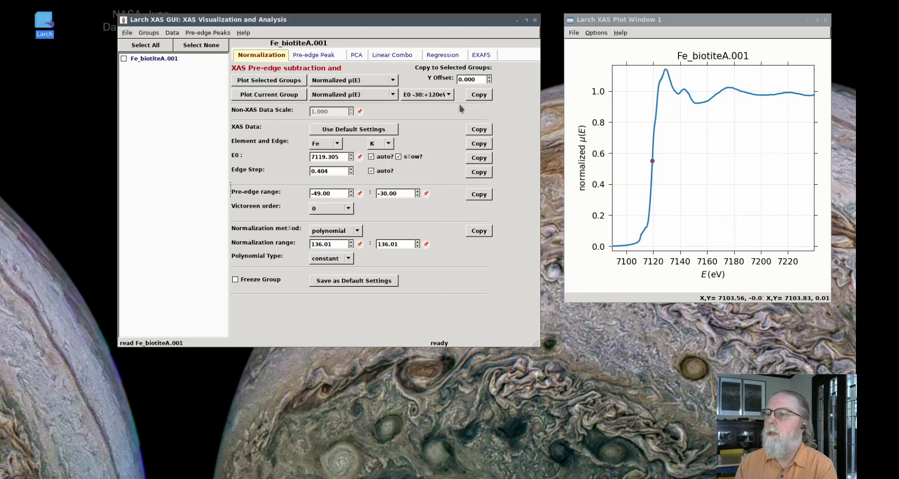
Plot normalized Fe_biotiteA.001 over the full energy range and inspect the spikes between about 7400 and 7730 eV
left_click(427, 94)
left_click(409, 85)
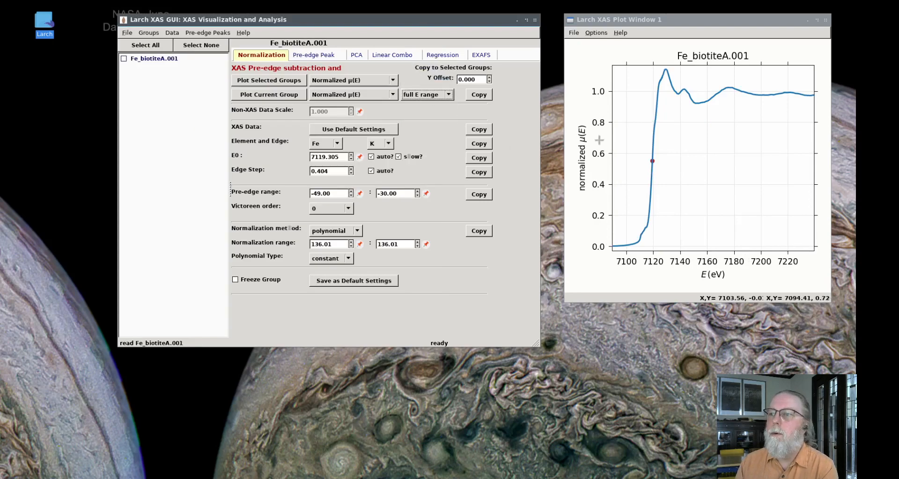
left_click(269, 95)
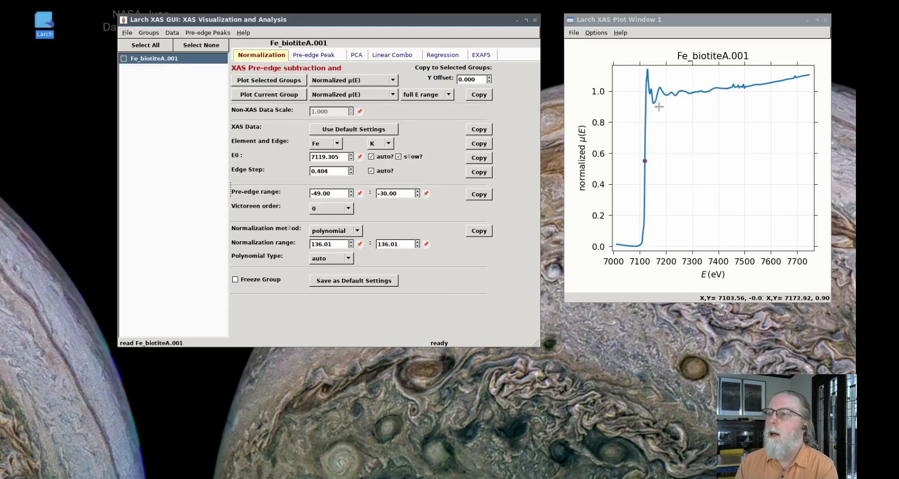
left_click_drag(718, 92, 803, 73)
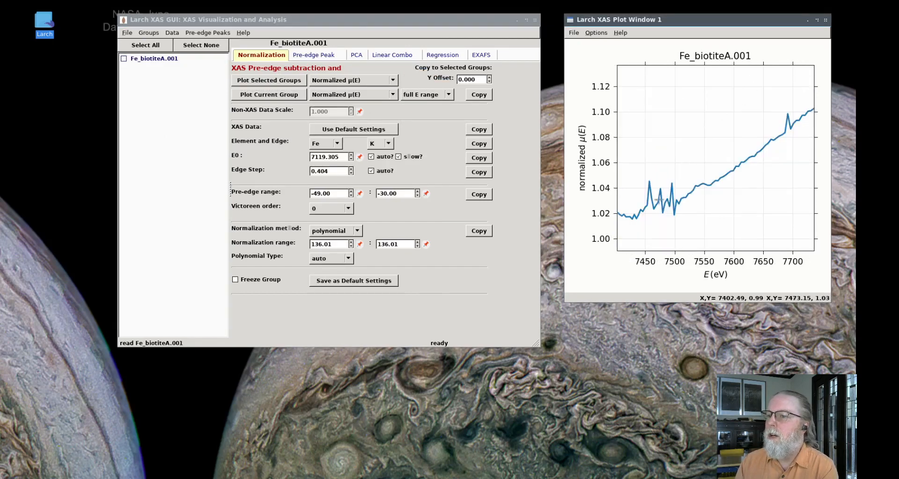
right_click(637, 169)
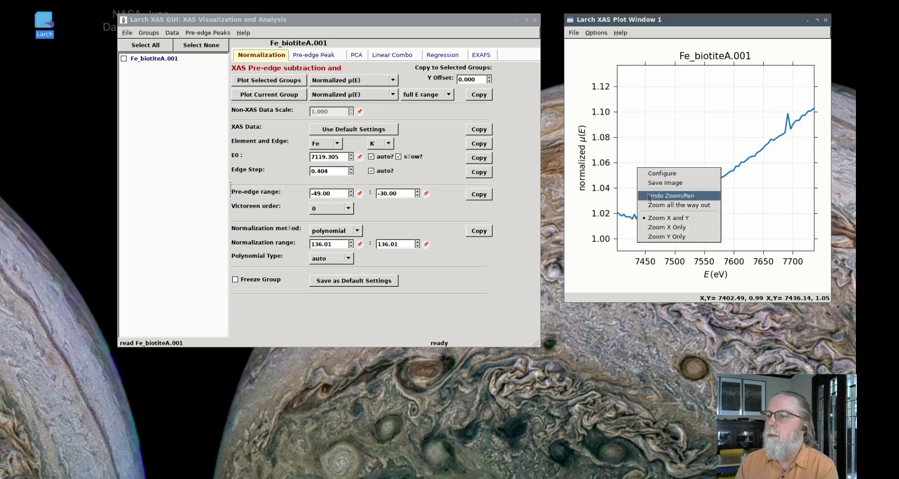
left_click(656, 205)
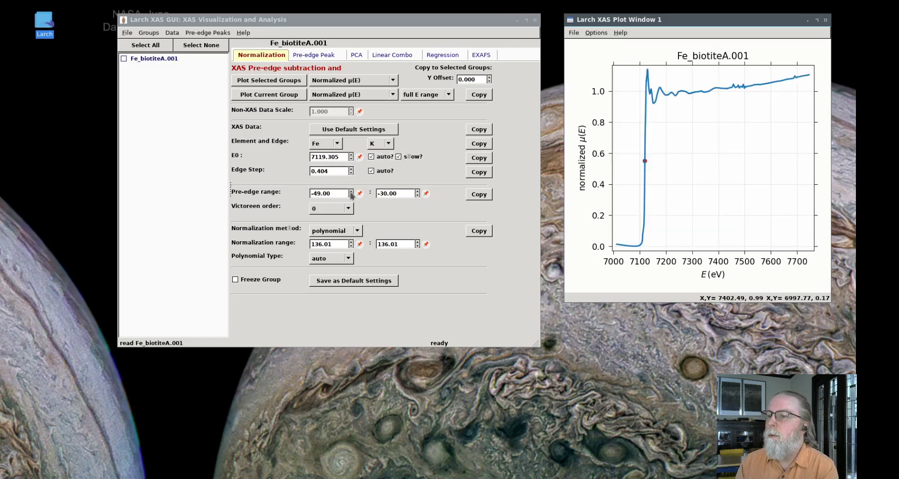
Set the pre-edge range of Fe_biotiteA.001 to -97.73 : -28.01 using energies picked from the plot
left_click(619, 245)
left_click(359, 194)
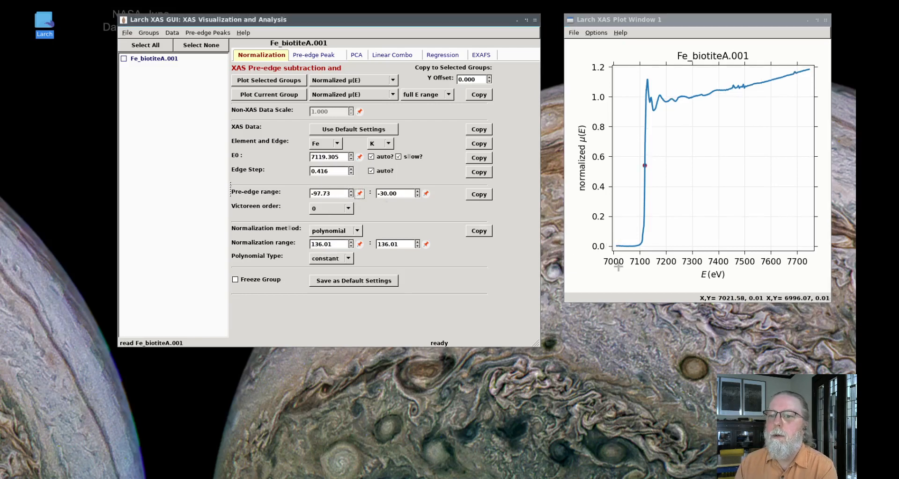
left_click(637, 246)
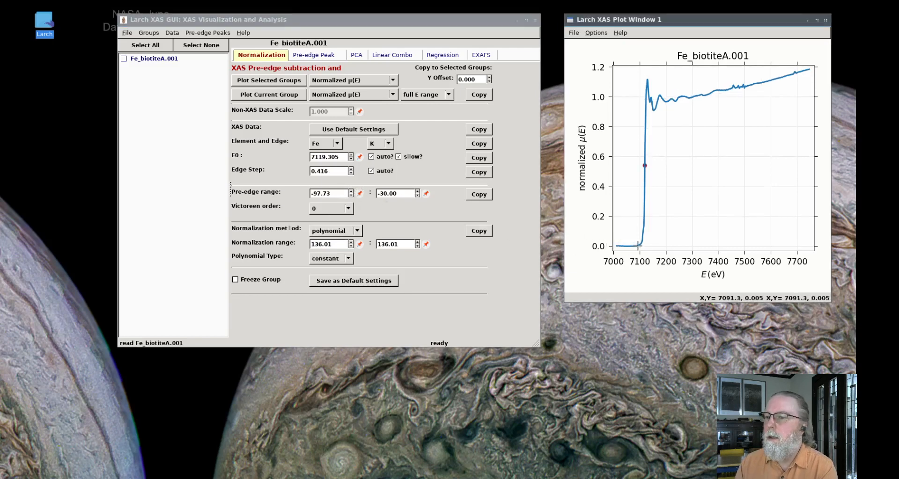
left_click(426, 193)
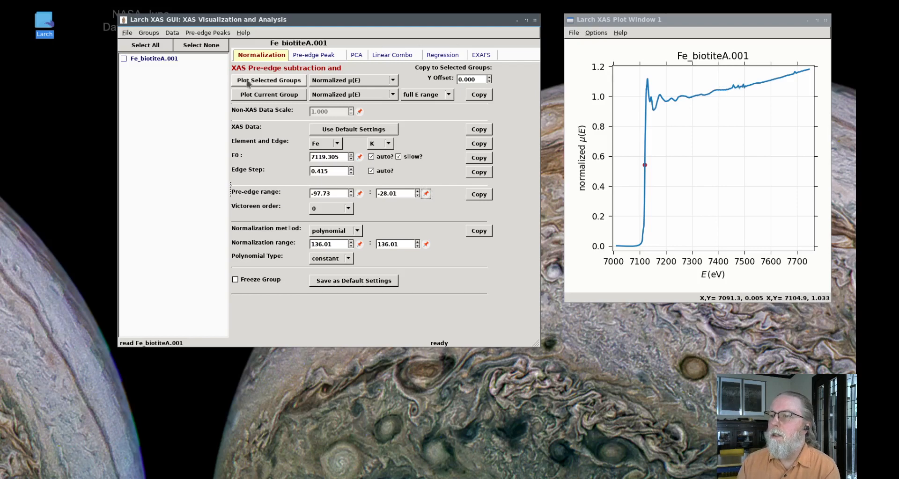
Open the Deglitch Data dialog for Fe_biotiteA.001 and place it clear of the normalization settings
left_click(172, 34)
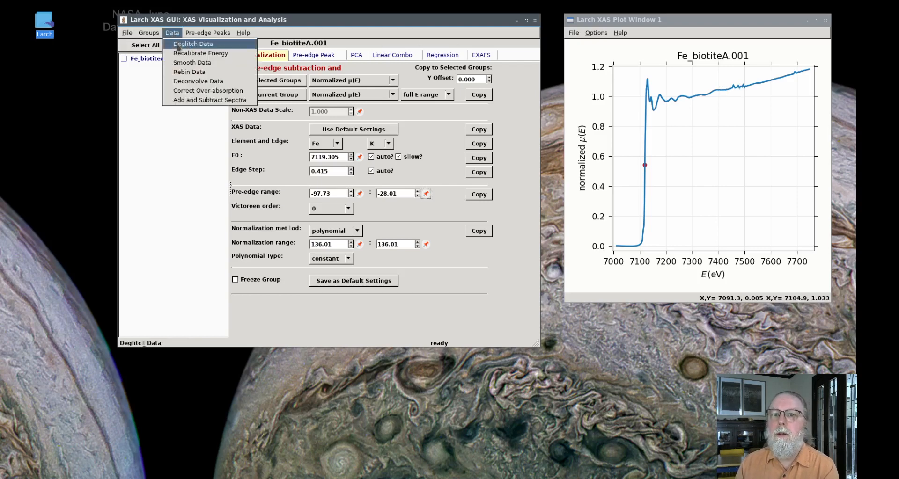
left_click(178, 45)
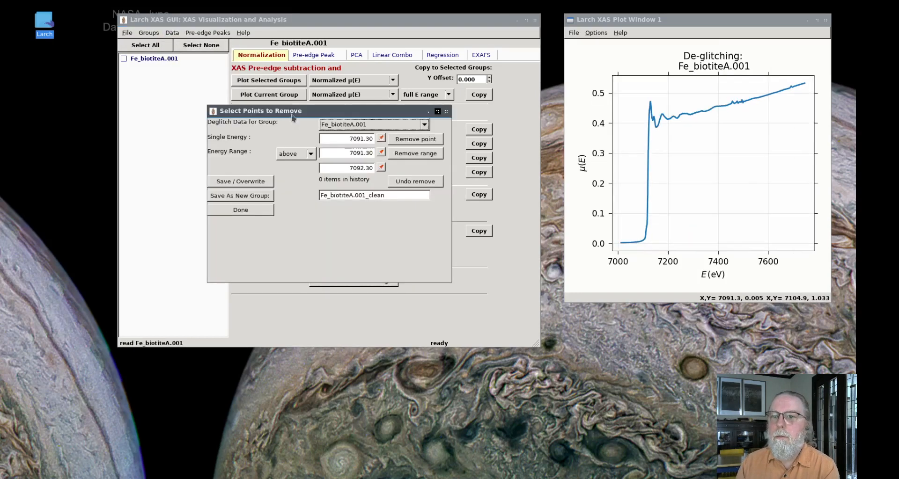
left_click_drag(293, 116, 395, 289)
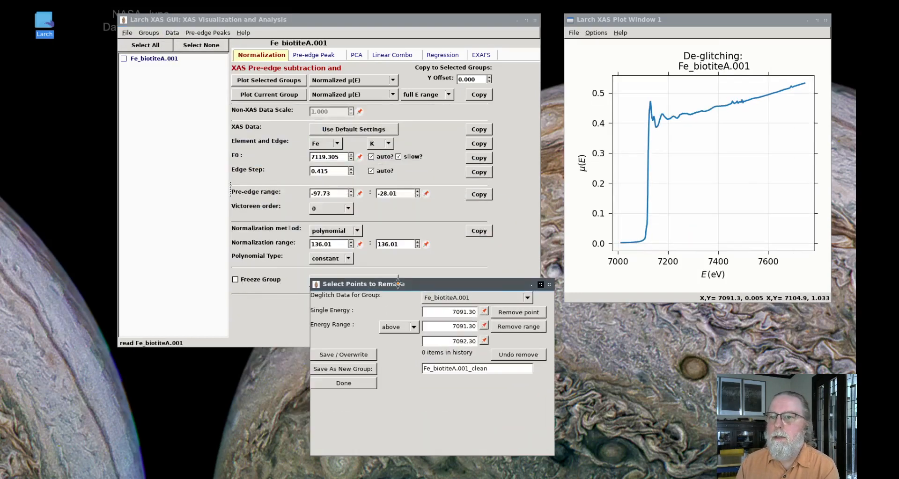
left_click(457, 301)
left_click(450, 303)
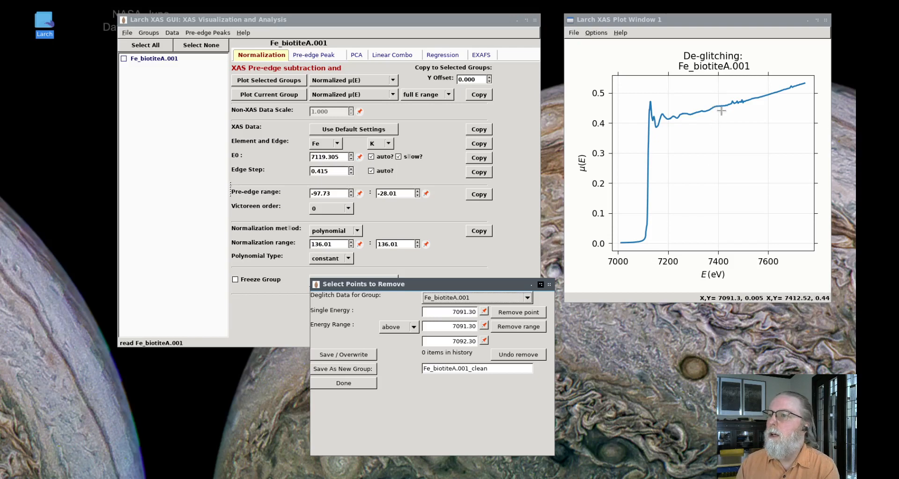
Pick the spike at 7457.10 eV from the plot as the single energy and remove that point
left_click_drag(721, 110, 762, 88)
left_click_drag(629, 235, 791, 119)
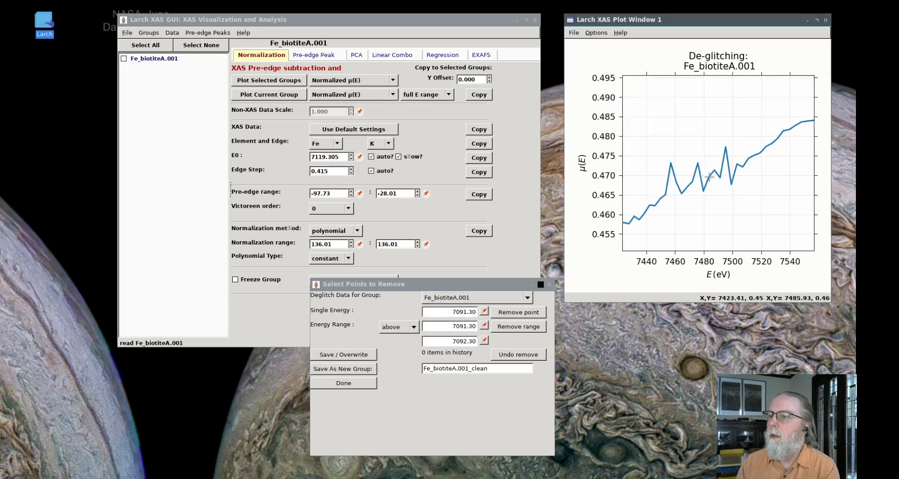
left_click(669, 163)
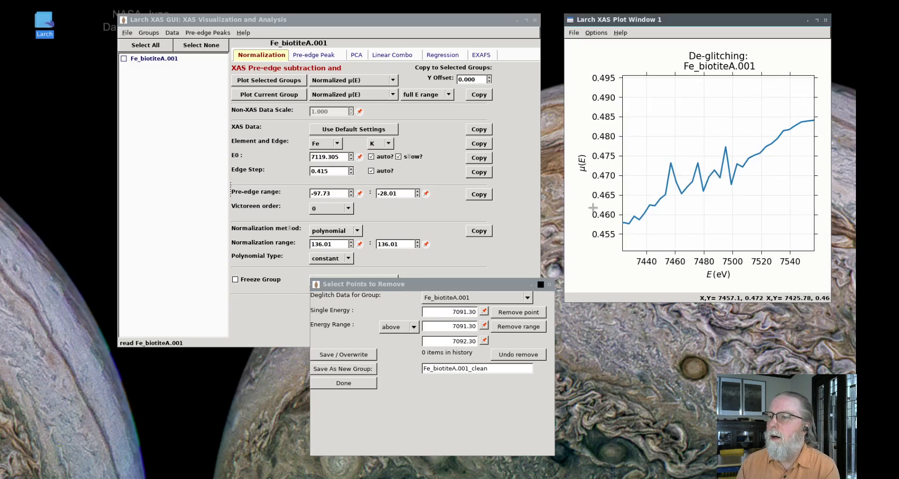
left_click(484, 313)
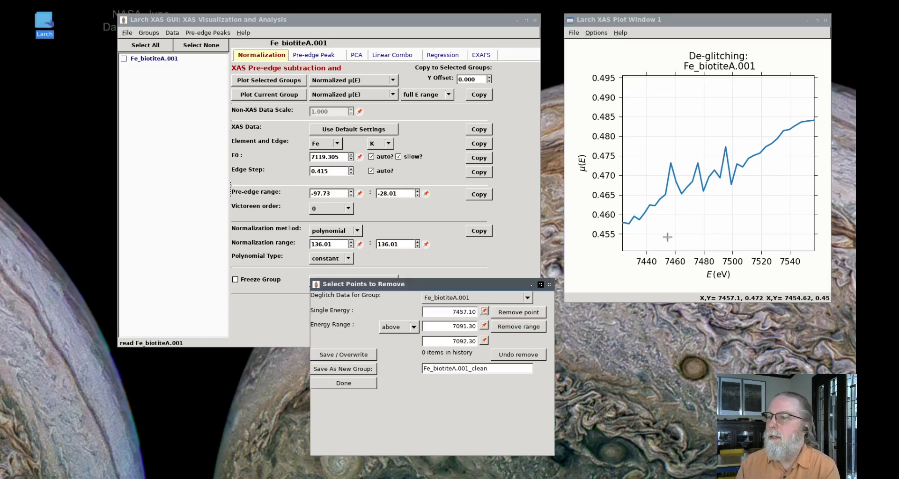
left_click(511, 318)
Remove the spike point at 7495.31 eV as a single energy picked from the plot, and check the curve around it
left_click_drag(718, 113, 772, 83)
left_click_drag(653, 198, 754, 131)
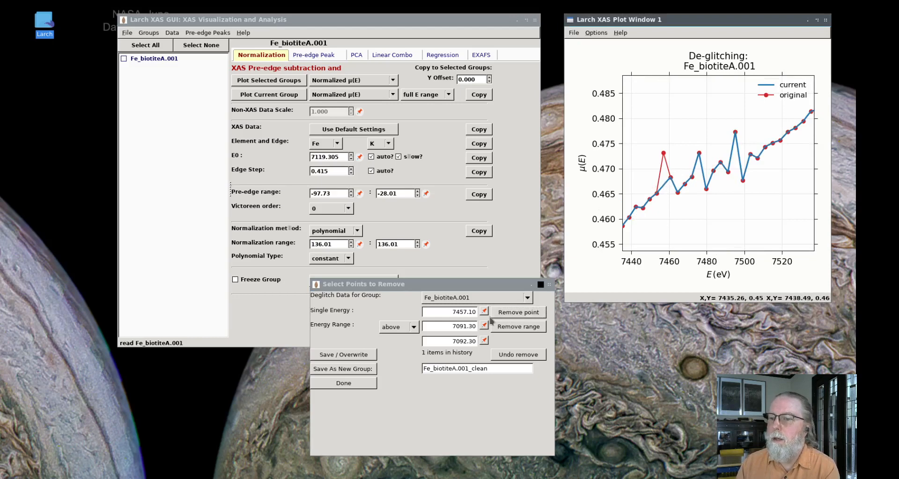
left_click(735, 133)
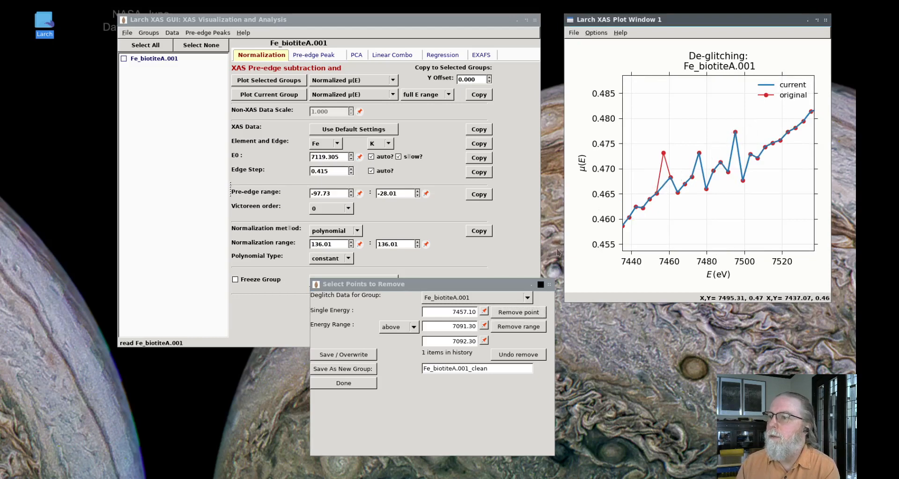
left_click(484, 311)
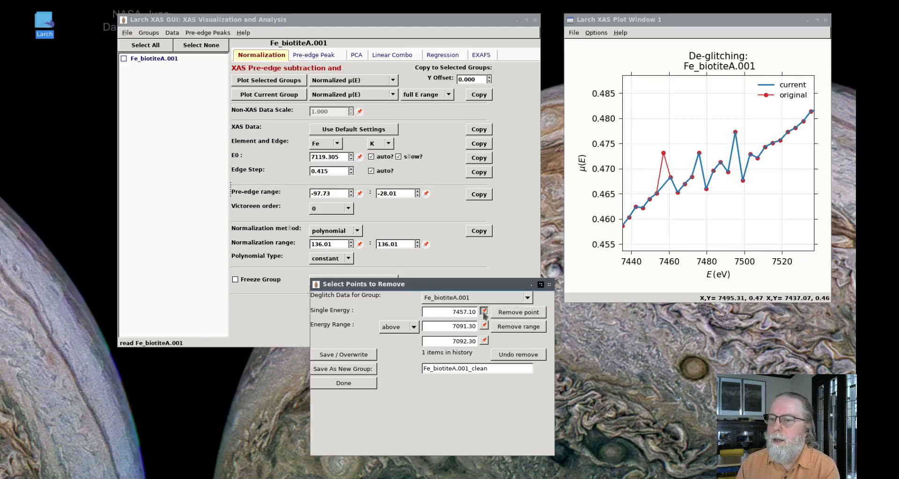
left_click(518, 312)
left_click_drag(718, 115, 765, 83)
left_click_drag(646, 198, 764, 124)
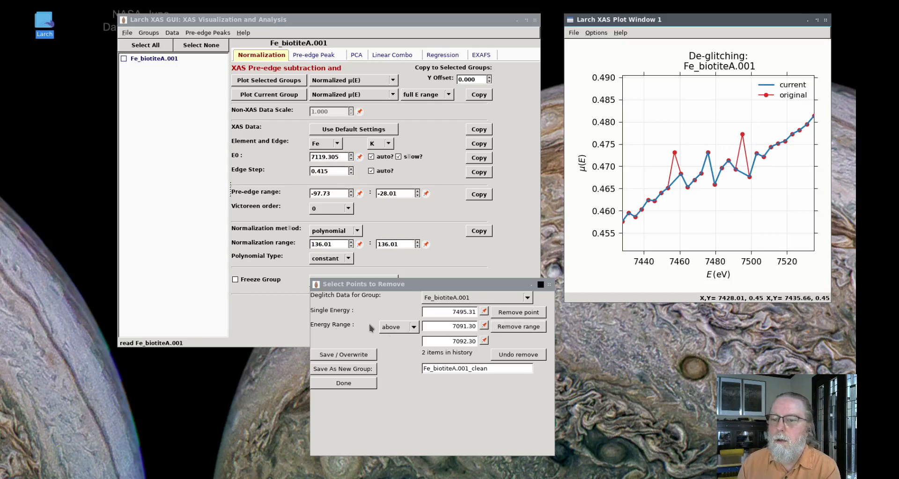
Remove all data above 7682.00 eV, picking the limit just before the last glitch, and check the truncated end of the curve
right_click(706, 170)
left_click(729, 207)
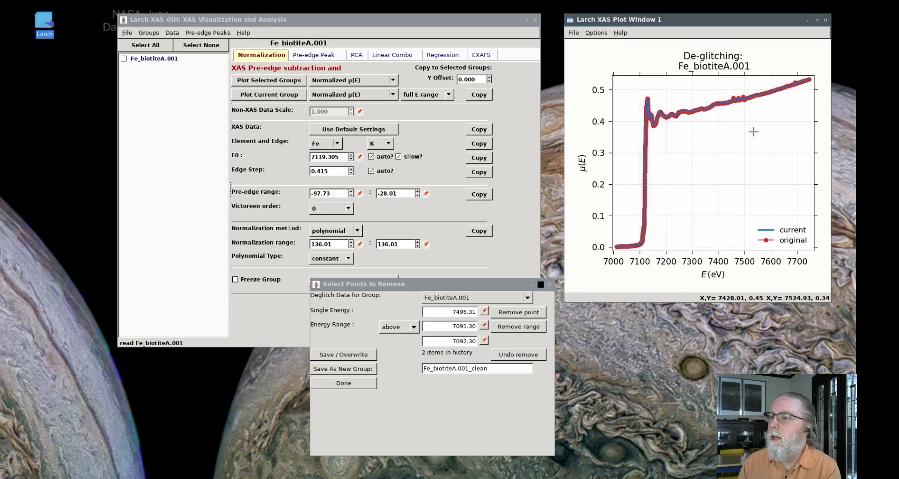
left_click_drag(775, 97, 826, 61)
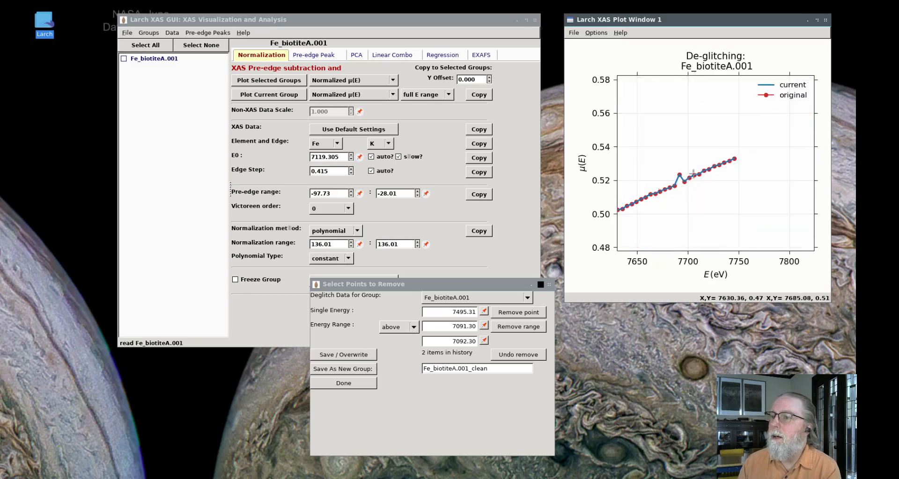
left_click(669, 192)
left_click(484, 326)
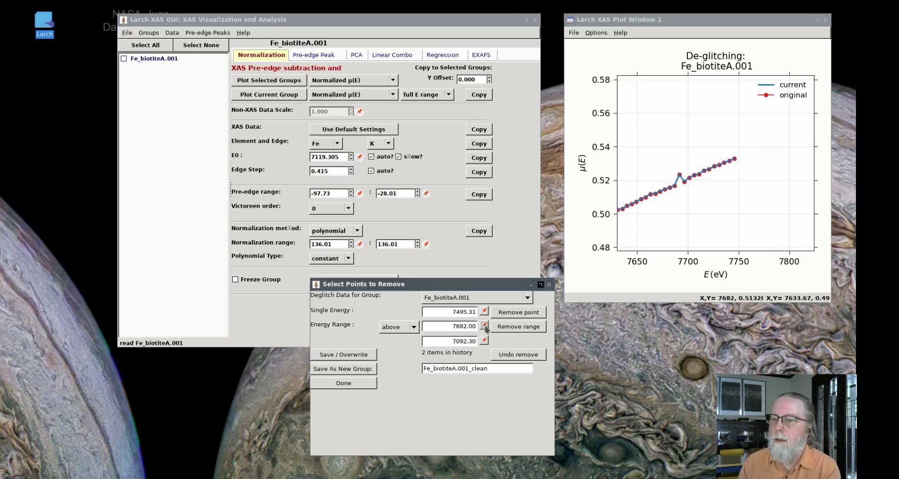
left_click(396, 327)
left_click(392, 328)
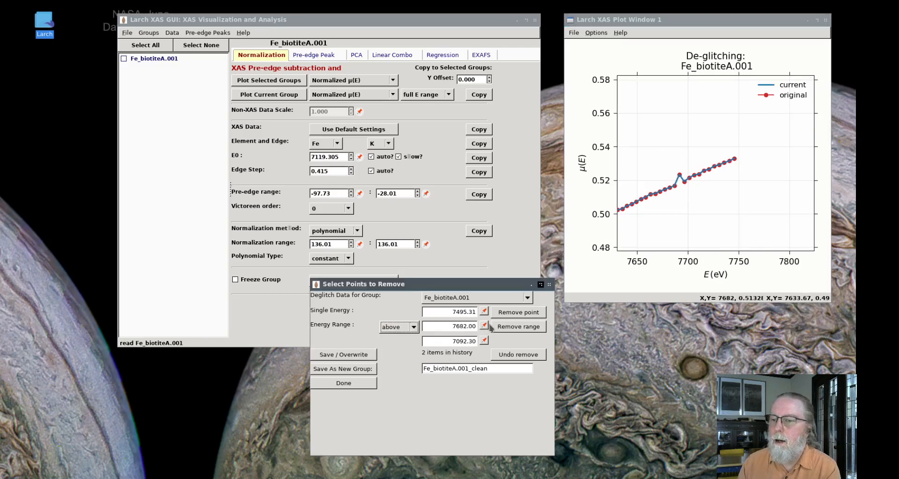
left_click(518, 326)
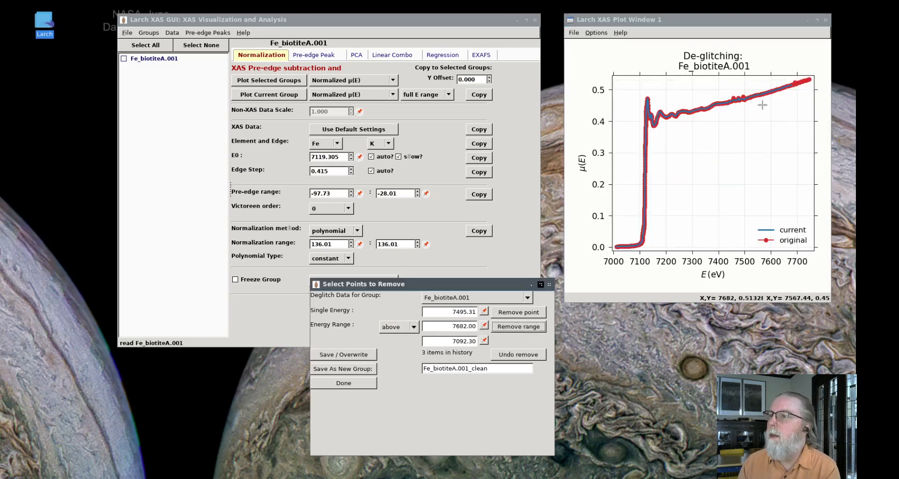
left_click_drag(762, 105, 826, 63)
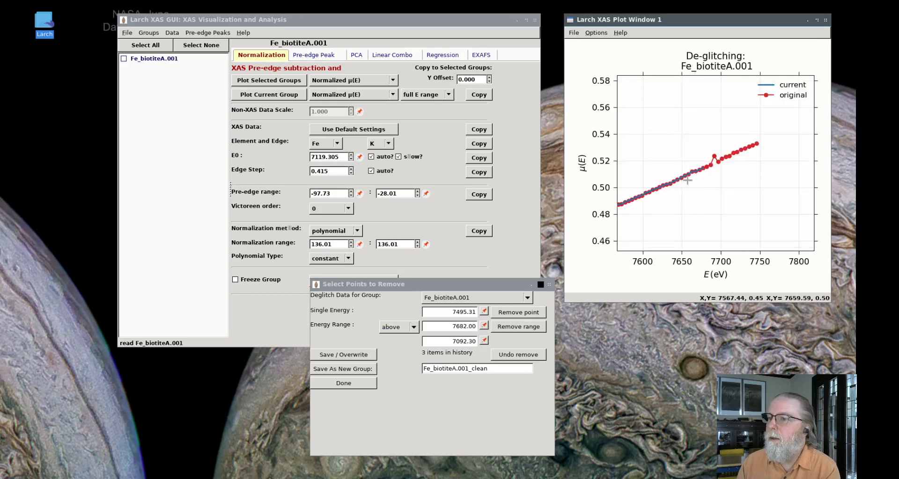
left_click_drag(685, 180, 787, 124)
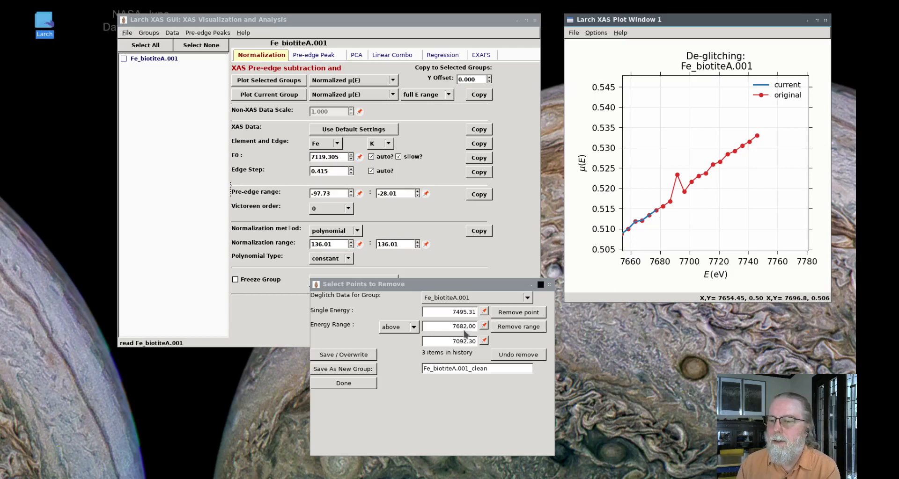
Remove the range between 7448.81 and 7512.38 eV, with both limits picked from the plot around the cluster of spikes
right_click(688, 218)
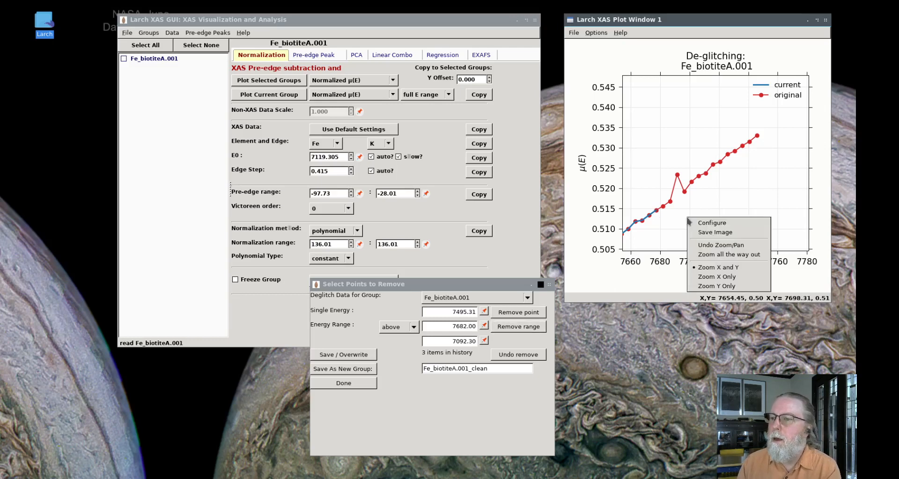
left_click(708, 245)
left_click_drag(713, 110, 747, 97)
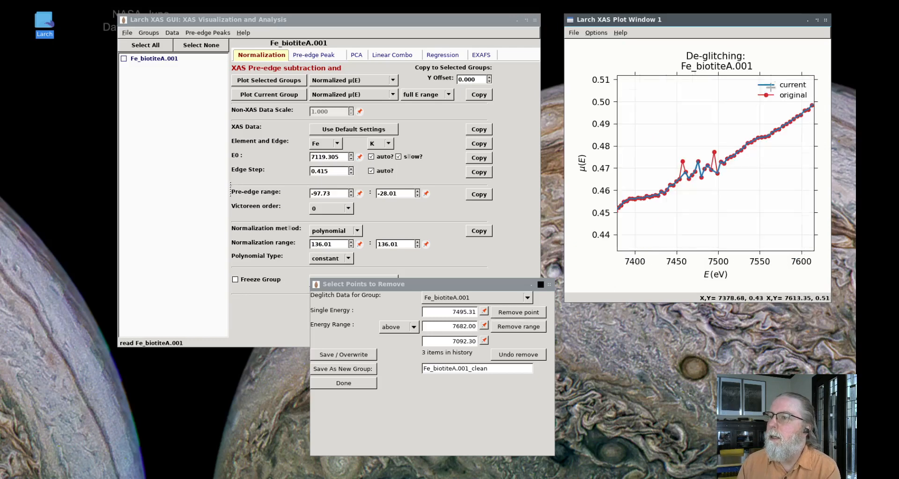
left_click_drag(640, 223, 756, 135)
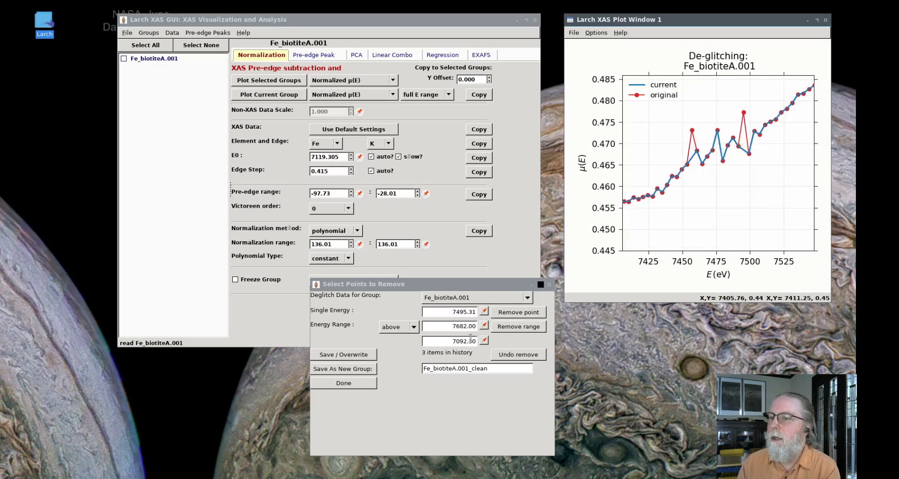
left_click(400, 327)
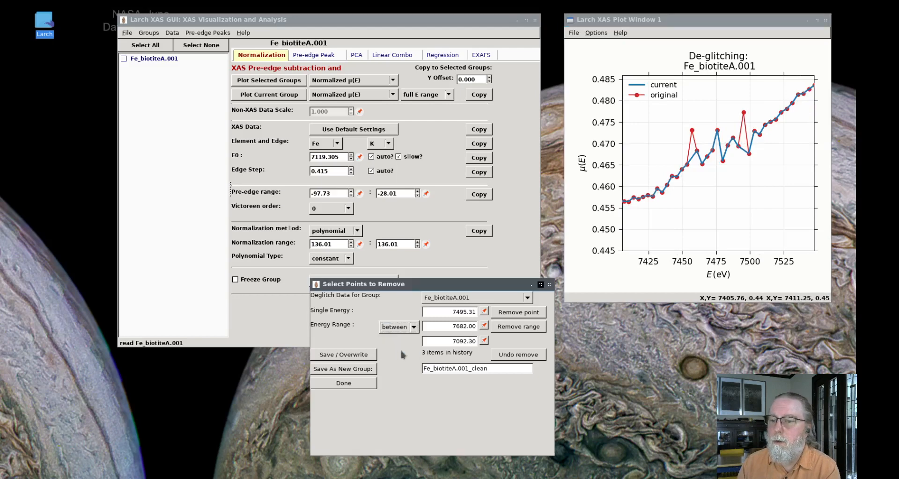
left_click(681, 173)
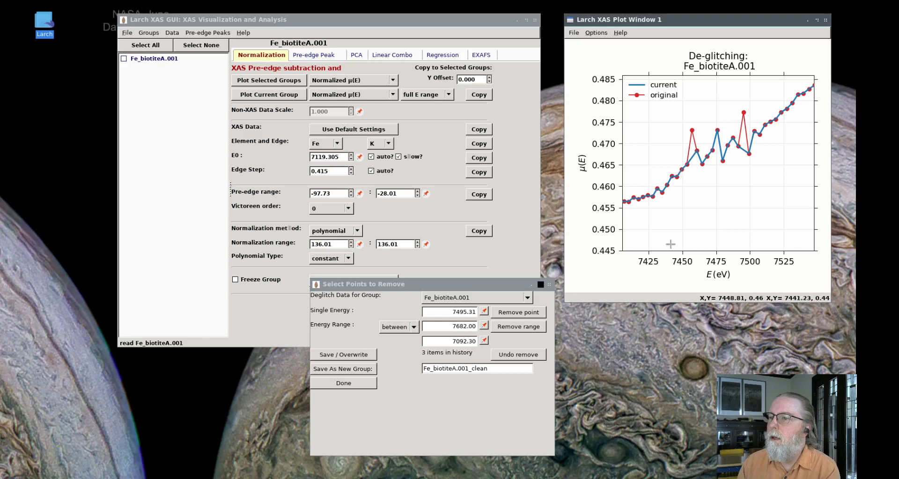
left_click(485, 325)
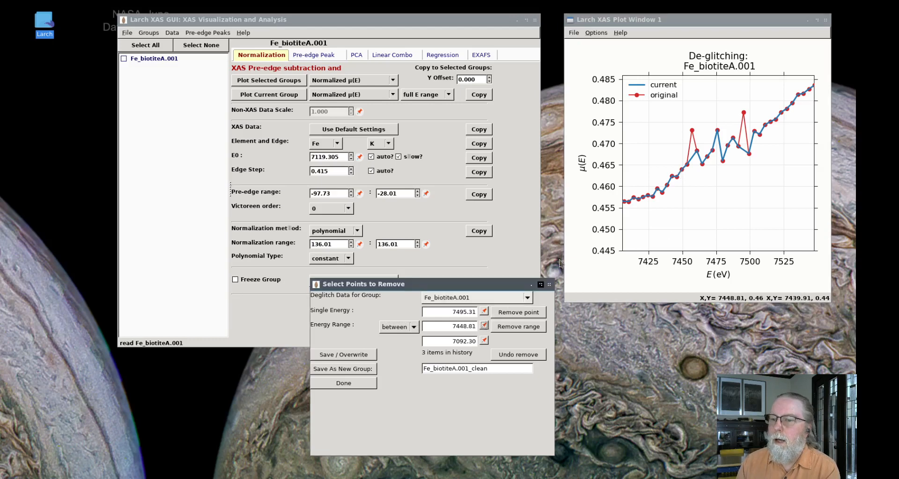
left_click(769, 129)
left_click(484, 341)
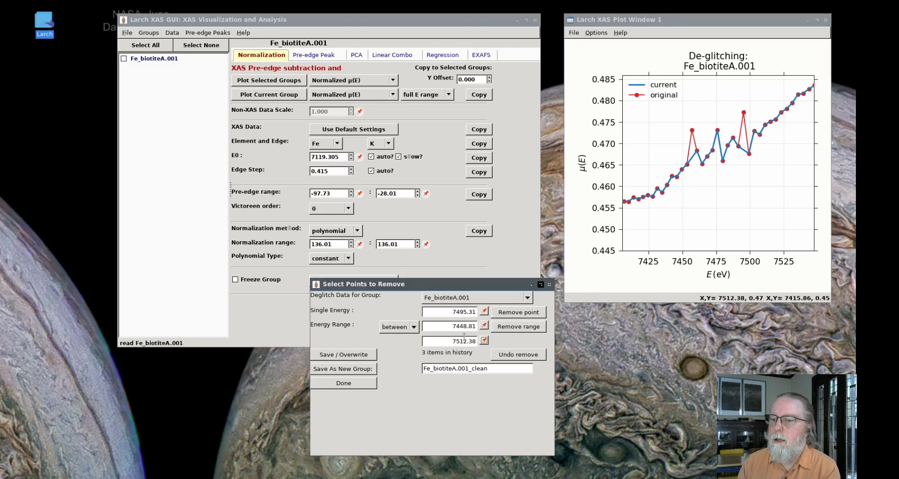
left_click(501, 328)
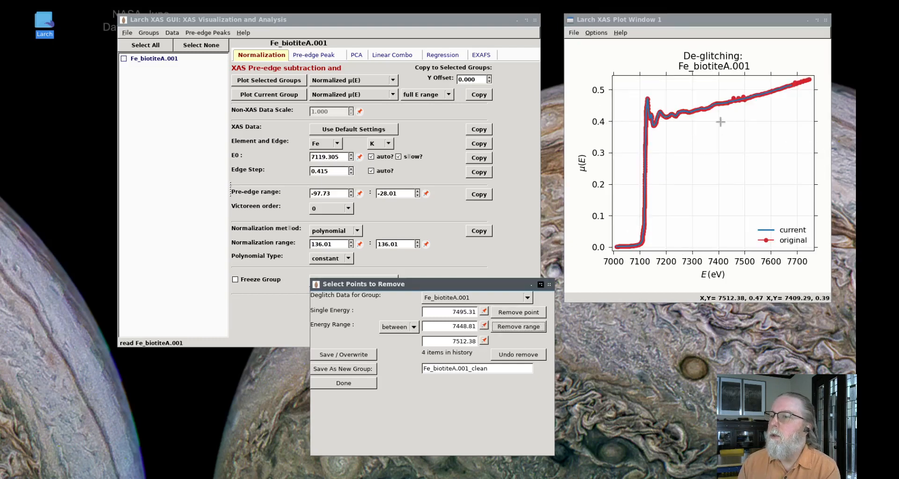
Check the cleaned region around 7480 eV, save the result as the new group Fe_biotiteA.001_clean and finish deglitching
left_click_drag(719, 111, 770, 80)
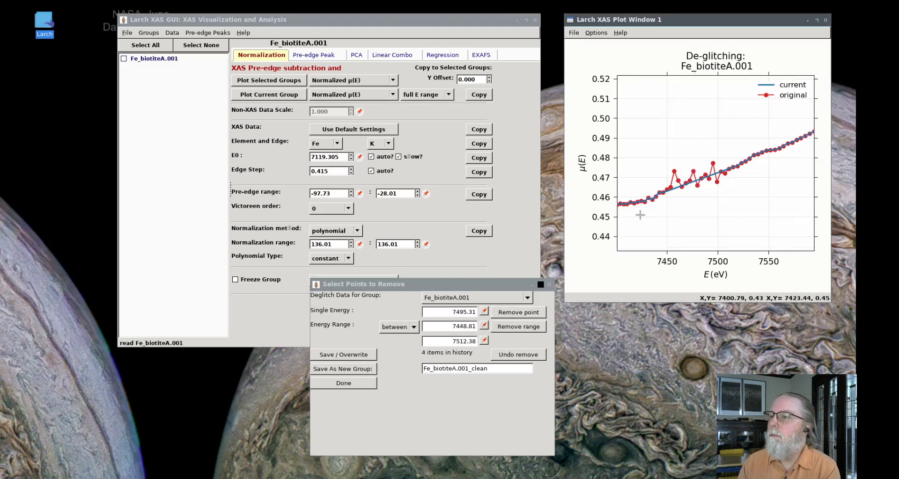
left_click_drag(640, 214, 773, 144)
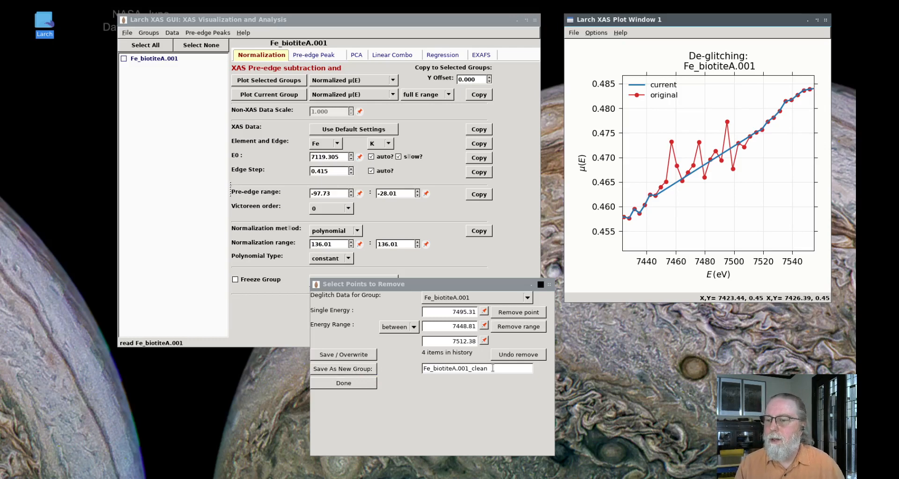
left_click(352, 370)
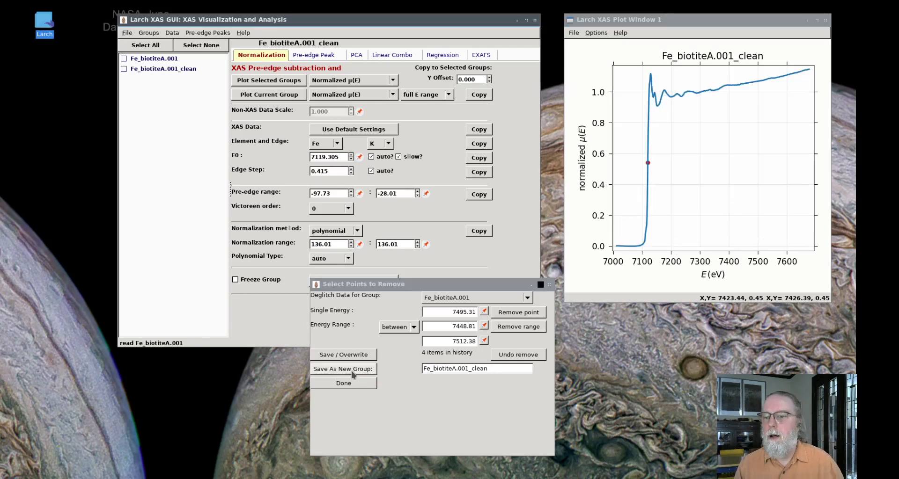
left_click(355, 383)
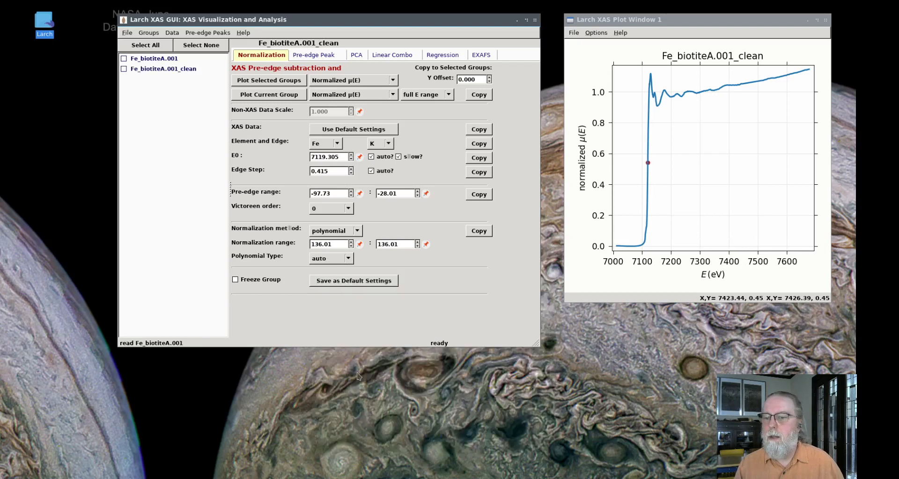
Plot normalized Fe_biotiteA.001 and Fe_biotiteA.001_clean together and compare them between about 7375 and 7730 eV
left_click(135, 46)
left_click(269, 80)
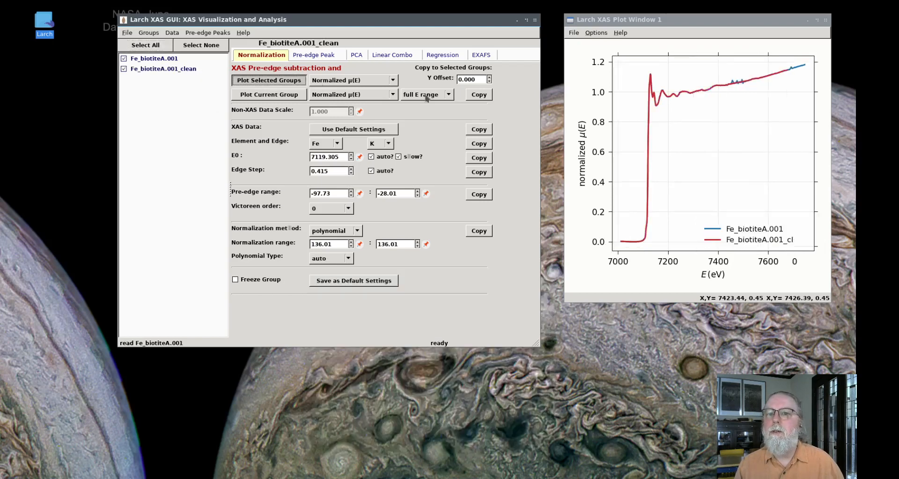
left_click_drag(712, 90, 804, 57)
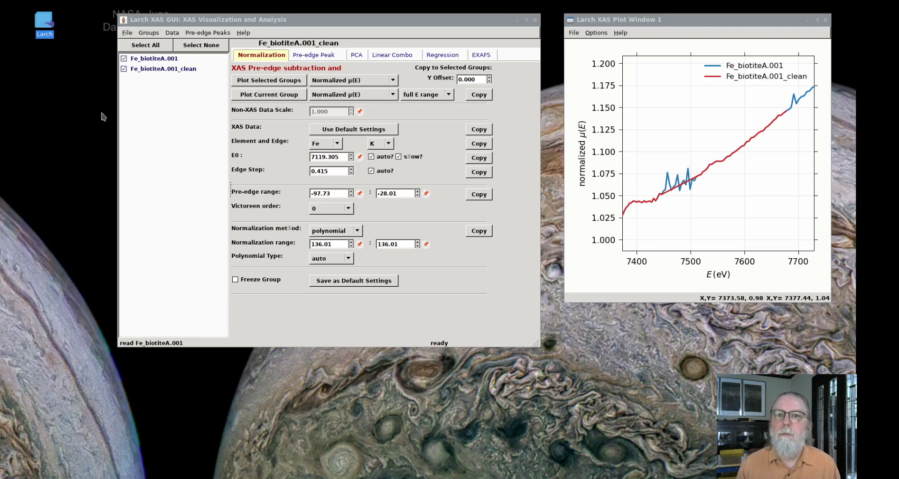
Remove both selected groups, Fe_biotiteA.001 and Fe_biotiteA.001_clean, from the session
left_click(148, 33)
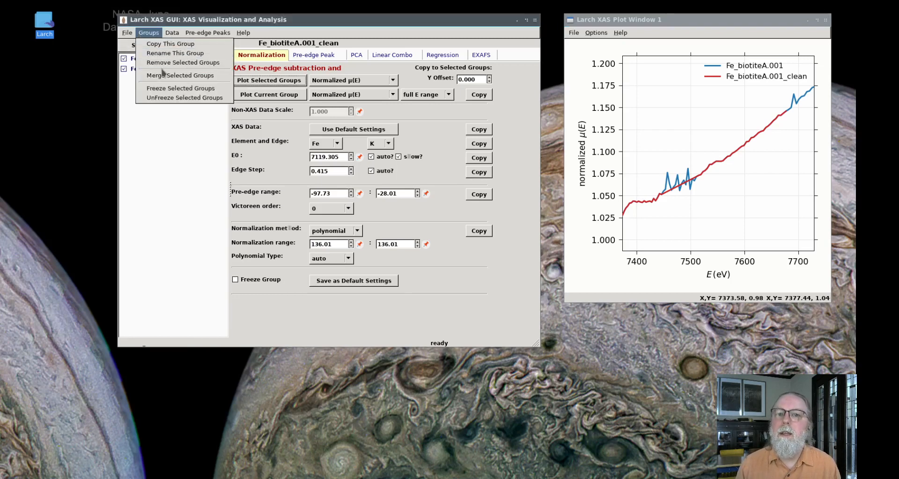
left_click(167, 62)
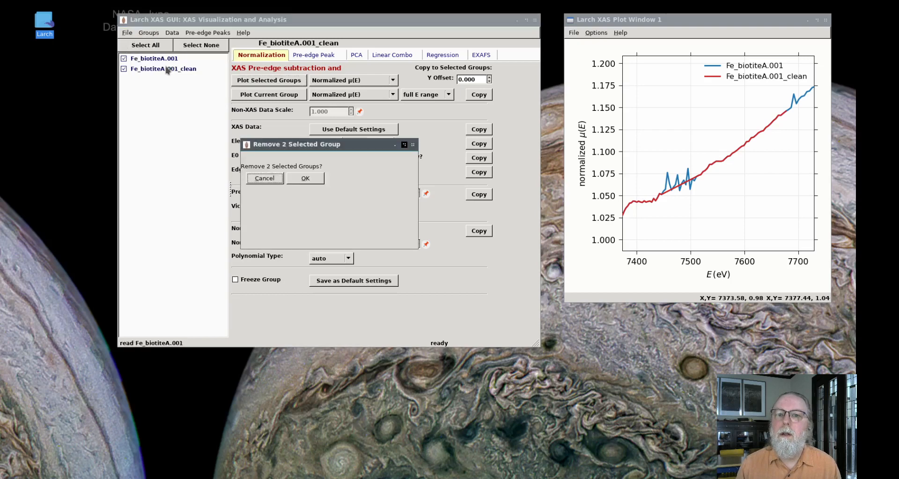
left_click(301, 181)
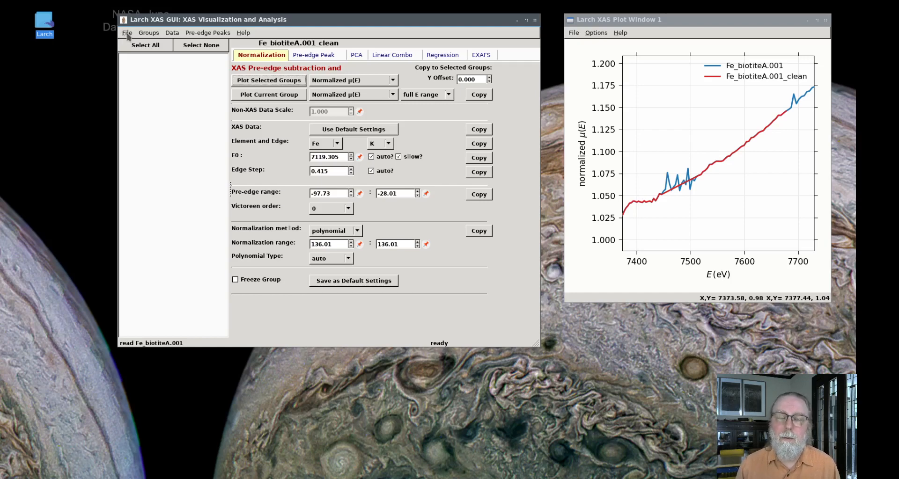
Open the data file PdO_qxafs_SPring8_01b1.dat from the Normalization folder for building arrays from its columns
left_click(127, 34)
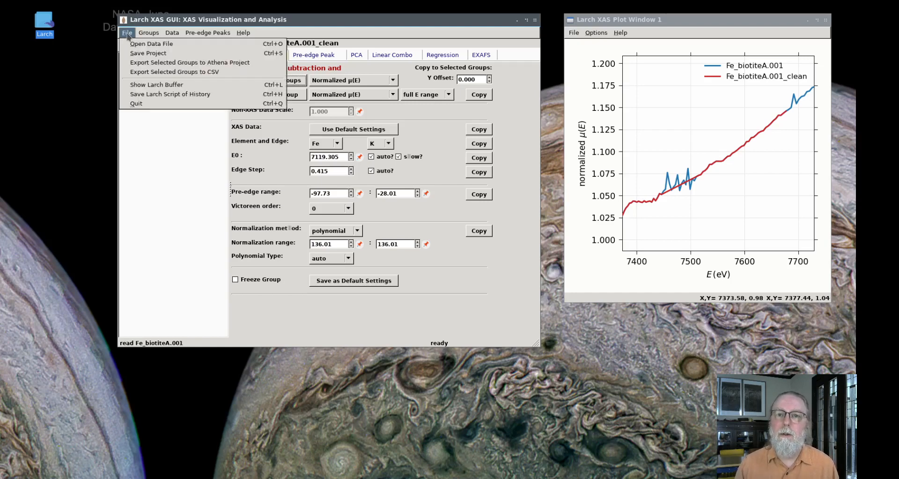
left_click(136, 44)
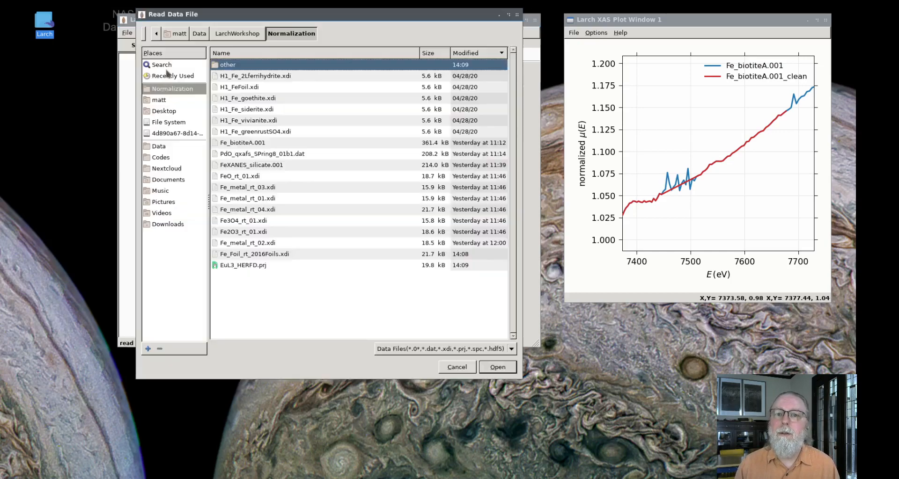
left_click(249, 158)
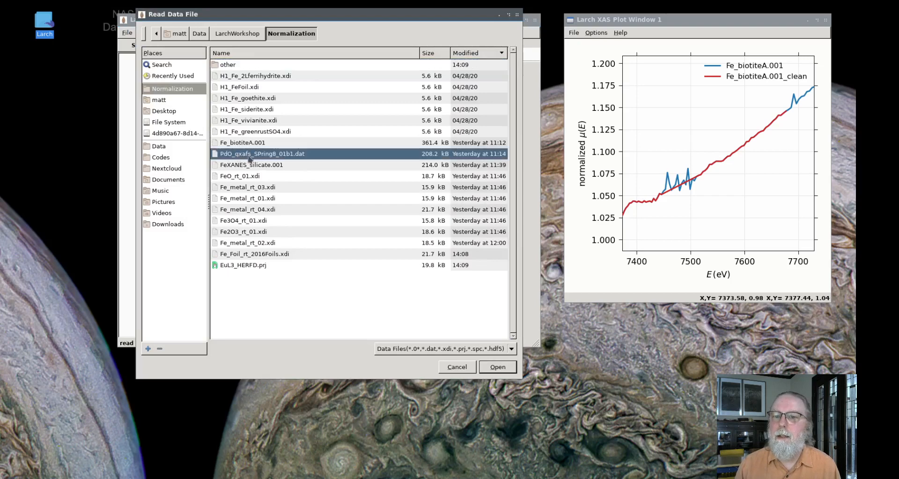
left_click(497, 367)
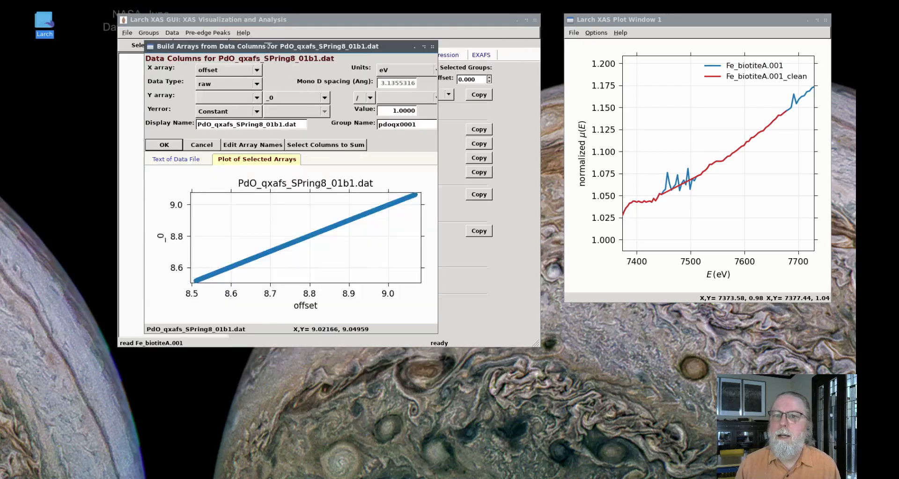
left_click_drag(340, 63, 360, 129)
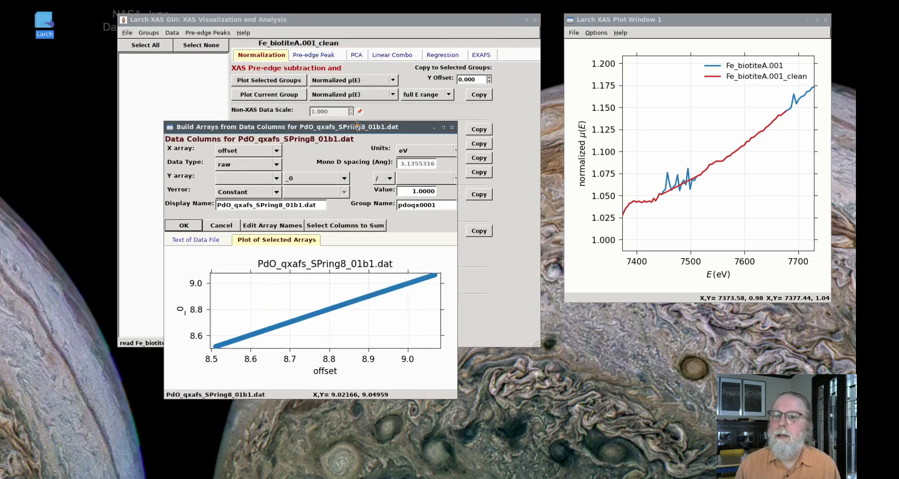
Examine the file's header and first data rows, and compare them with the array names offered for Y
left_click(200, 241)
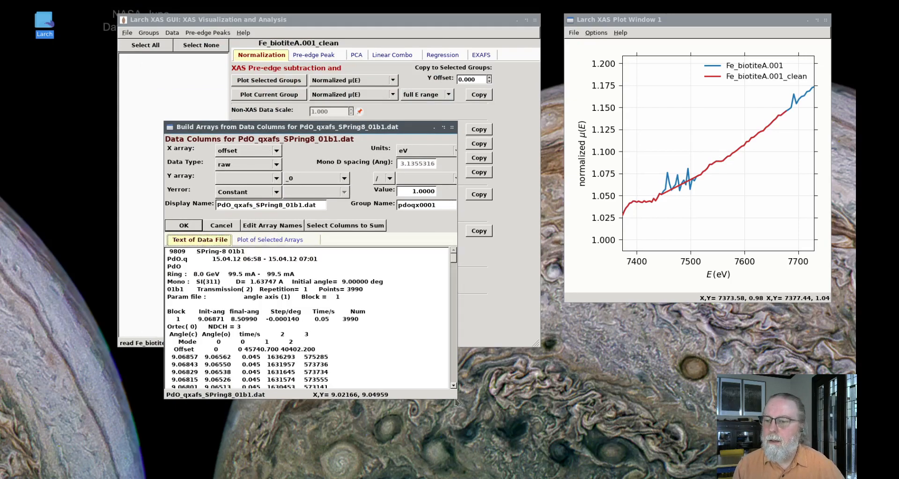
left_click_drag(415, 125, 415, 56)
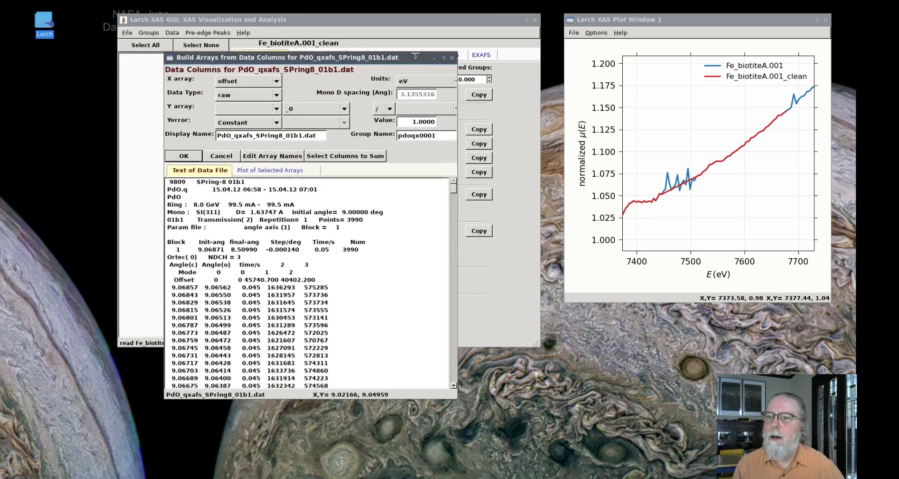
left_click_drag(172, 288, 233, 303)
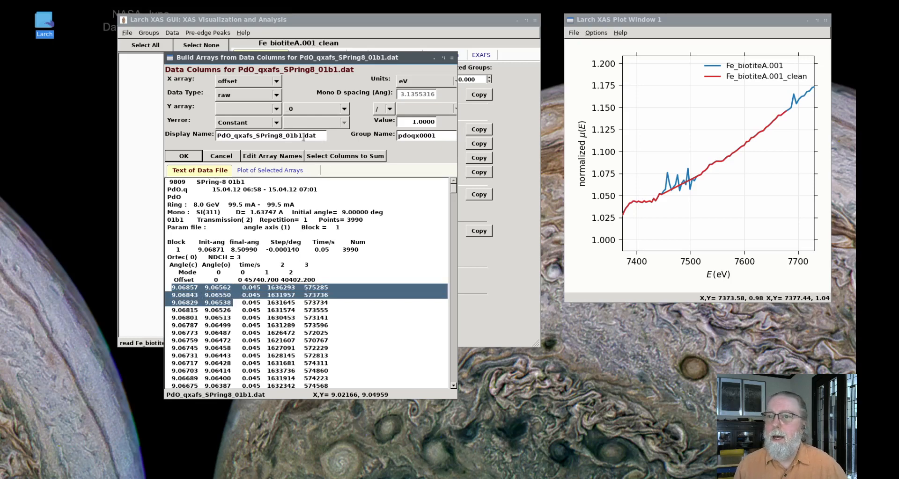
left_click(314, 110)
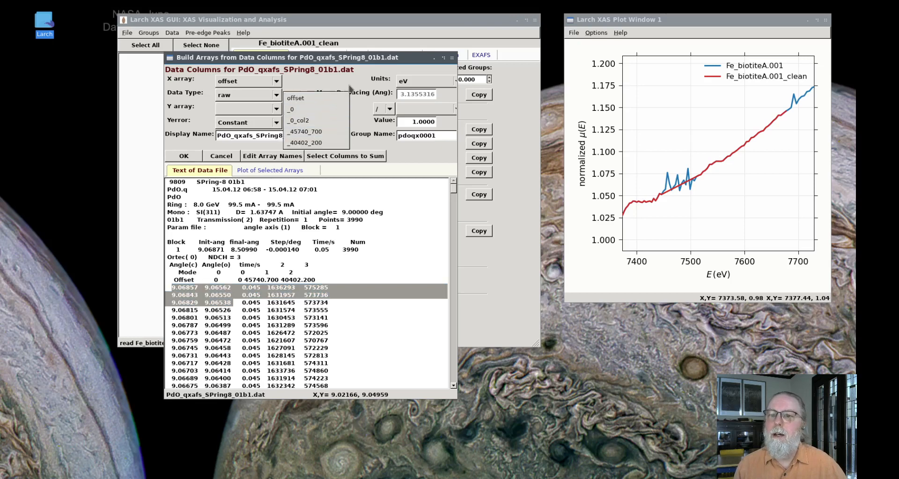
left_click(349, 86)
Start editing the array names and rename columns 1 and 2 as angle_drive and angle_read
left_click(265, 158)
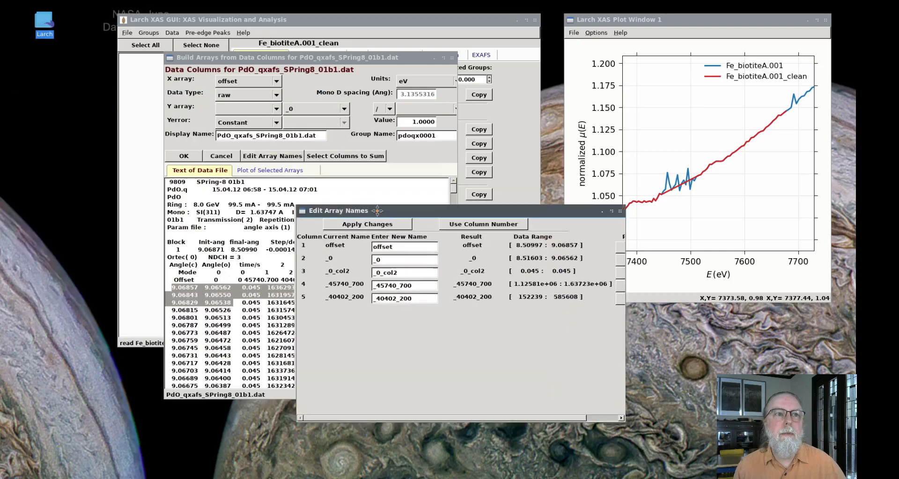
left_click_drag(364, 207, 549, 188)
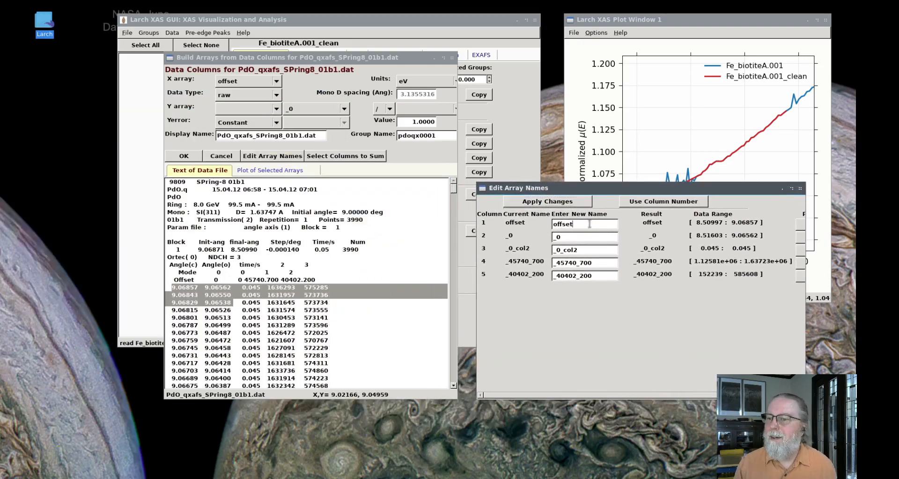
left_click_drag(589, 224, 555, 225)
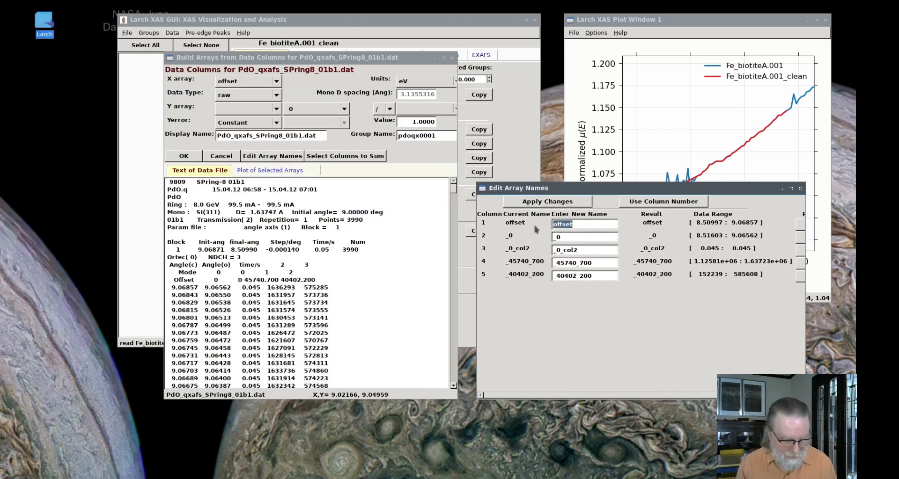
type("angle_d")
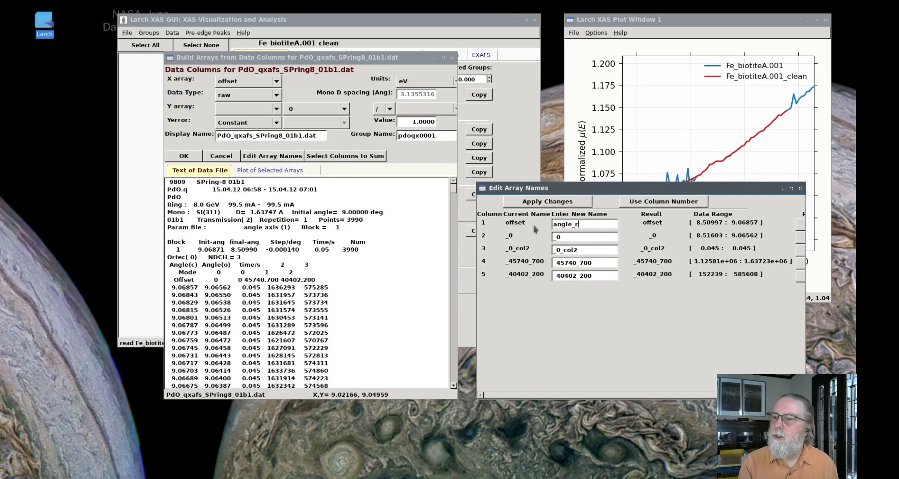
type("rive")
key("Tab")
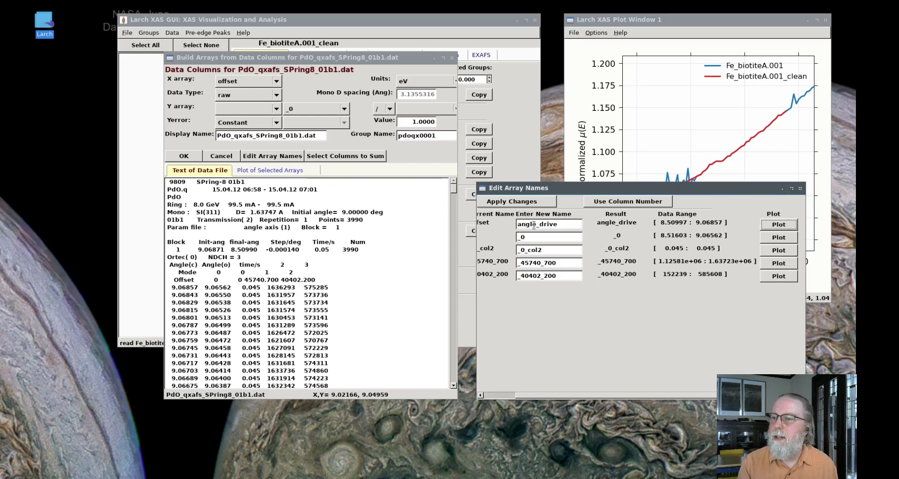
type("angl")
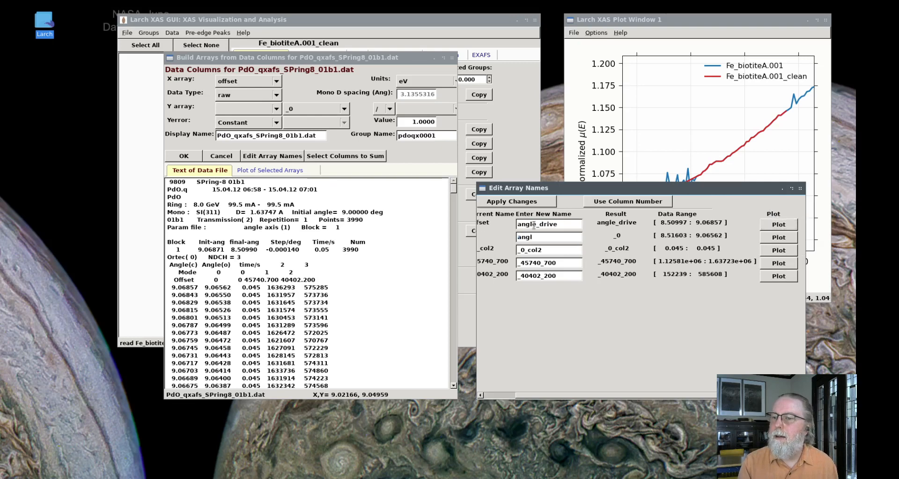
type("e_read")
key("Tab")
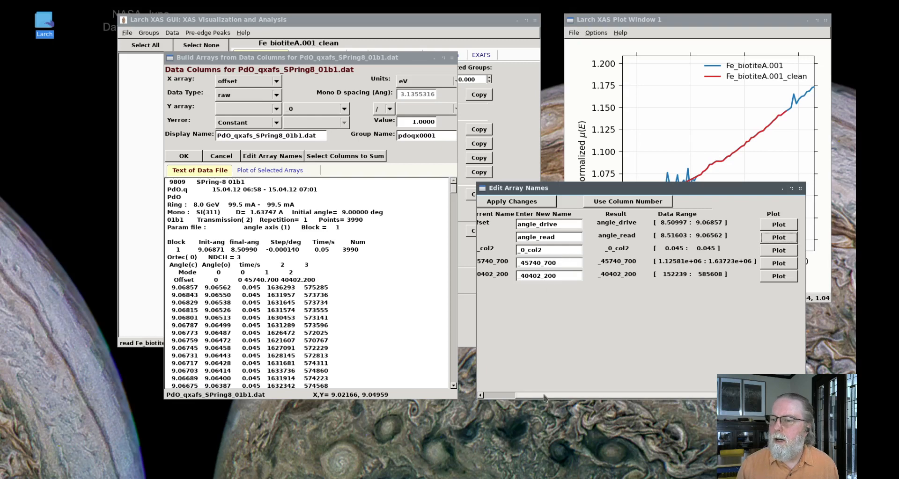
Rename the array in column 3 as counttime
left_click_drag(546, 396, 511, 399)
left_click_drag(577, 250, 553, 250)
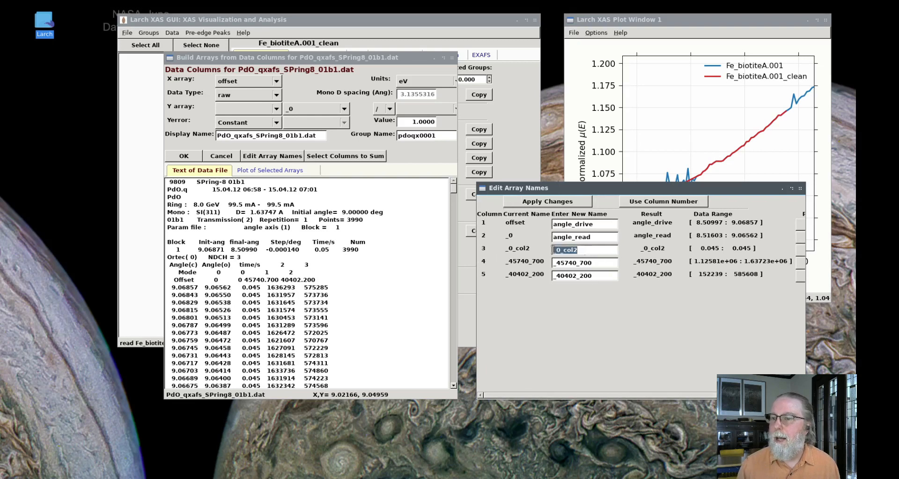
key("BackSpace")
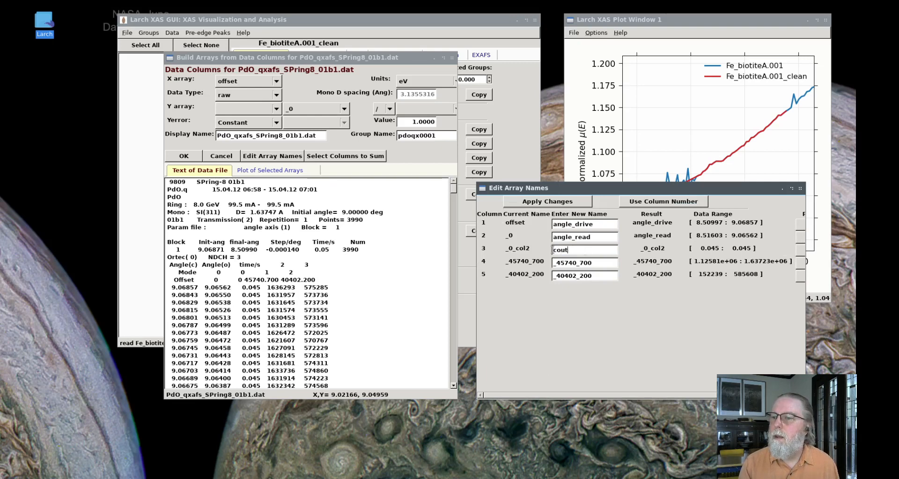
type("cout")
key("BackSpace")
type("n")
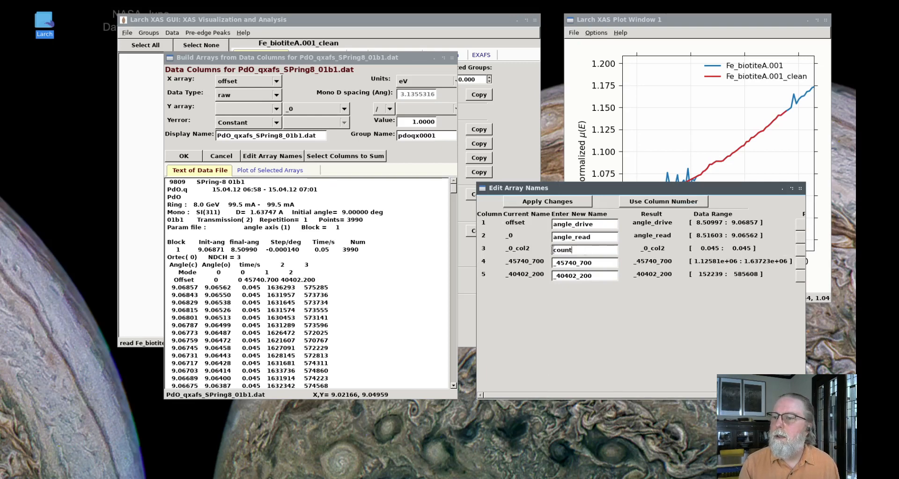
type("ttime")
key("Return")
Rename columns 4 and 5 as i0 and i1, and apply all the new array names
type("i0")
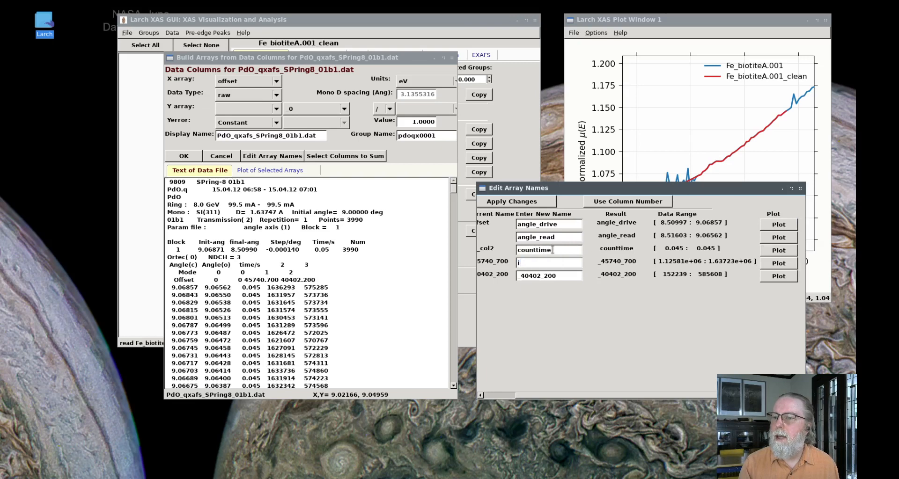
key("Tab")
key("Tab")
type("i")
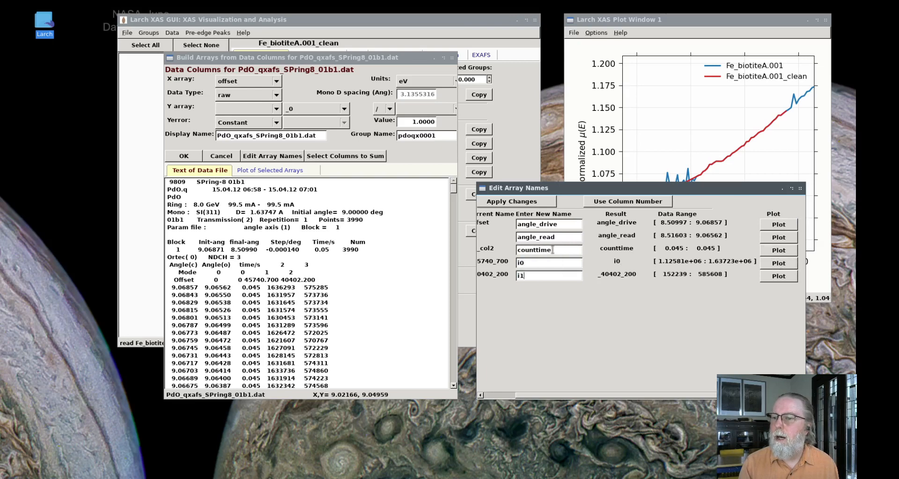
type("1")
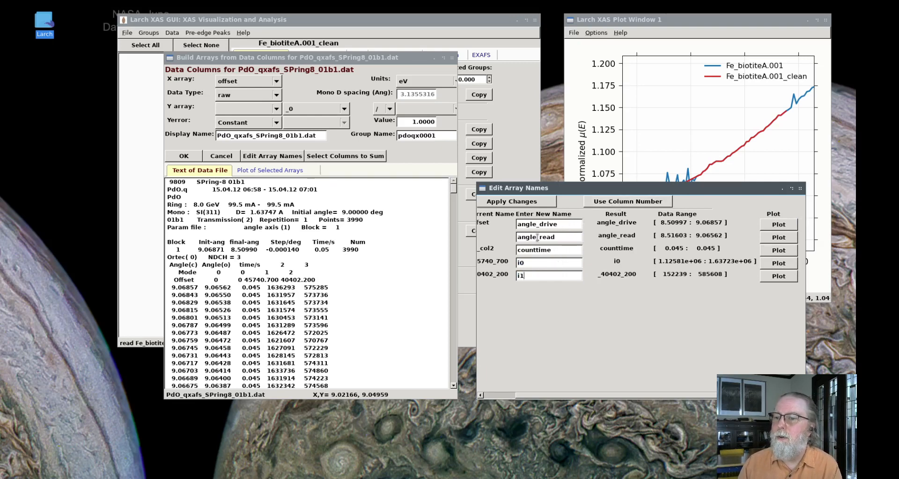
left_click_drag(561, 395, 518, 394)
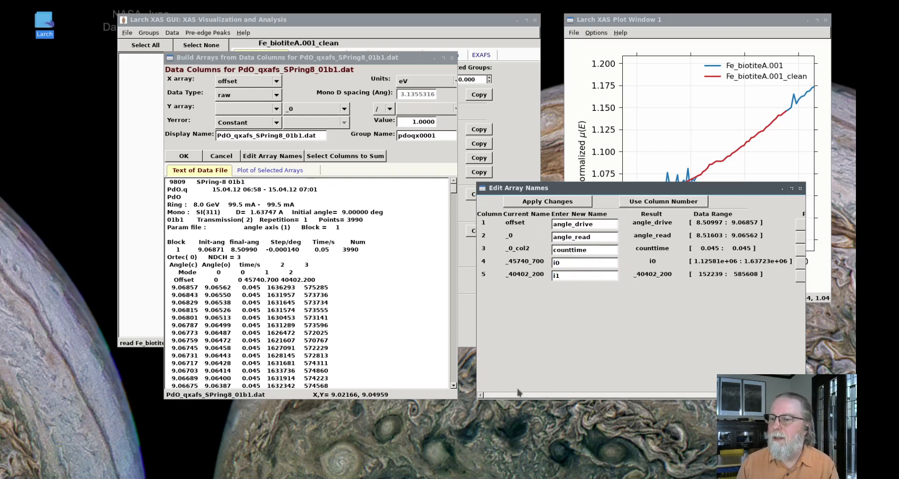
left_click(551, 203)
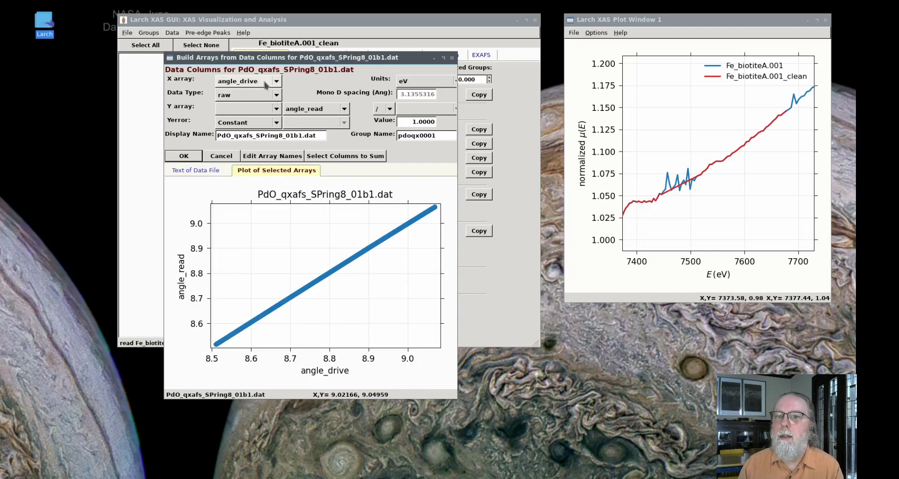
Set the X array units to degrees and the data type to xas, and widen the column dialog
left_click(428, 83)
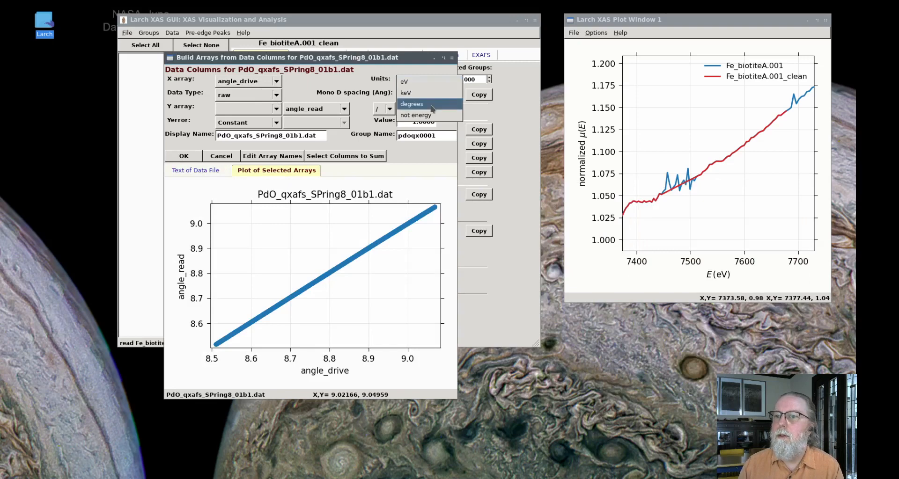
left_click(433, 104)
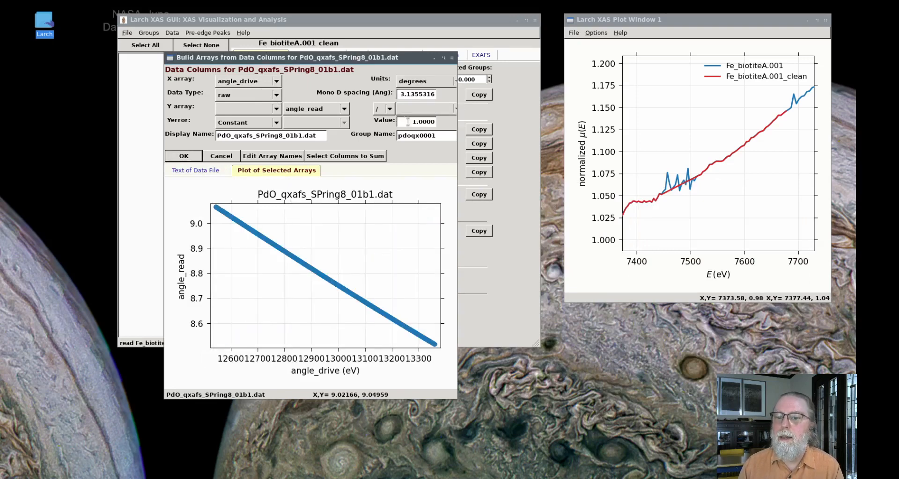
left_click(246, 95)
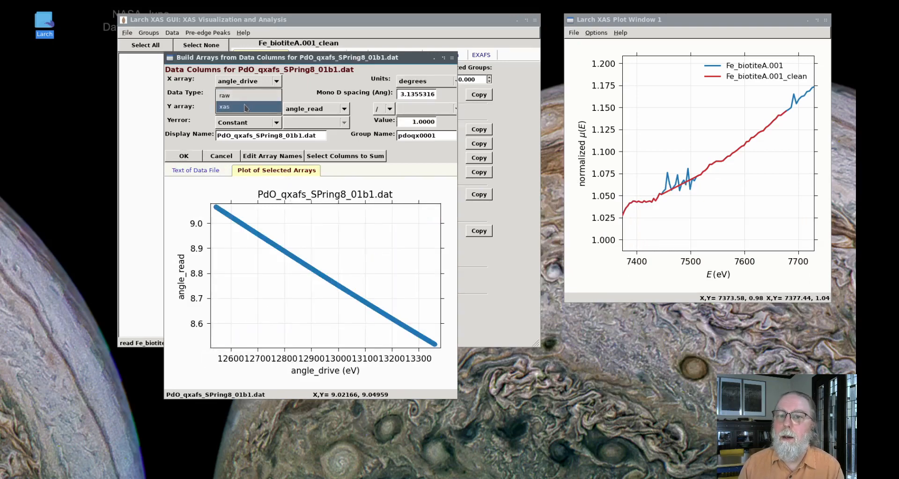
left_click(246, 107)
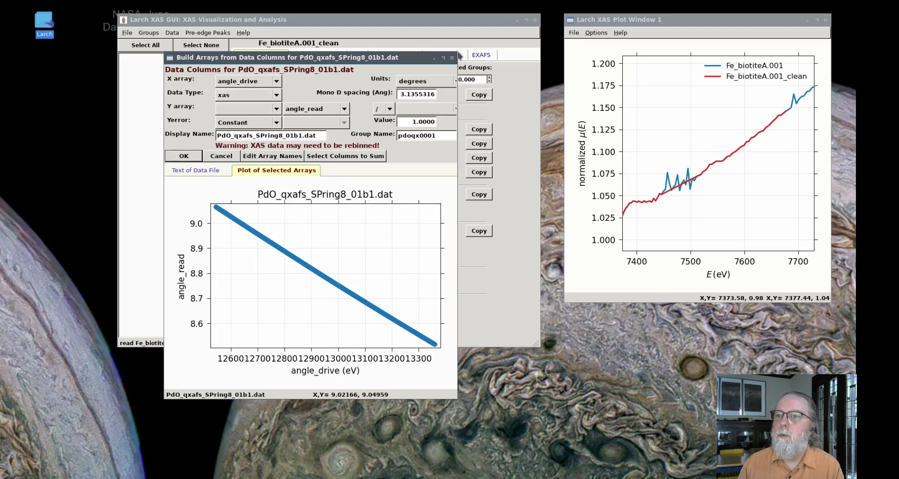
left_click_drag(458, 55, 506, 58)
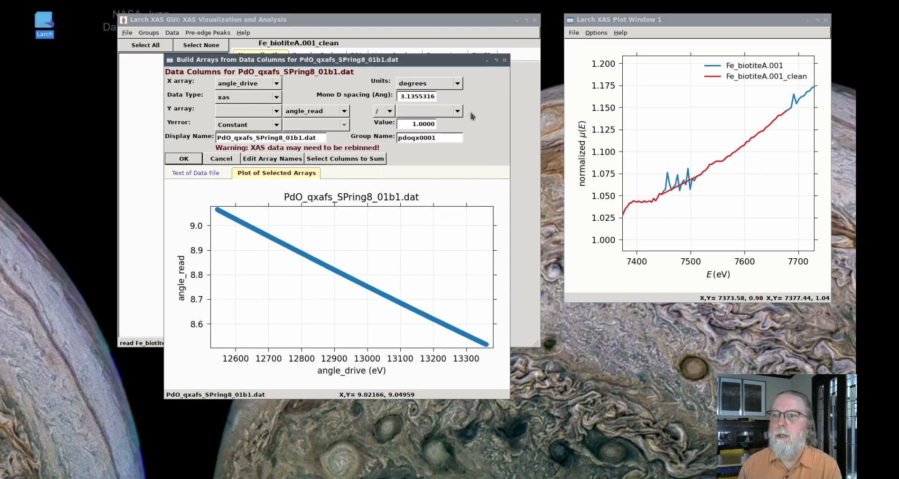
Define the Y array as -log(i1/i0)
left_click(303, 112)
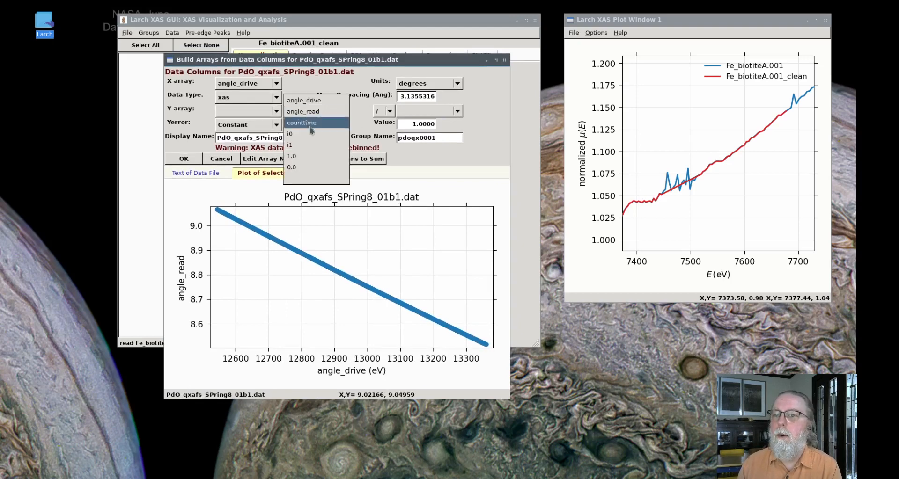
left_click(313, 143)
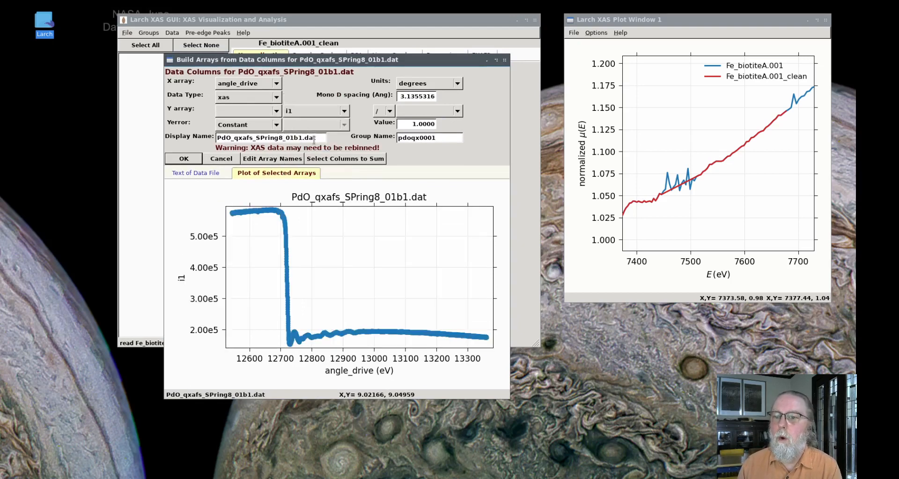
left_click(424, 112)
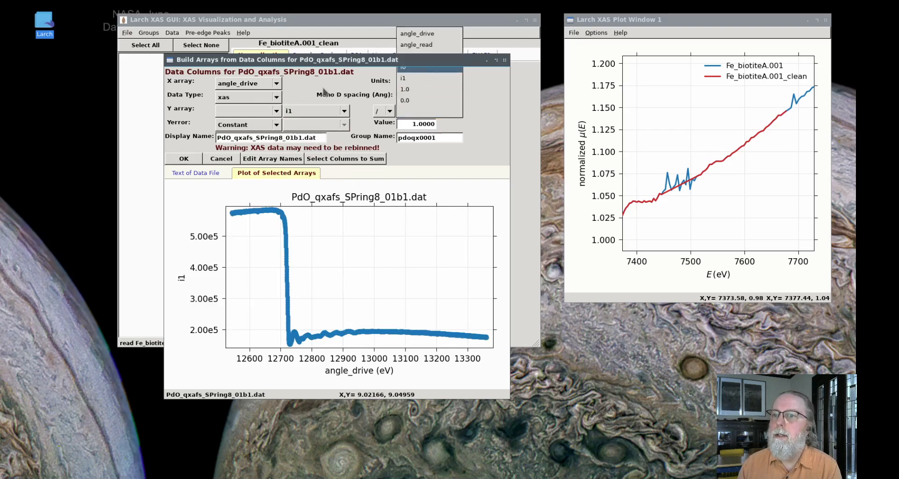
left_click(261, 111)
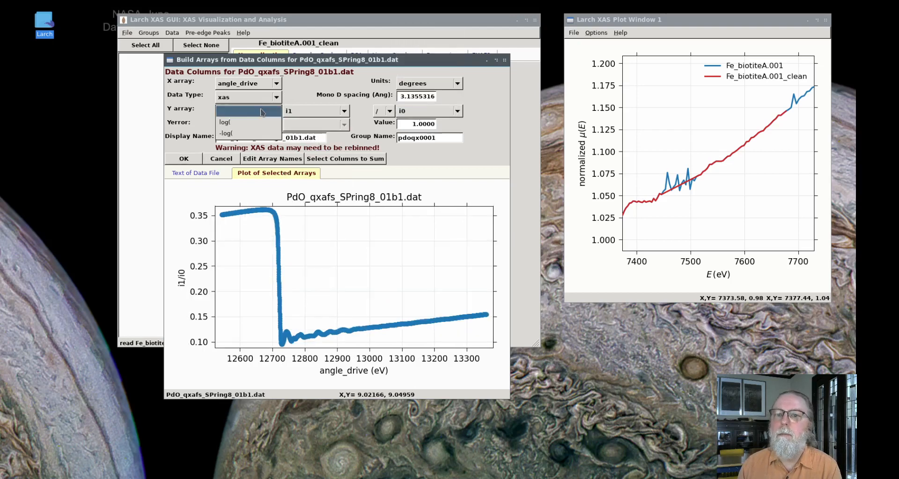
left_click(249, 135)
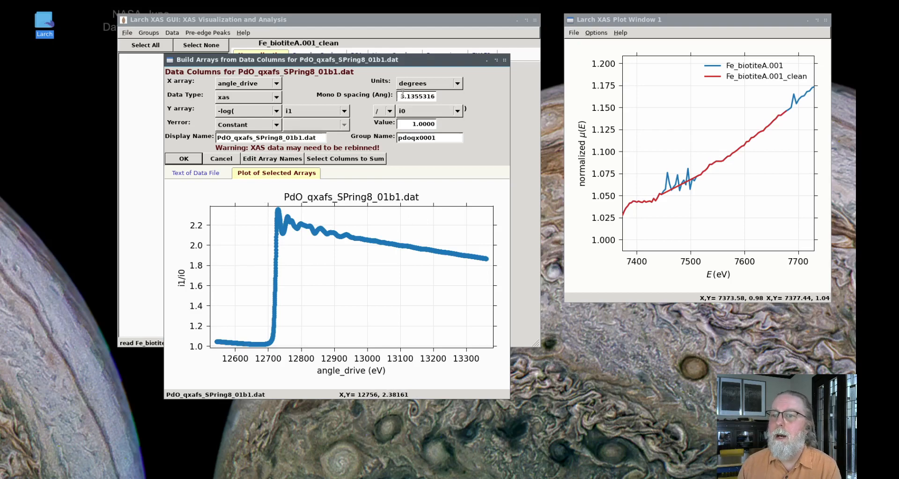
Copy the Si(311) monochromator D spacing value, 1.63747, from the header in the data file's text
left_click(209, 174)
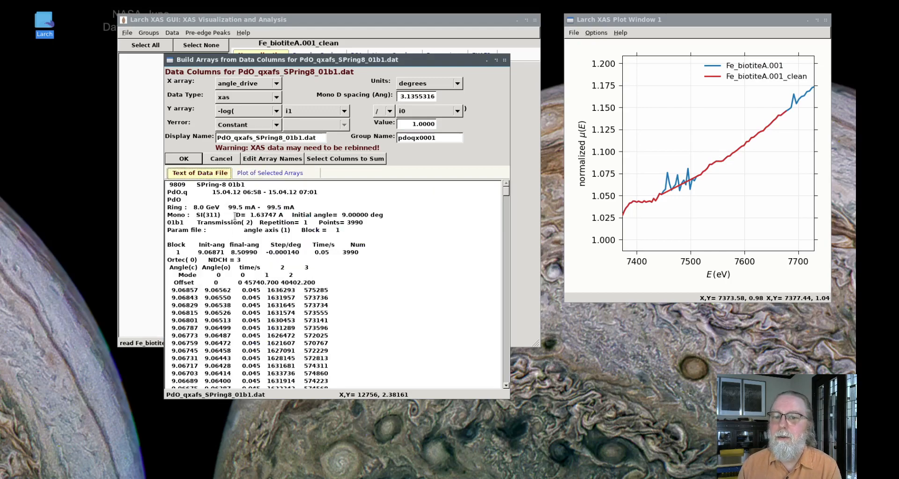
left_click_drag(187, 215, 309, 215)
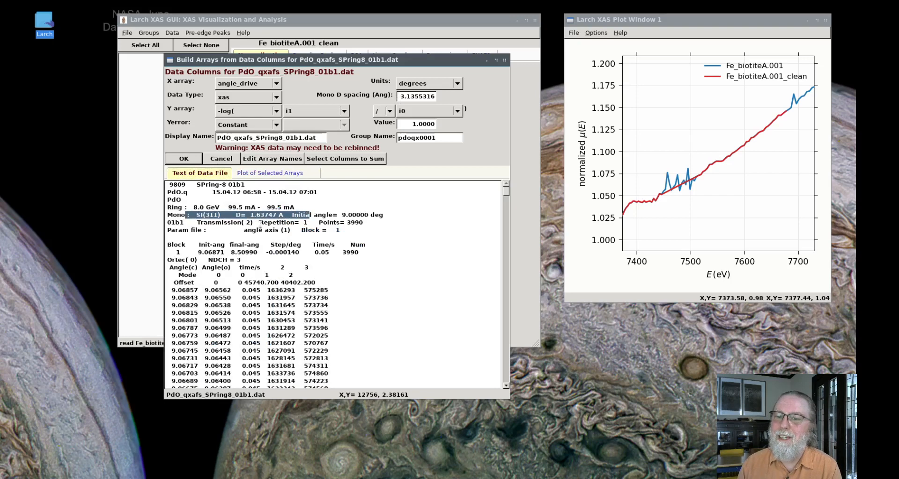
left_click_drag(248, 215, 280, 215)
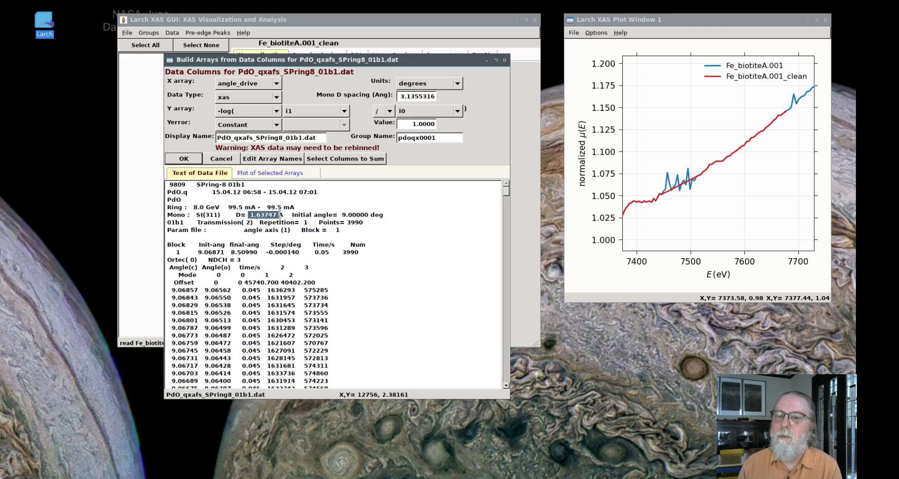
right_click(271, 214)
left_click(288, 227)
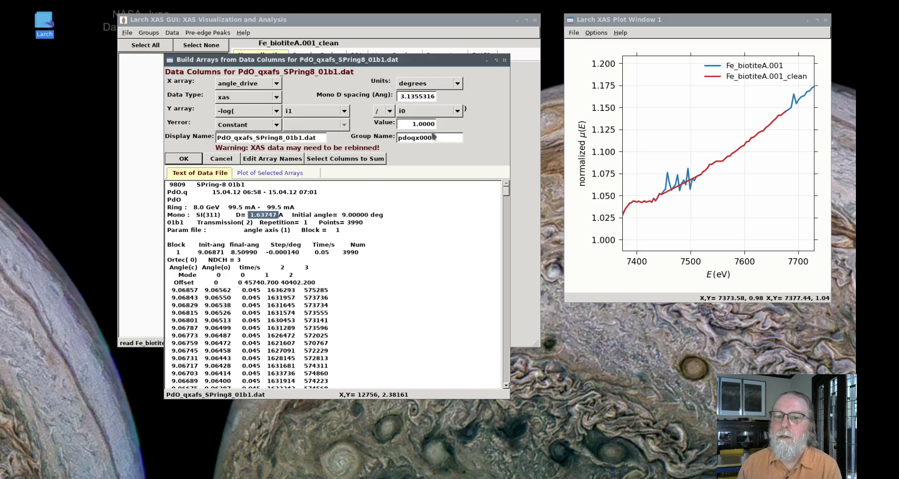
Replace the mono D spacing with the copied 1.63747 Å and apply it to the plot of the selected arrays
left_click_drag(436, 96, 376, 94)
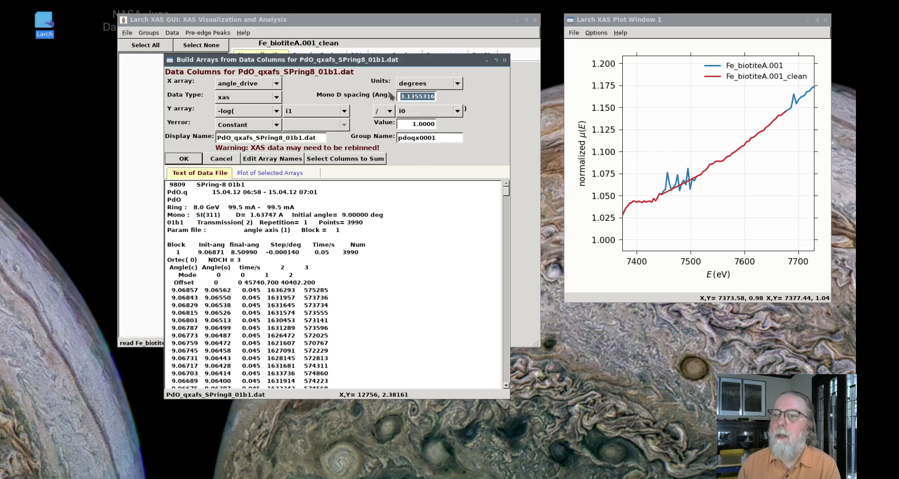
key("BackSpace")
right_click(406, 97)
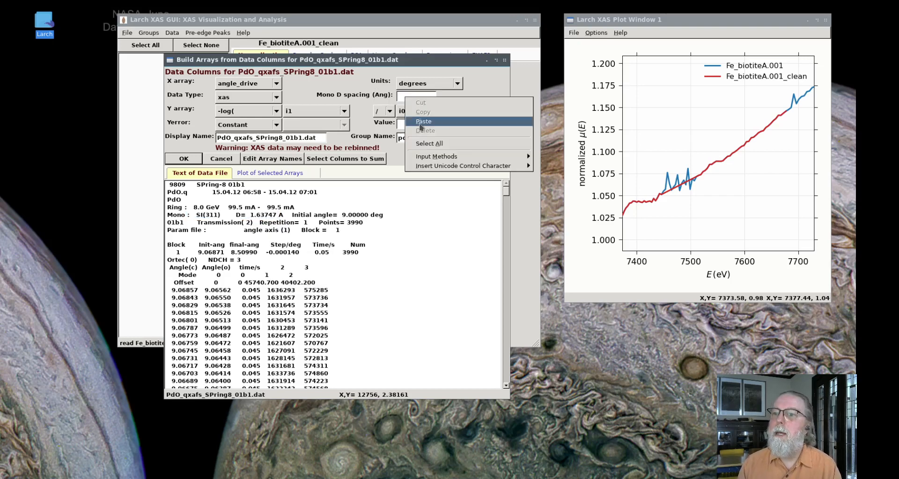
left_click(422, 122)
left_click(248, 173)
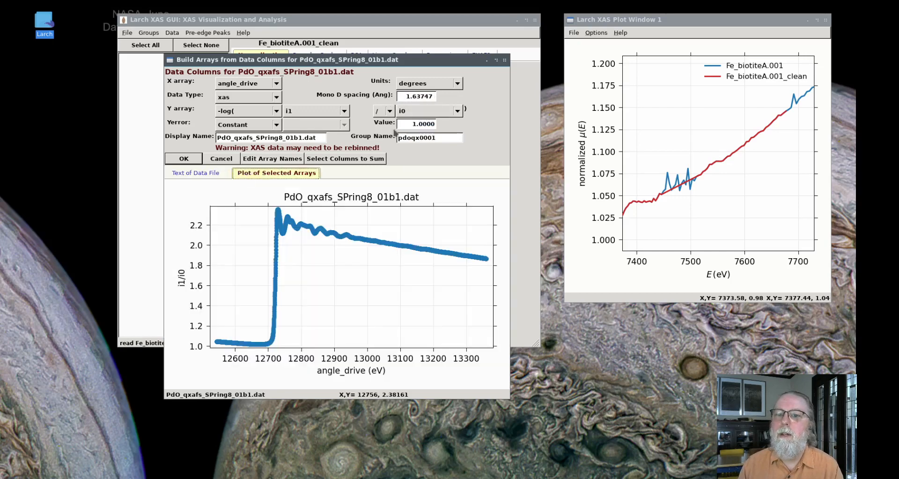
left_click(429, 97)
key("Return")
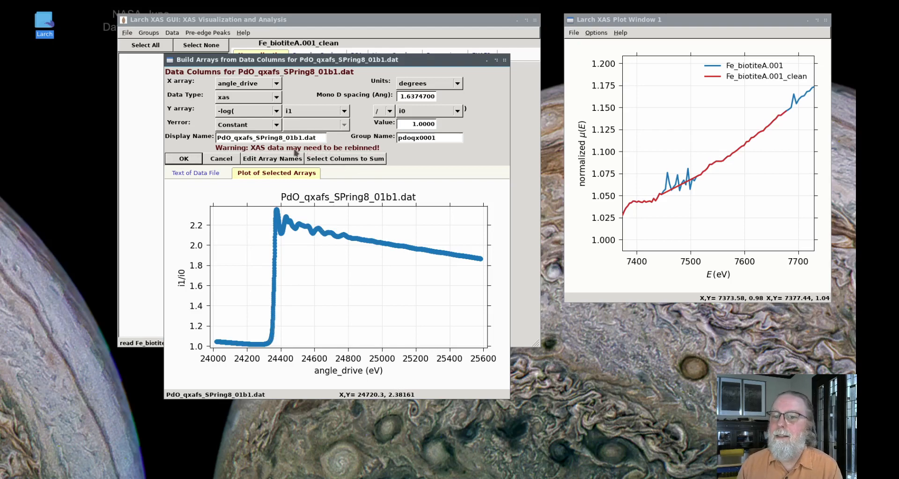
Import PdO_qxafs_SPring8_01b1.dat with the current column settings, accept rebinning it, and move the rebin dialog clear of the normalization settings
left_click(184, 159)
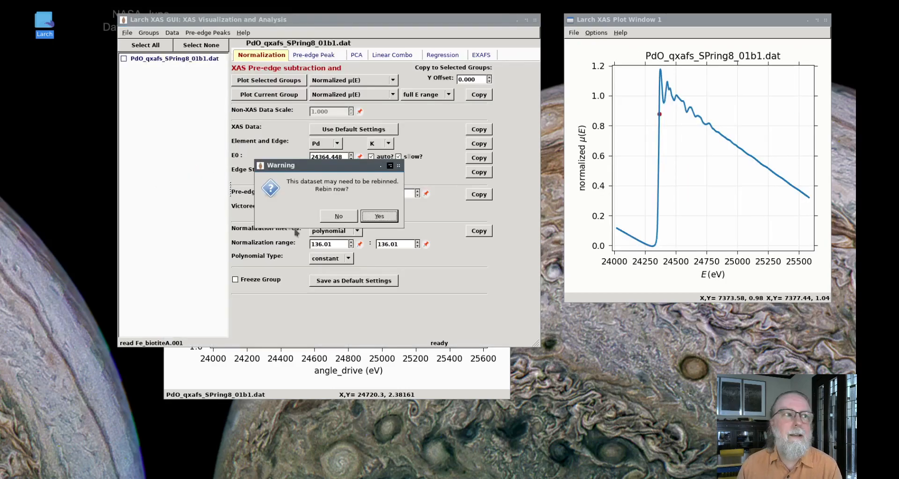
left_click(386, 217)
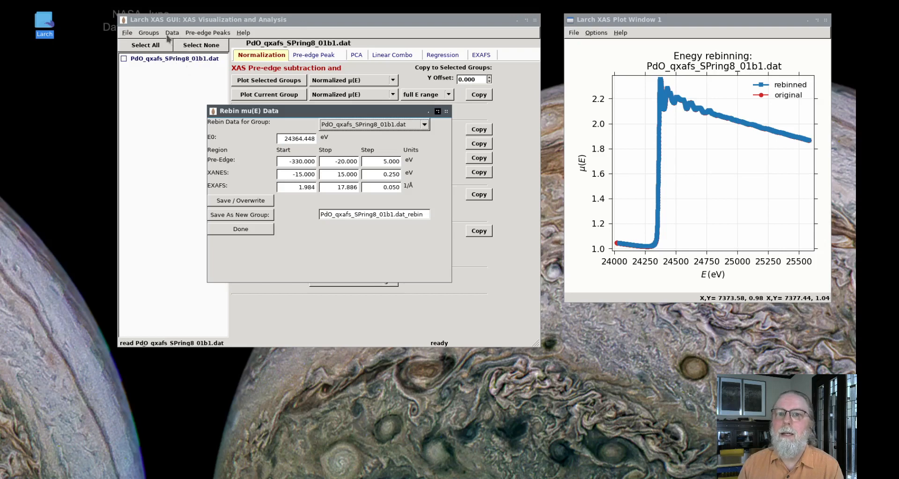
left_click_drag(284, 121, 378, 227)
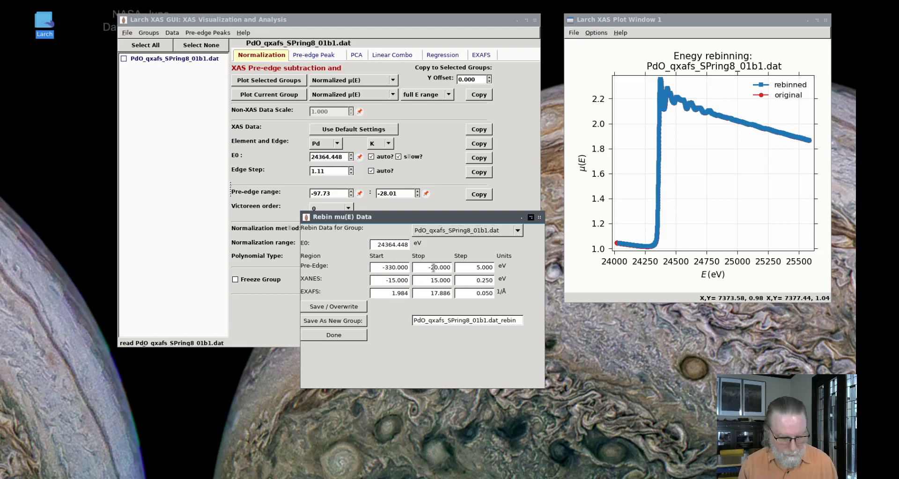
Set the rebin pre-edge region to stop at -40 eV with a step of 2 eV
key("Tab")
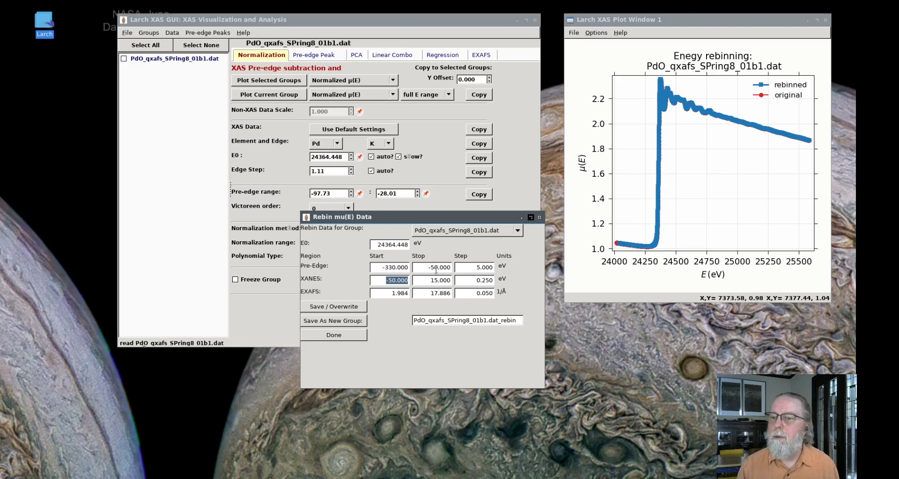
left_click(436, 268)
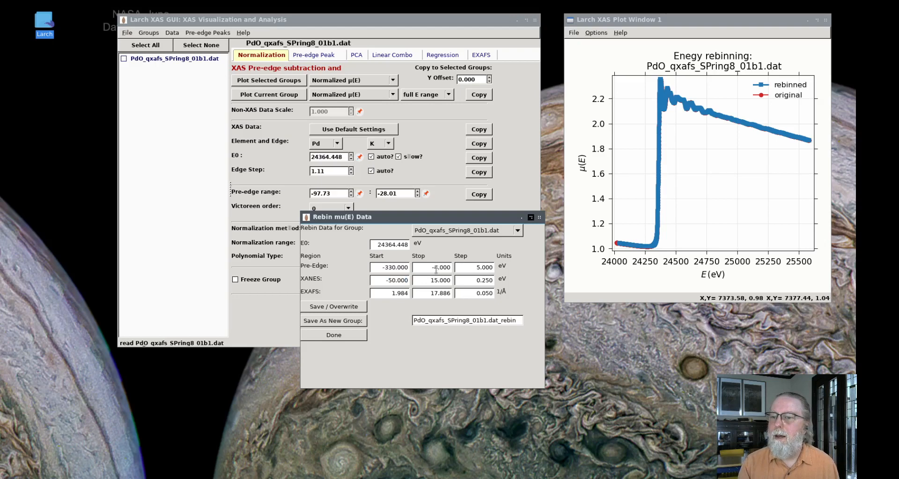
type("4")
key("Tab")
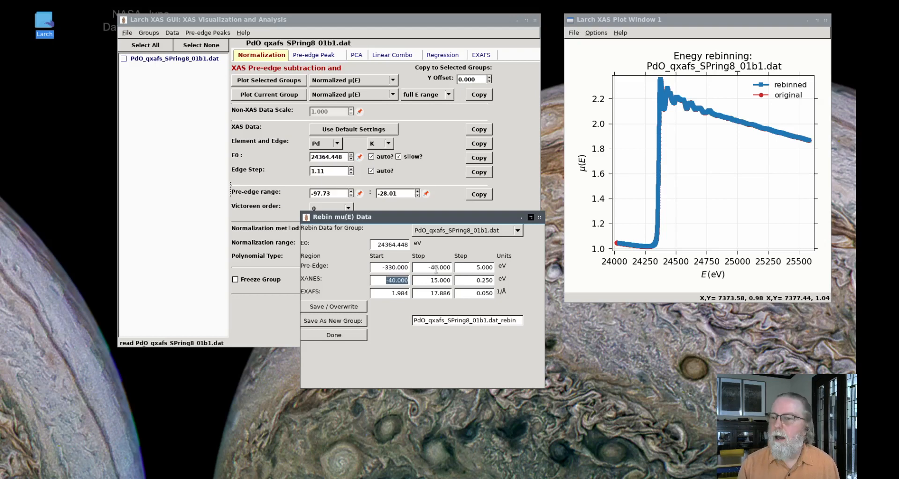
left_click(482, 268)
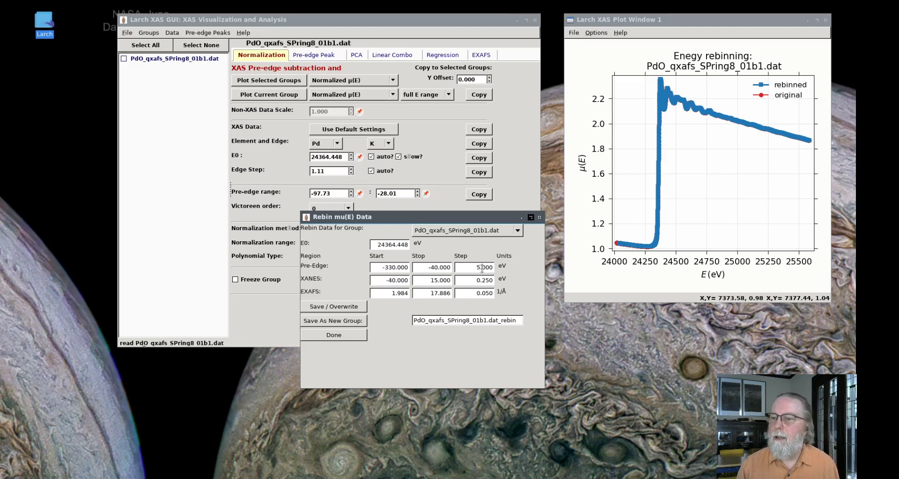
type("2.")
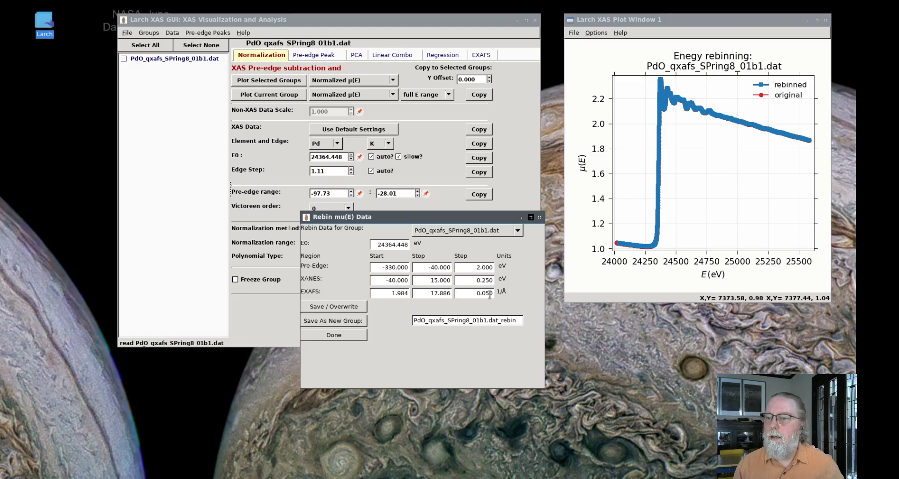
Save the rebinned data as the new group PdO_qxafs_SPring8_01b1.dat_rebin, close the rebin dialog and select that group
left_click(336, 322)
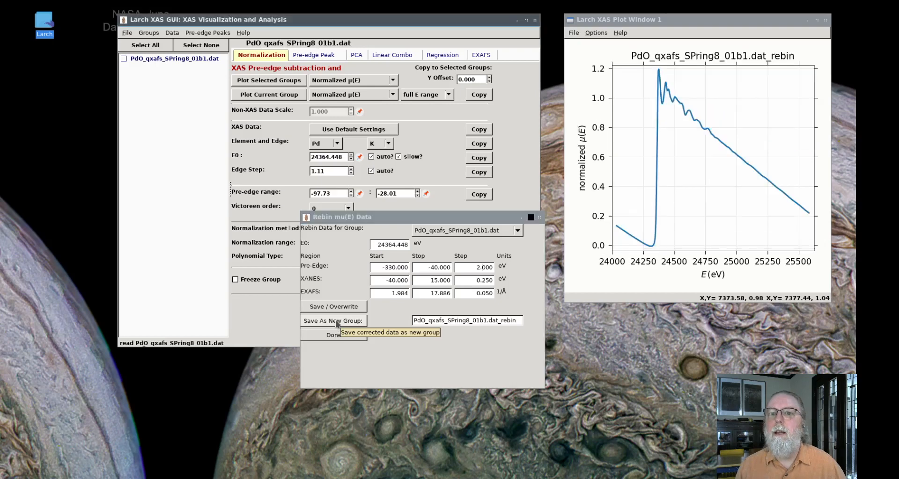
left_click(338, 336)
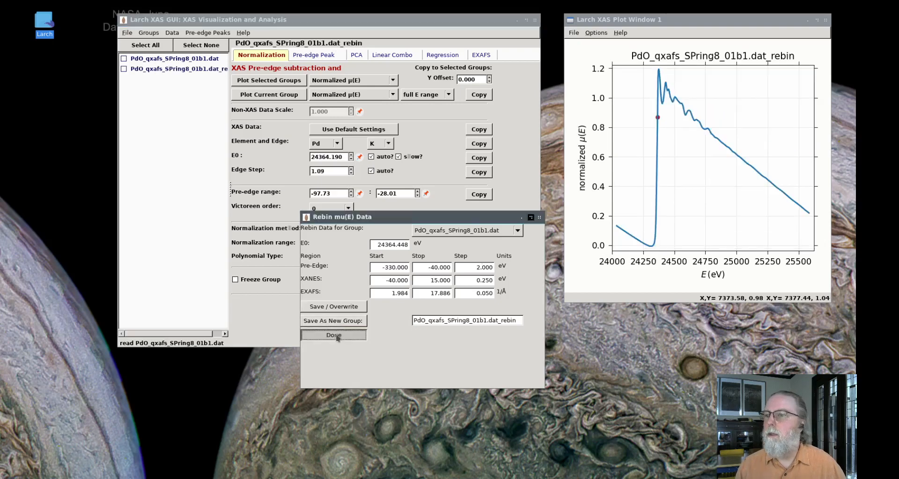
left_click(163, 73)
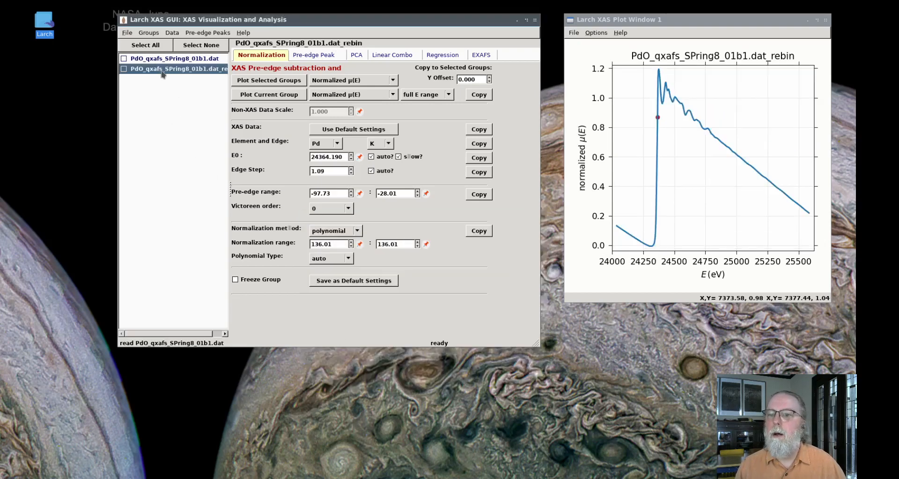
Set the pre-edge range to -314.73 through -106.82 using energies picked on the plot, and replot the current group
left_click(618, 228)
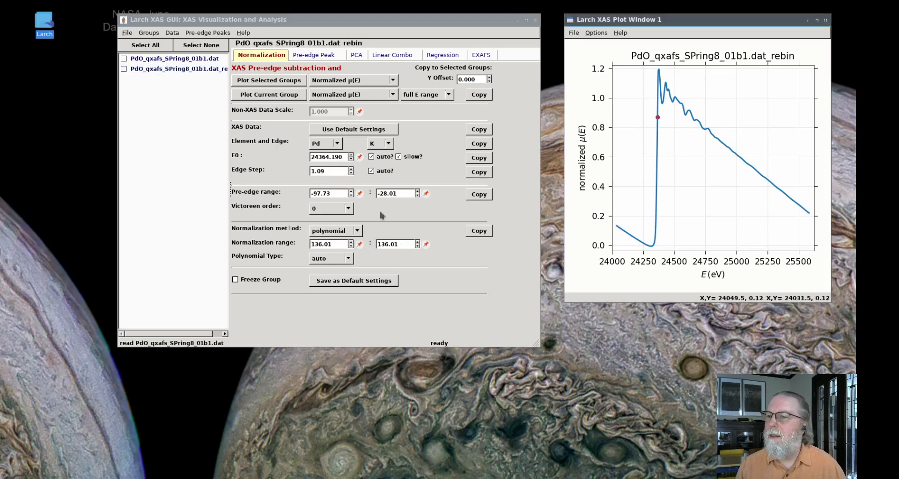
left_click(360, 193)
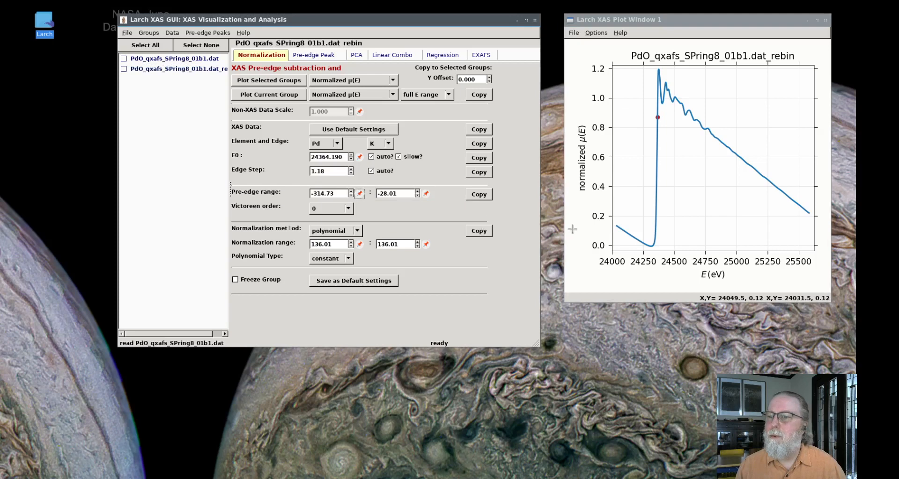
left_click(644, 246)
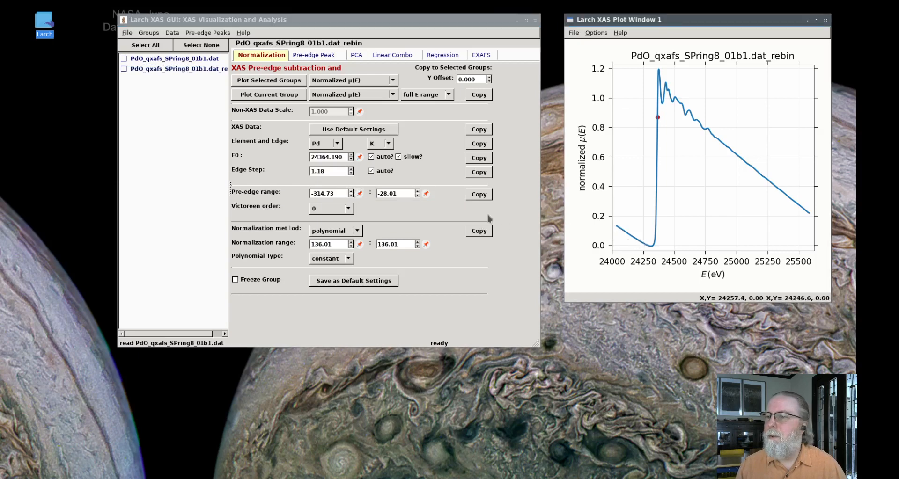
left_click(426, 194)
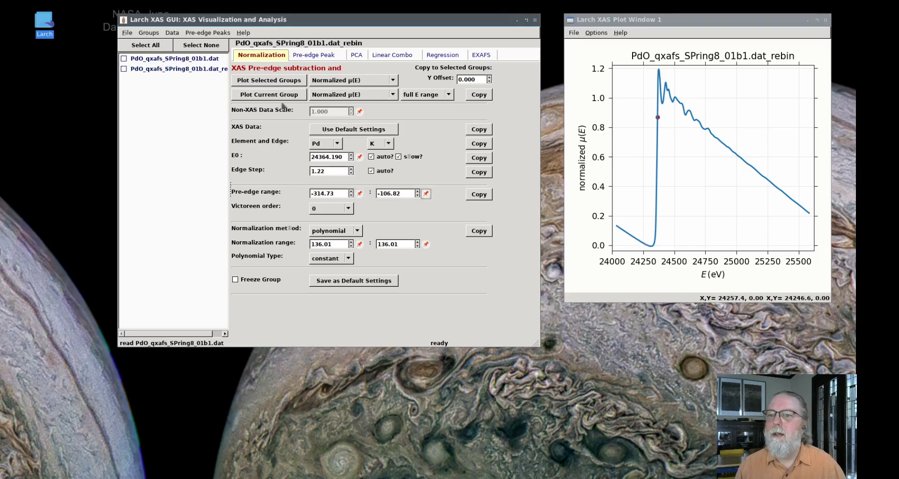
left_click(200, 70)
left_click(283, 95)
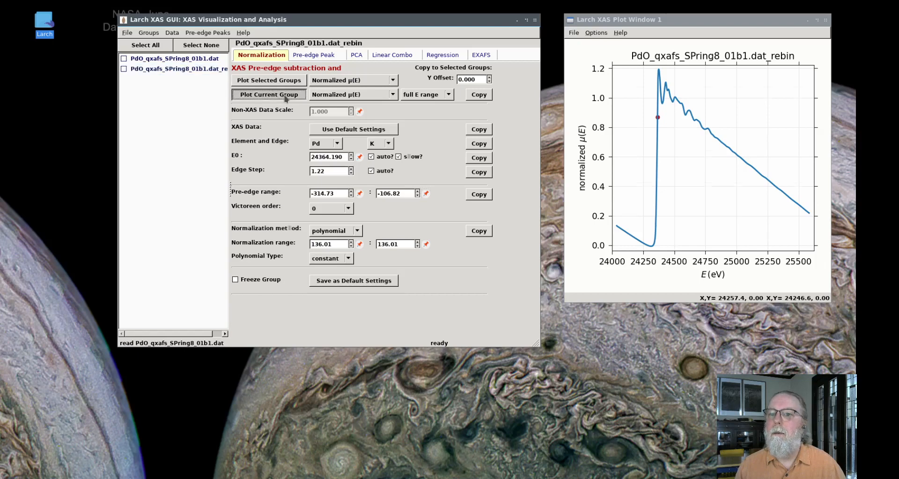
Plot the current group as μ(E) + Pre-/Post-edge and set the normalization polynomial type to quadratic
left_click(617, 245)
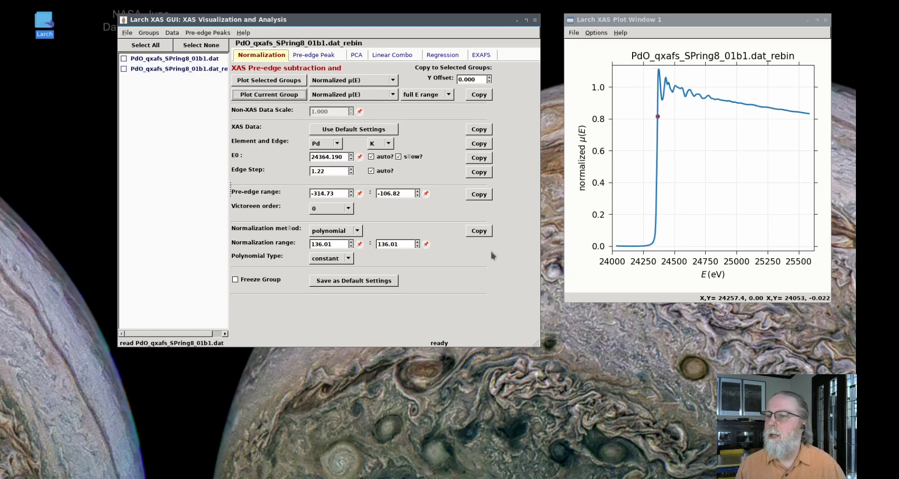
left_click(334, 95)
left_click(342, 107)
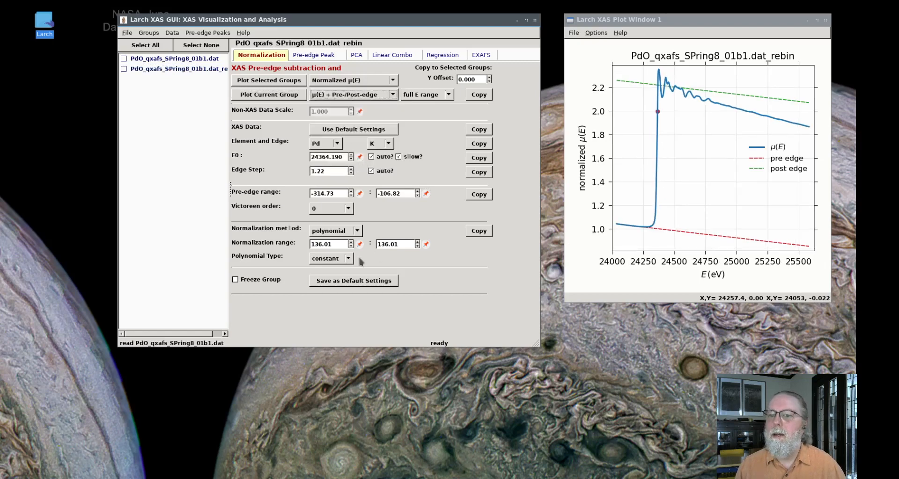
left_click(331, 258)
left_click(338, 280)
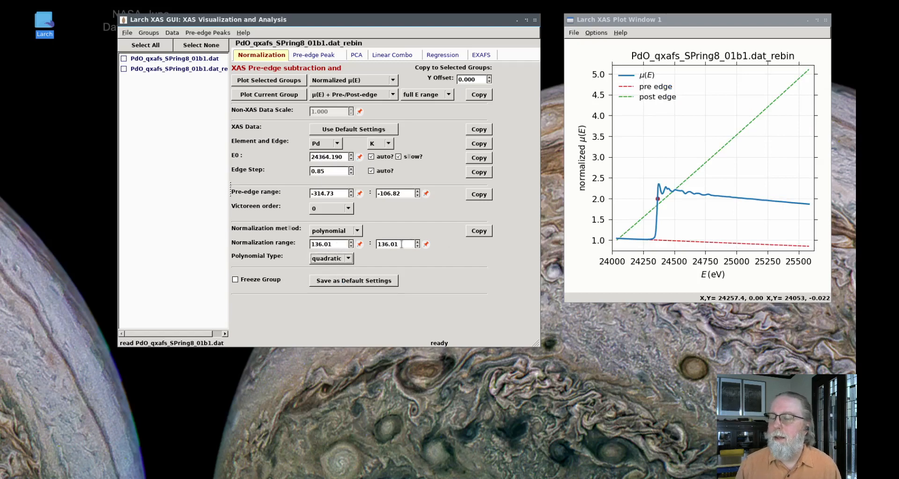
Set the normalization range to 136.01 through 1215.95 using energies picked on the plot, with a quadratic polynomial
left_click(678, 194)
left_click(359, 245)
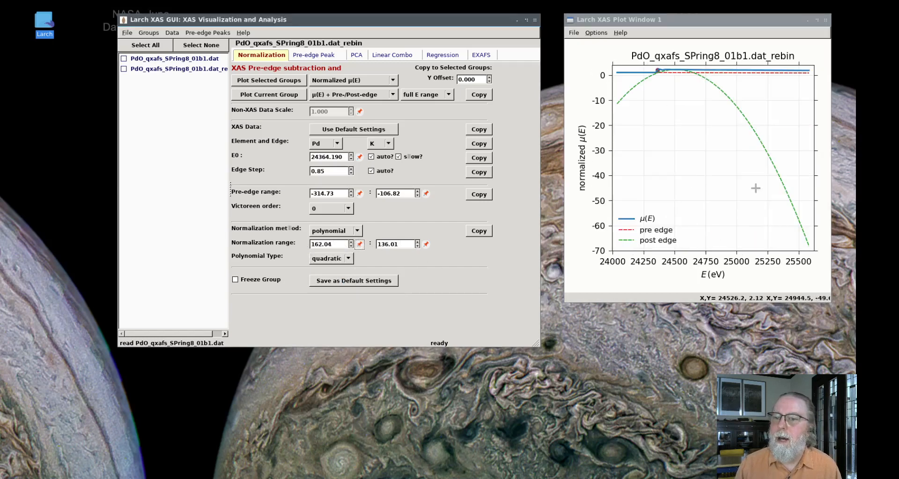
left_click(426, 244)
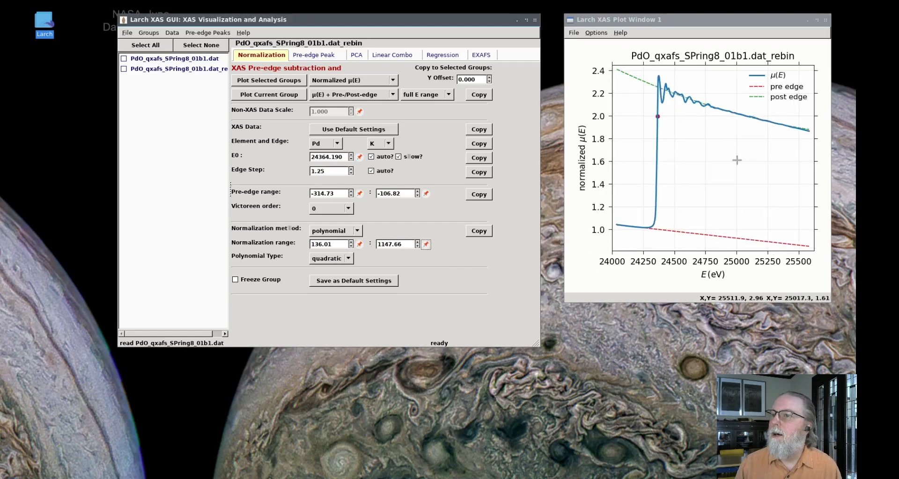
left_click(808, 130)
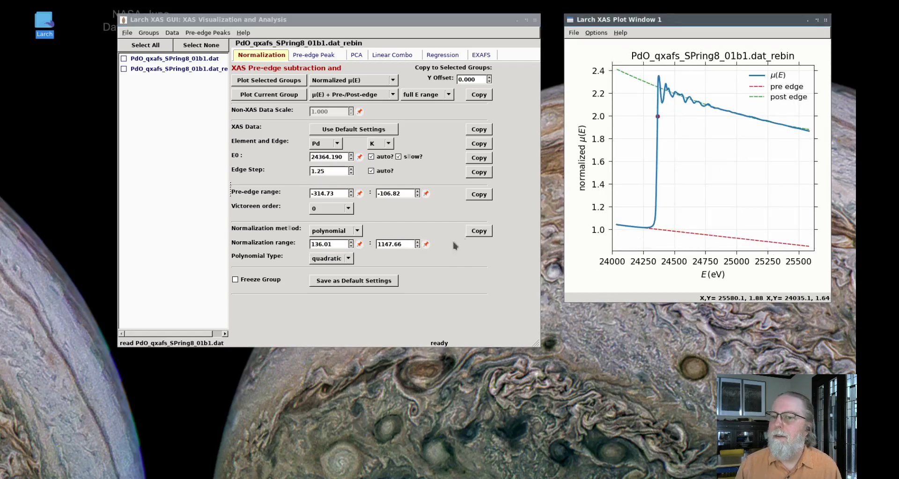
left_click(425, 244)
left_click(337, 261)
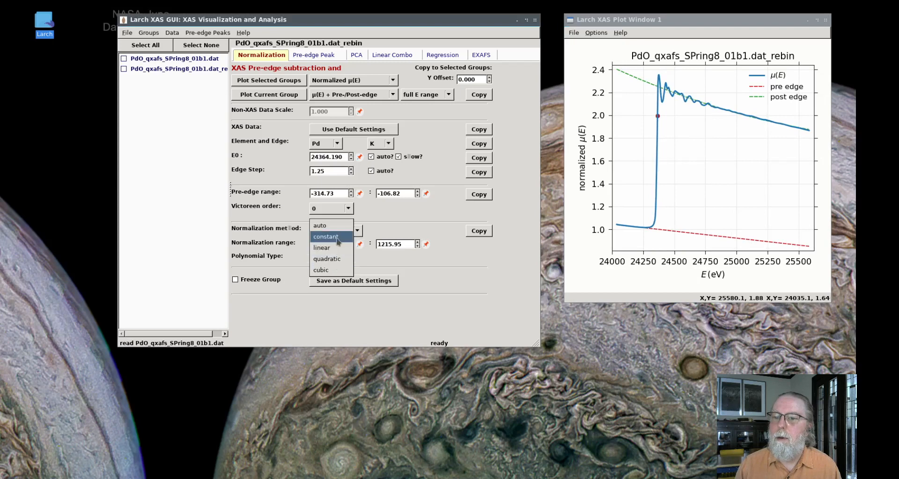
left_click(337, 261)
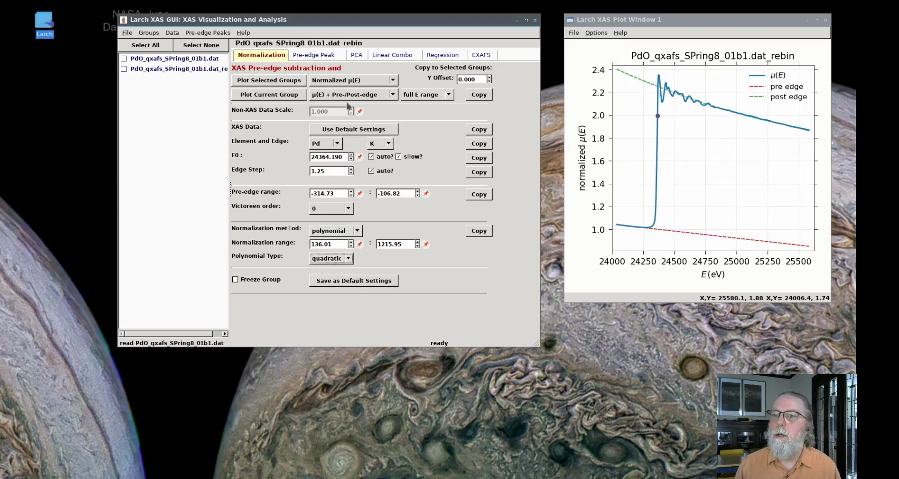
Plot the current group as Normalized μ(E) and enlarge the edge region from about 24218 to 24865 eV
left_click(346, 80)
left_click(344, 85)
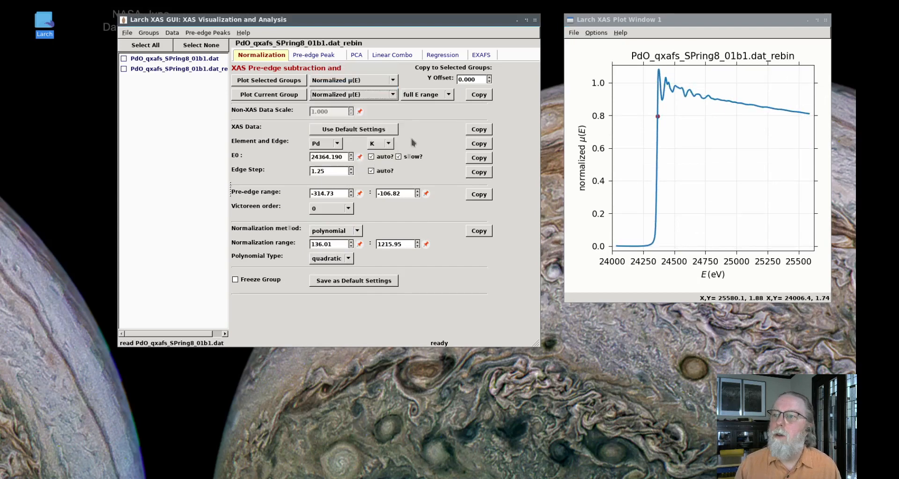
left_click_drag(640, 249, 721, 60)
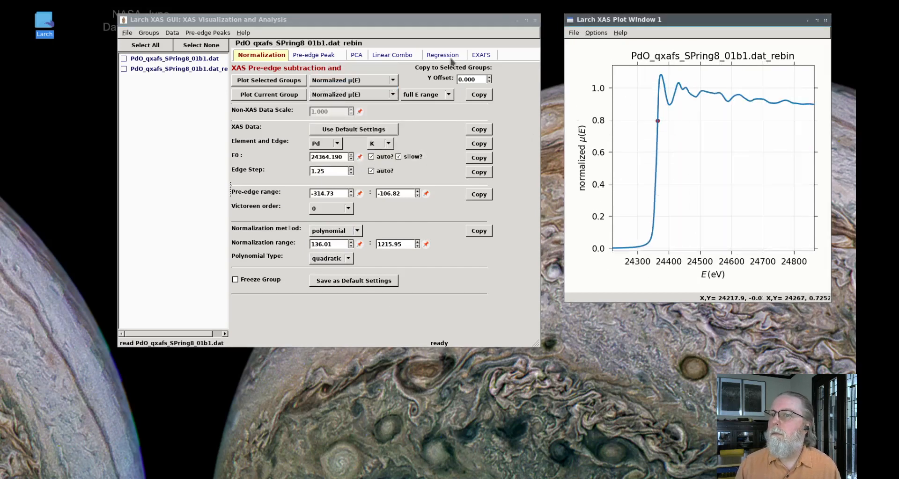
Switch to the EXAFS analysis and plot χ(k) for the rebinned group with a k weight of 2
left_click(481, 55)
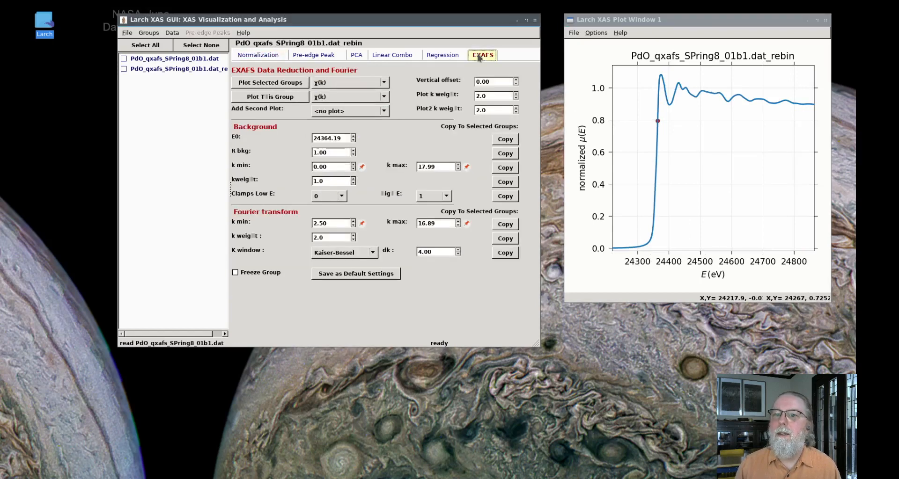
left_click(279, 86)
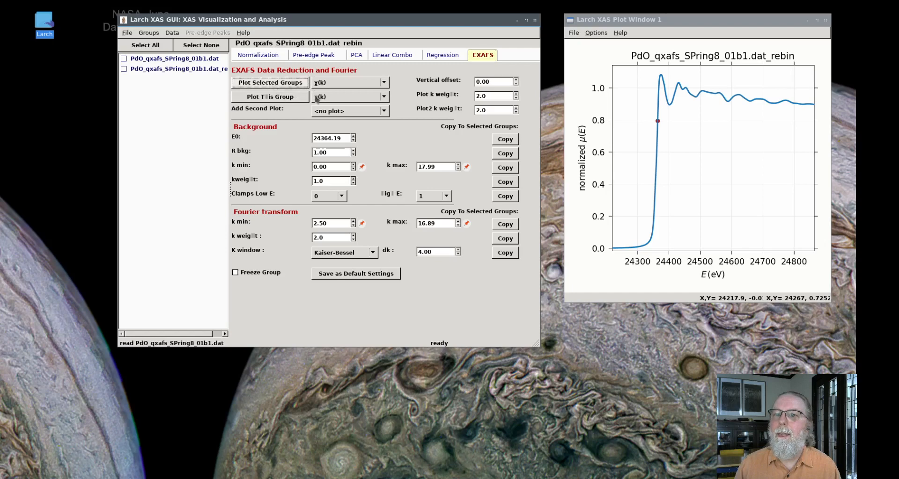
left_click(288, 98)
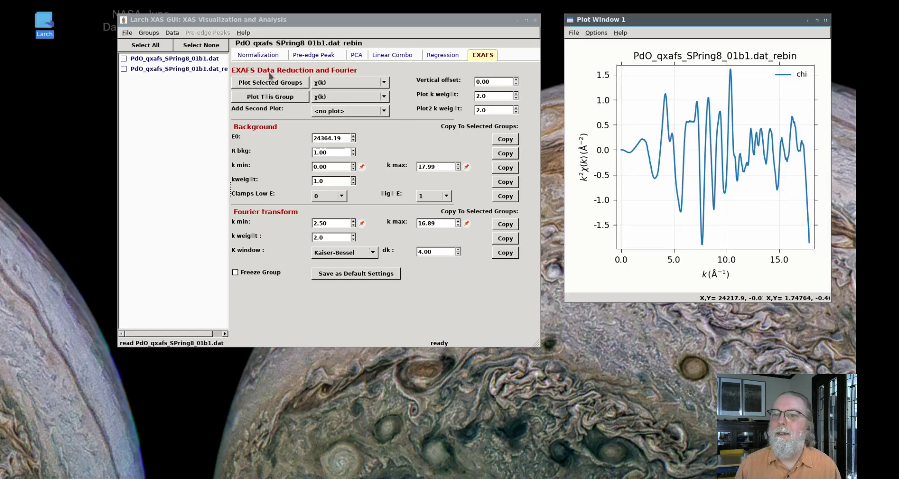
Return to the normalization view, select all groups and remove them from the session
left_click(259, 57)
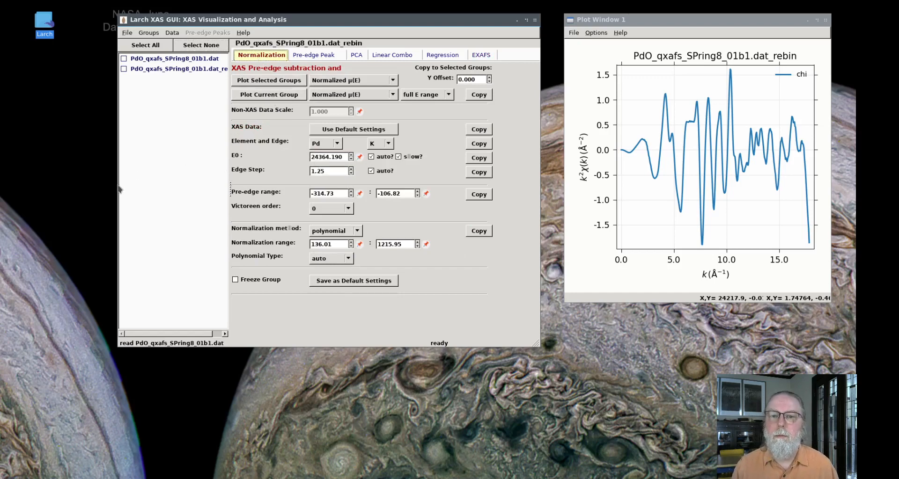
left_click(149, 34)
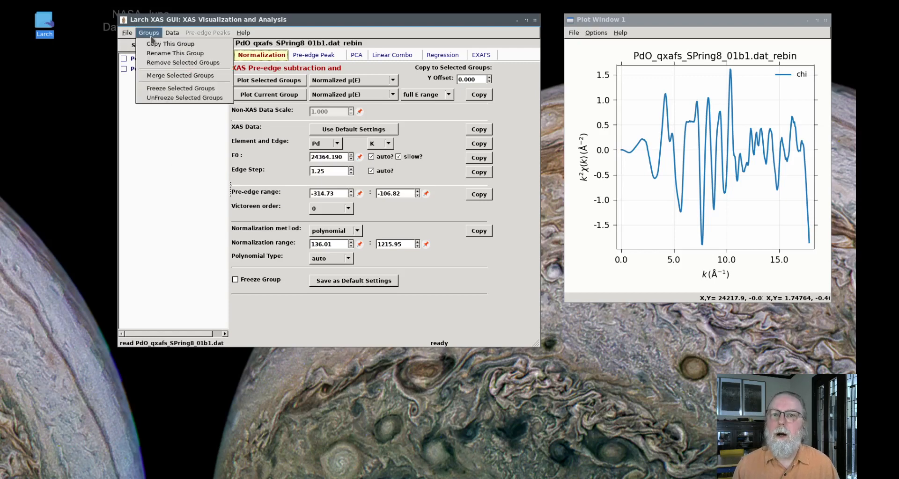
left_click(129, 46)
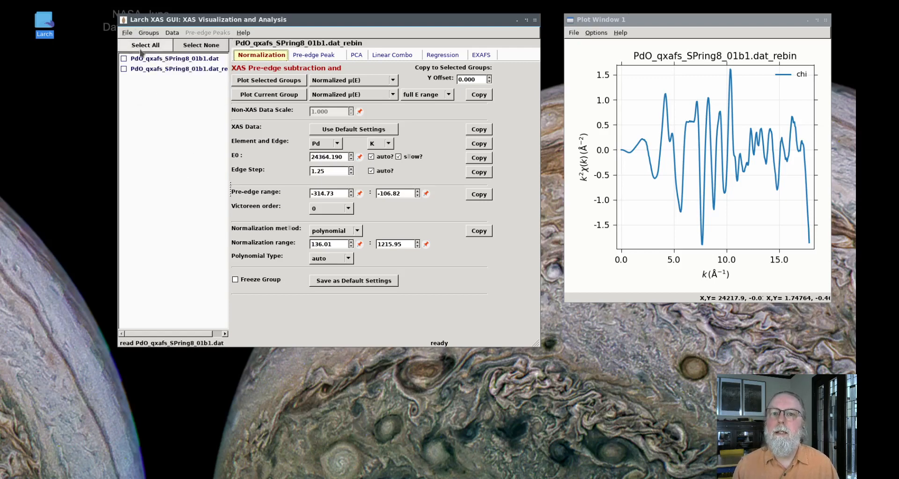
left_click(141, 46)
left_click(149, 32)
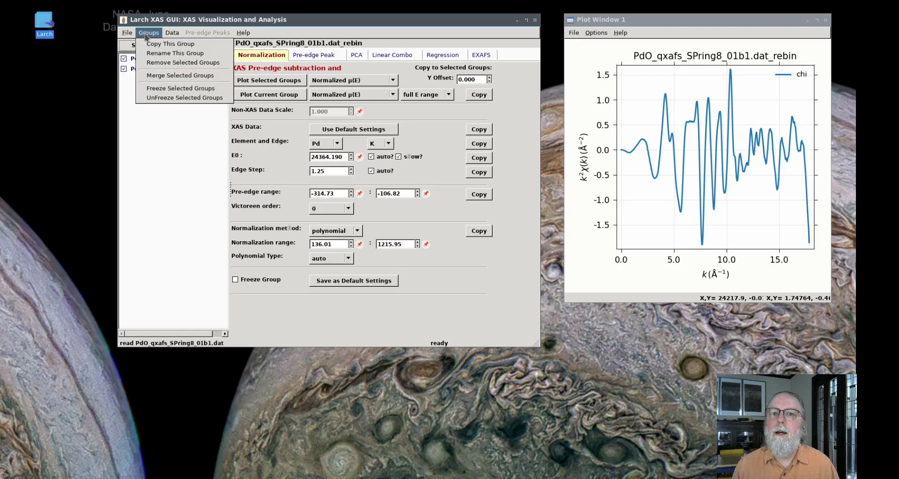
left_click(150, 67)
left_click(304, 179)
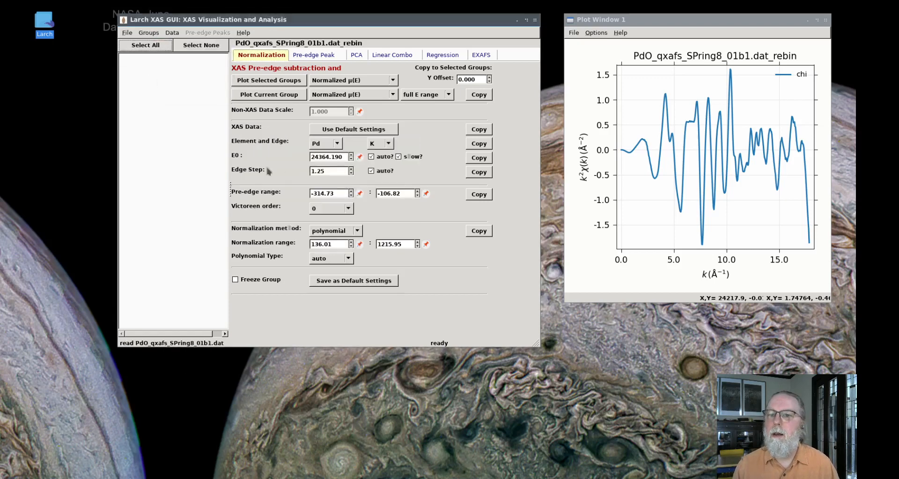
Open the data file FeXANES_silicate.001 from the Normalization folder
left_click(127, 32)
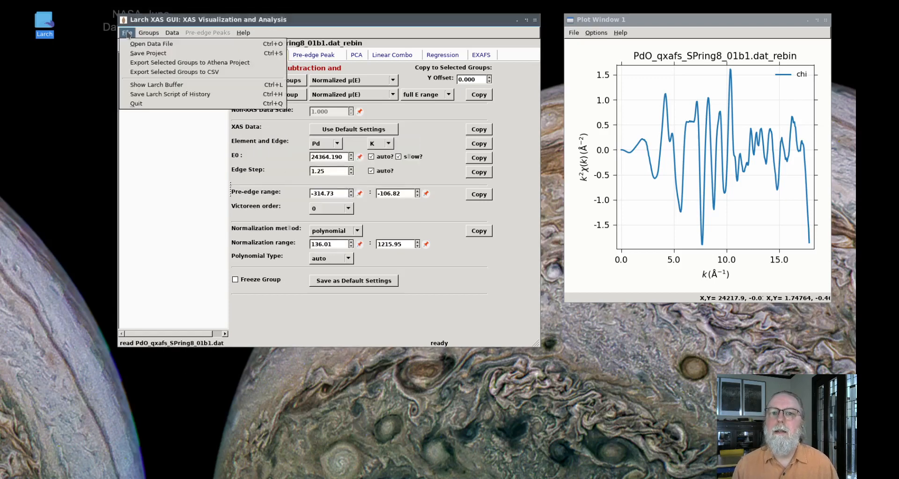
left_click(153, 46)
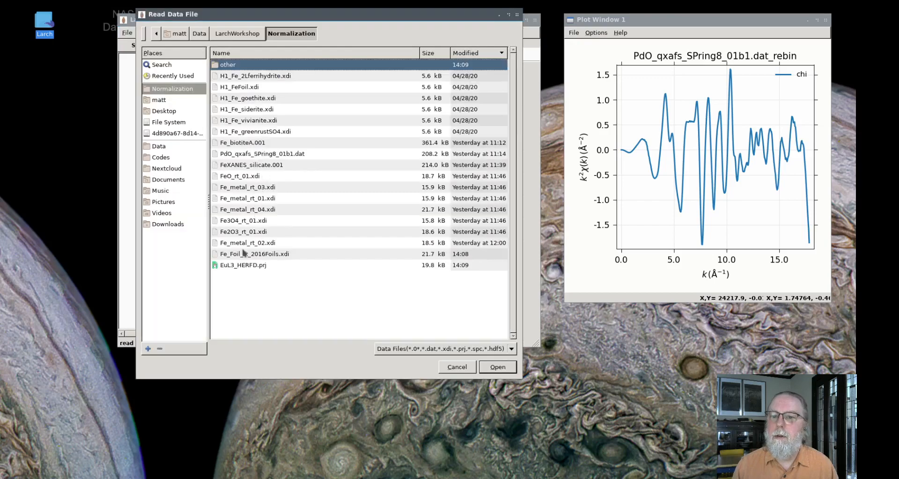
left_click(256, 169)
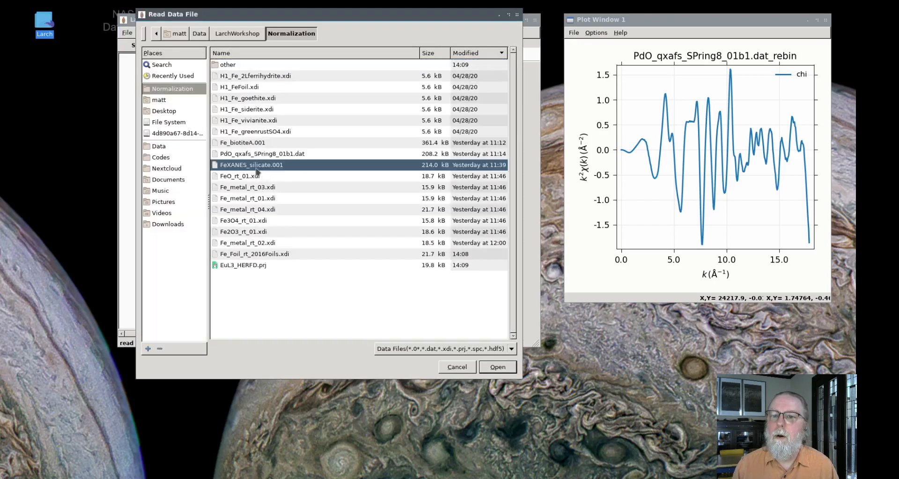
left_click(497, 368)
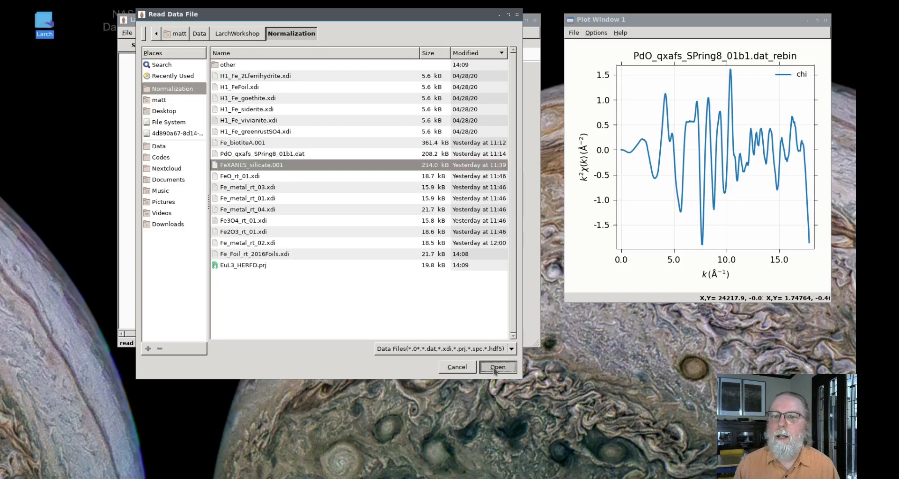
left_click(496, 368)
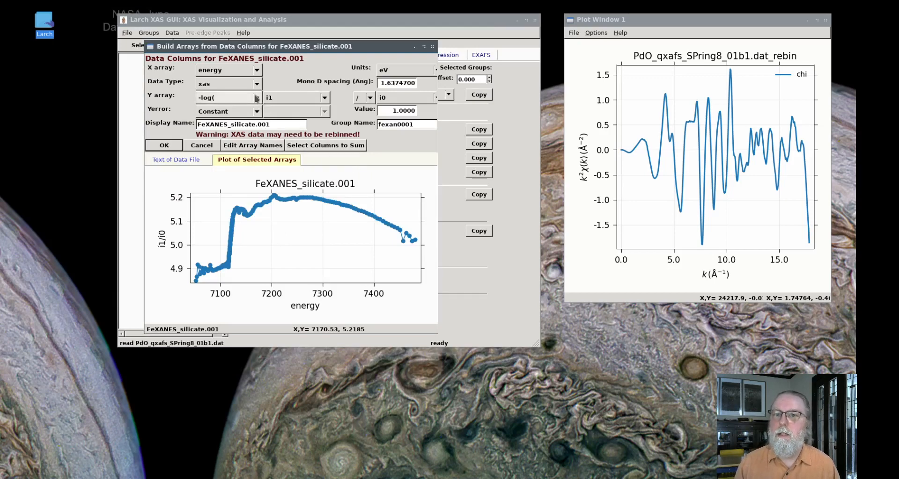
Build the Y array as sum_fe_ka divided by i0 without a logarithm and import FeXANES_silicate.001
left_click(225, 97)
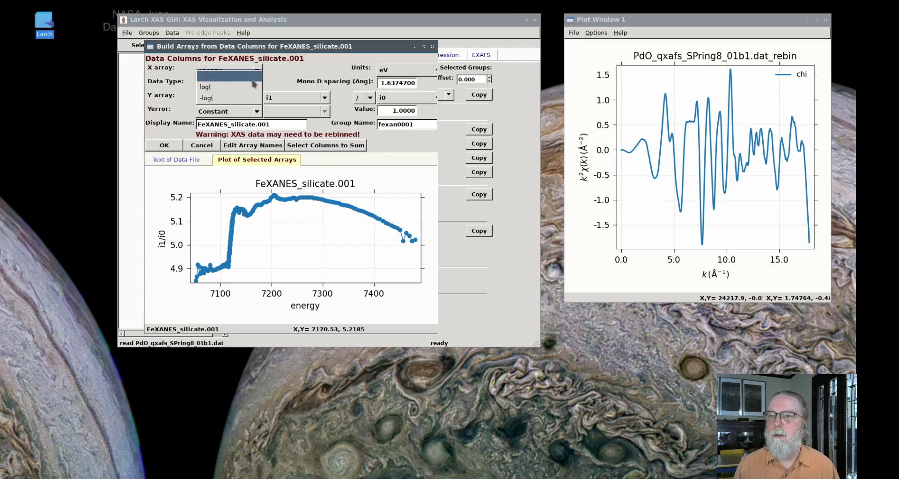
left_click(227, 76)
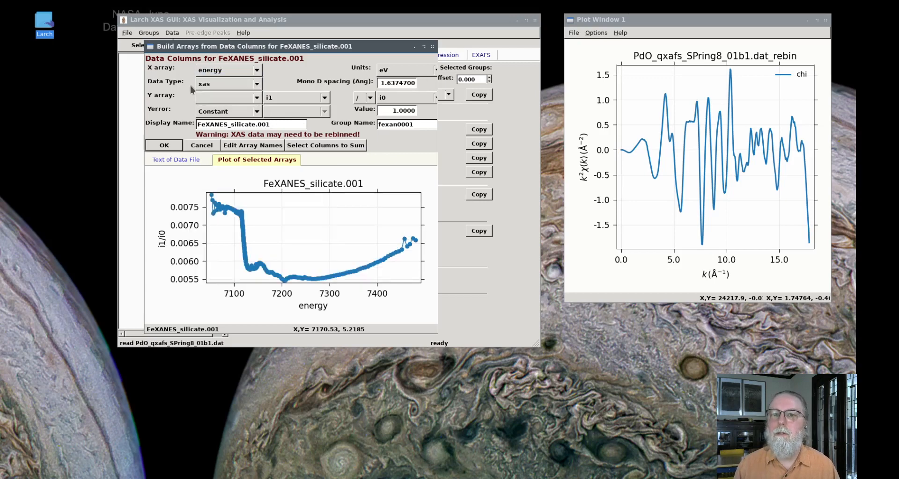
left_click(304, 100)
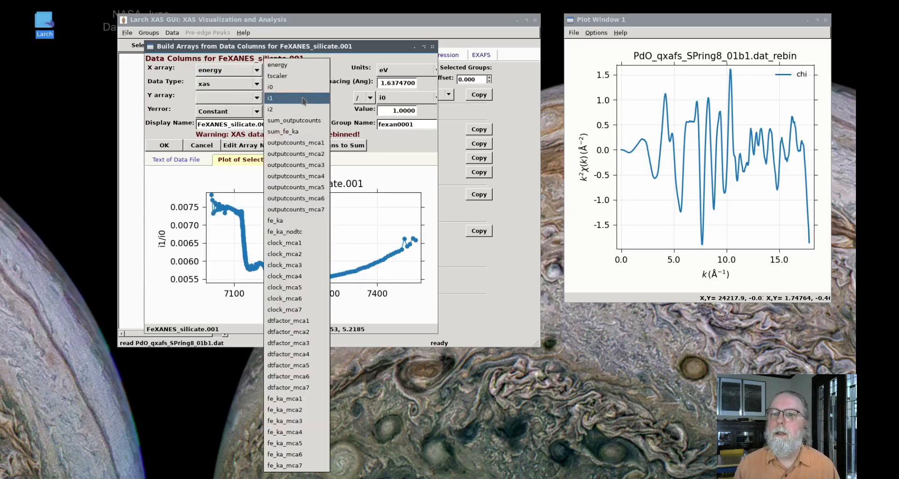
left_click(286, 132)
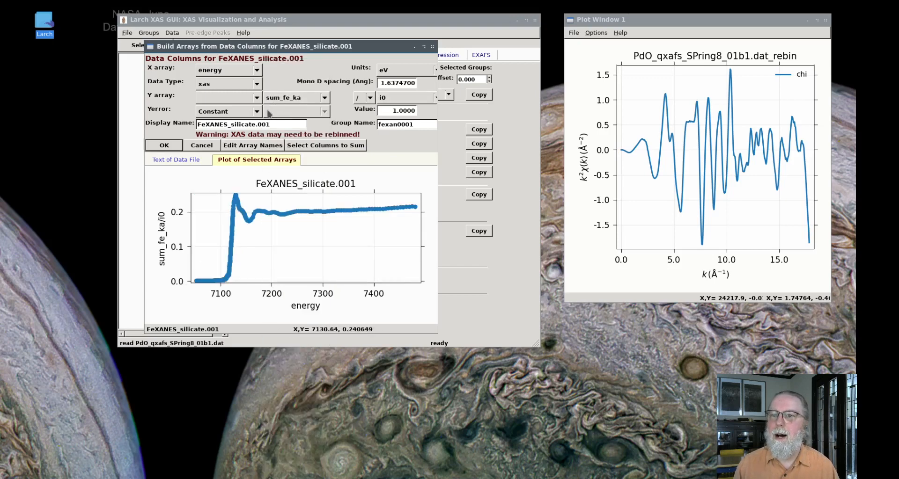
left_click(164, 146)
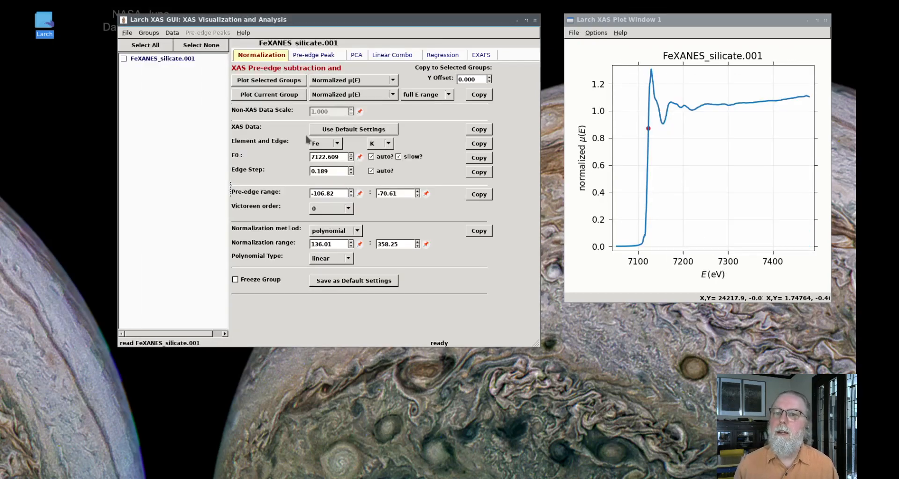
Plot the FeXANES_silicate.001 group as Normalized μ(E) and enlarge the edge region from about 7091 to 7275 eV
left_click(182, 63)
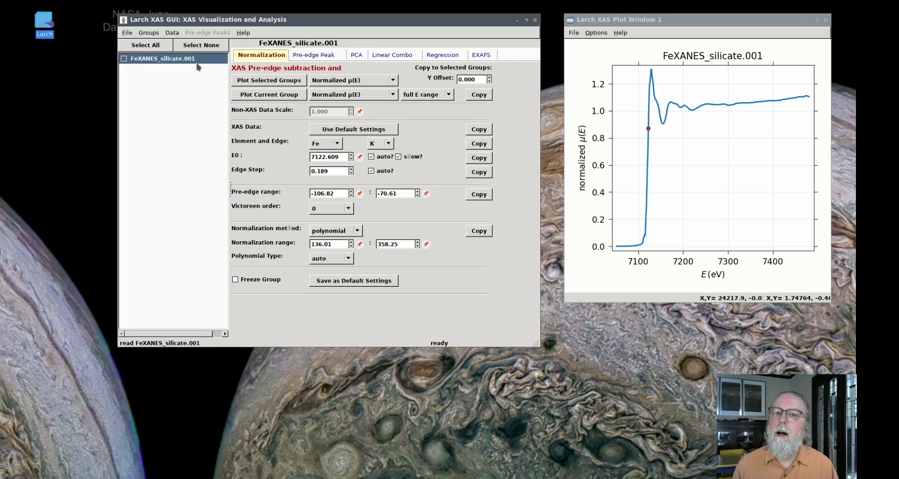
left_click(271, 95)
left_click_drag(624, 251, 749, 55)
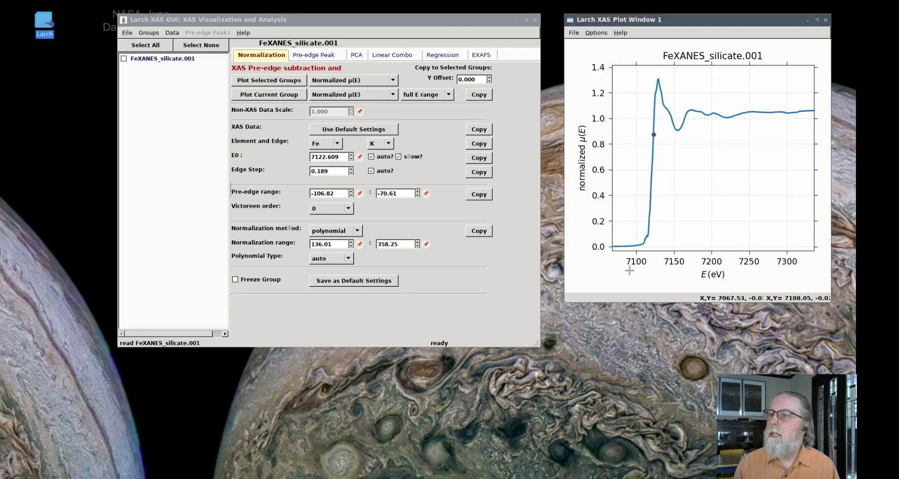
left_click_drag(629, 253, 751, 109)
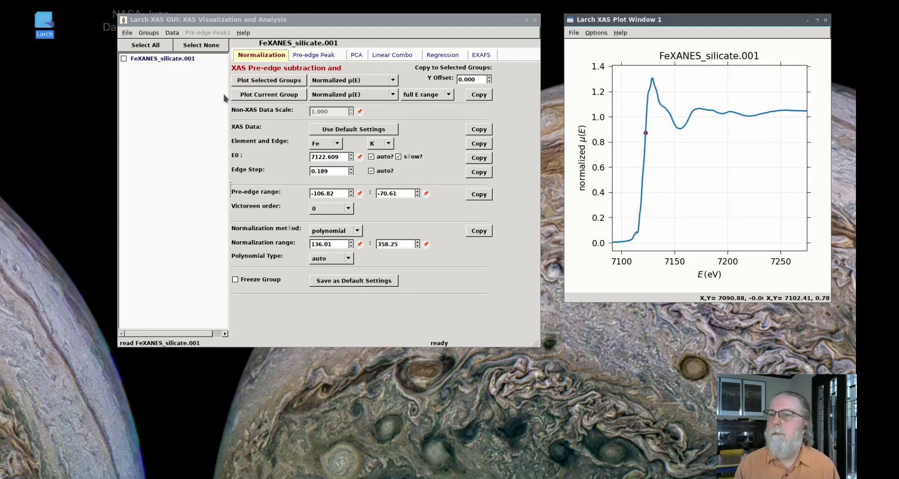
Run an over-absorption correction on FeXANES_silicate.001 with the material formula Fe2SiO4
left_click(160, 59)
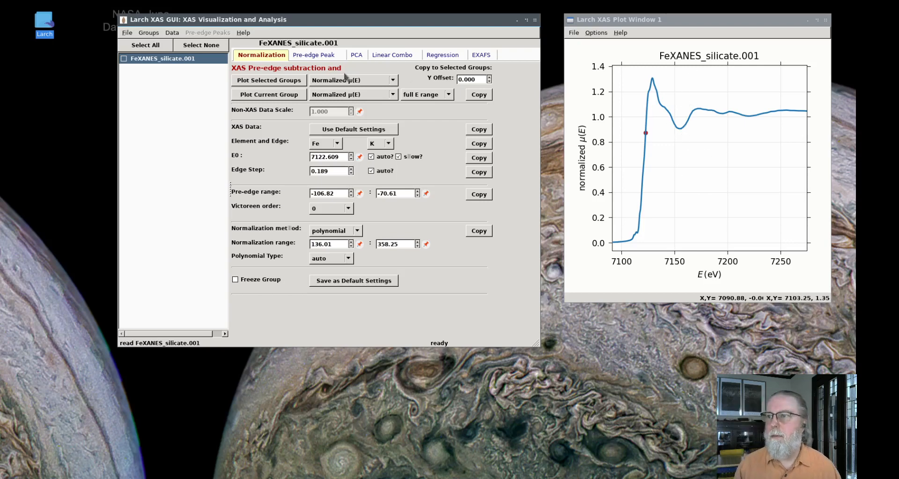
left_click(172, 33)
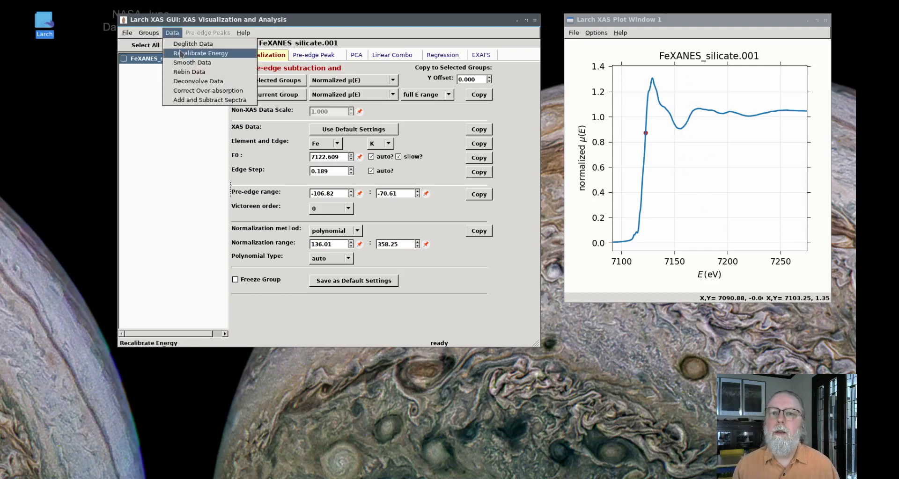
left_click(195, 96)
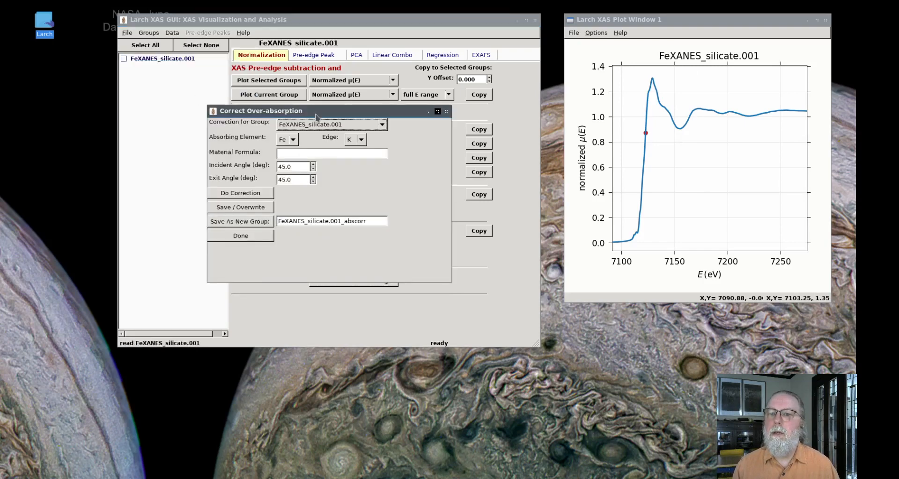
left_click_drag(315, 117, 447, 272)
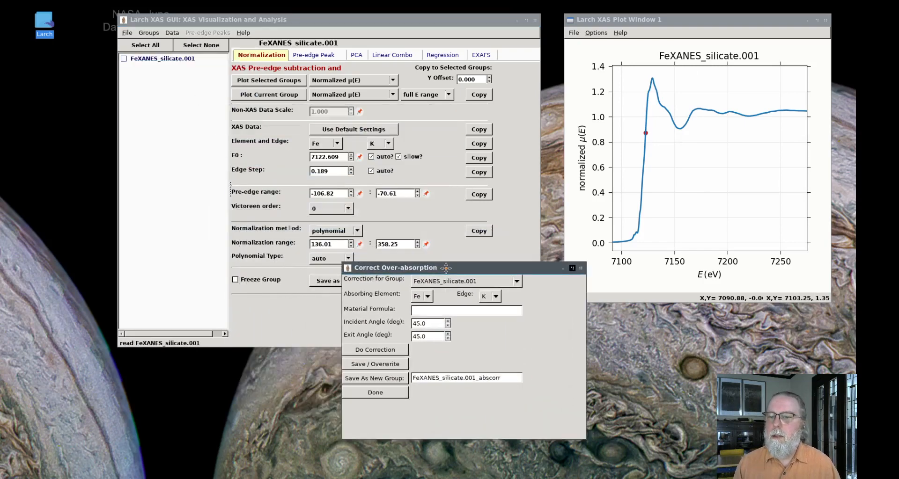
left_click(428, 311)
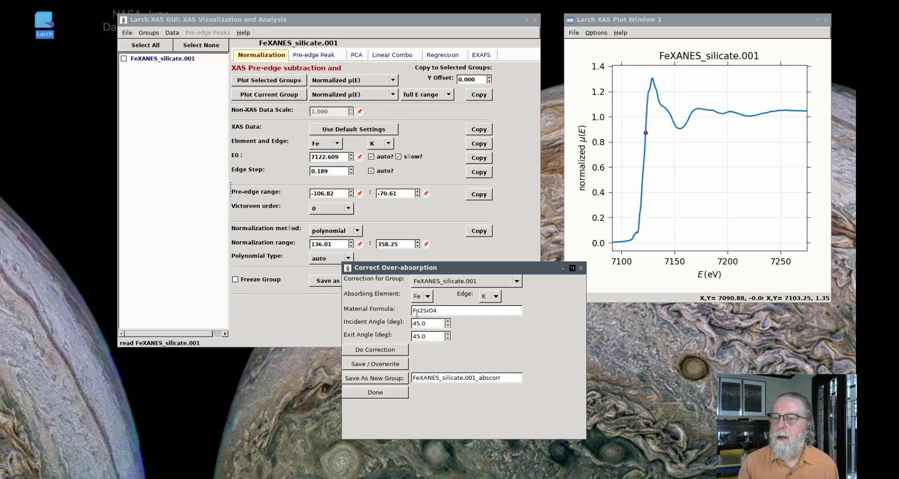
left_click(372, 350)
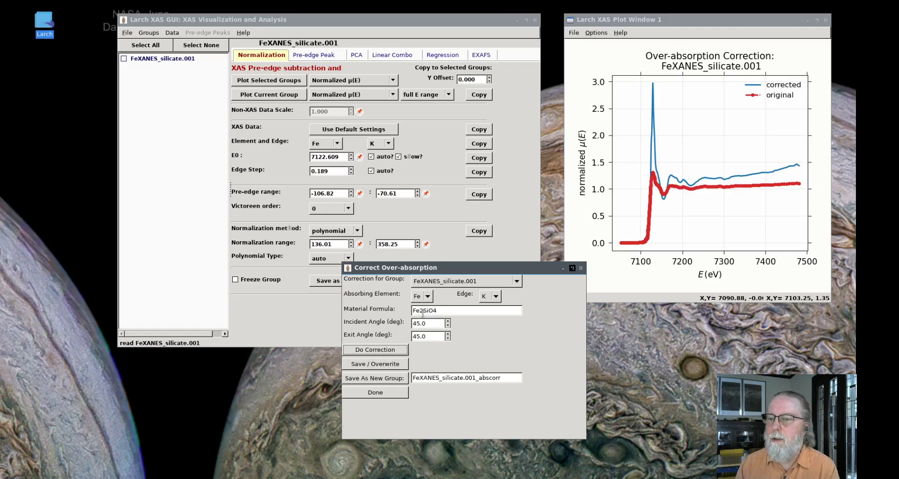
Rerun the over-absorption correction with the formula Fe0.5SiO4 and enlarge the edge region from about 7087 to 7225 eV
left_click(423, 311)
key("BackSpace")
type("0")
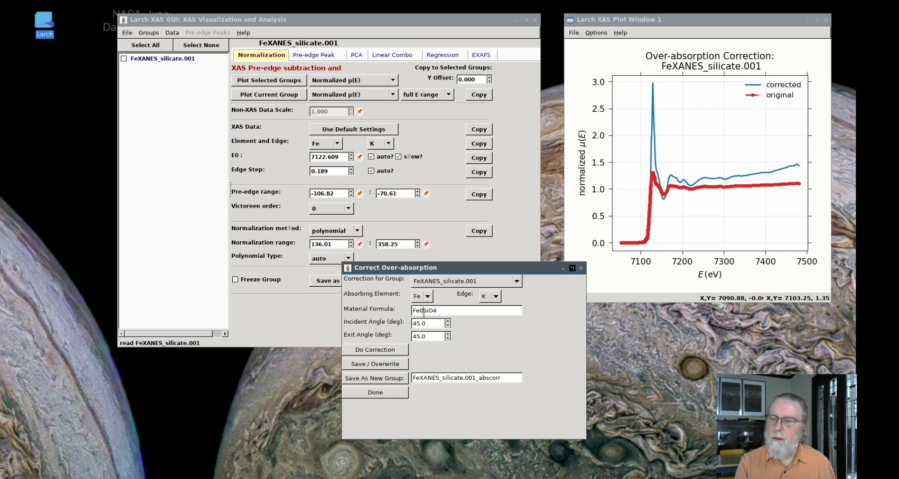
type(".5")
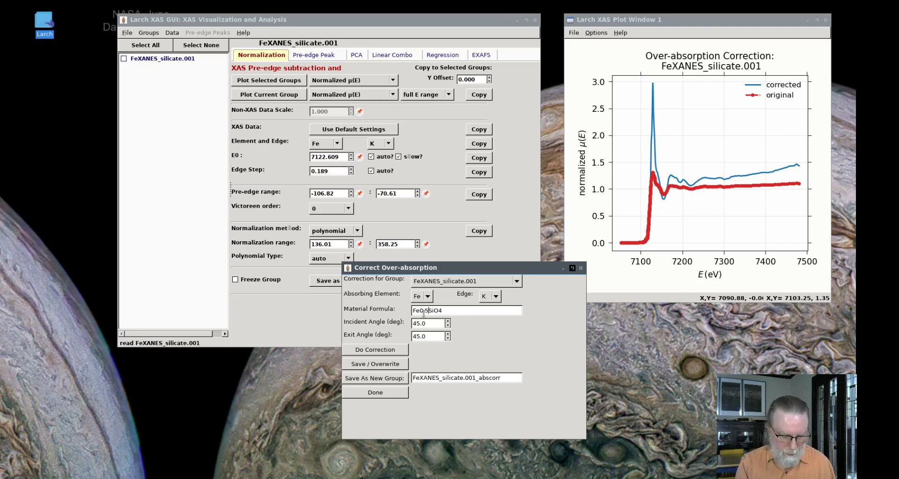
left_click(395, 350)
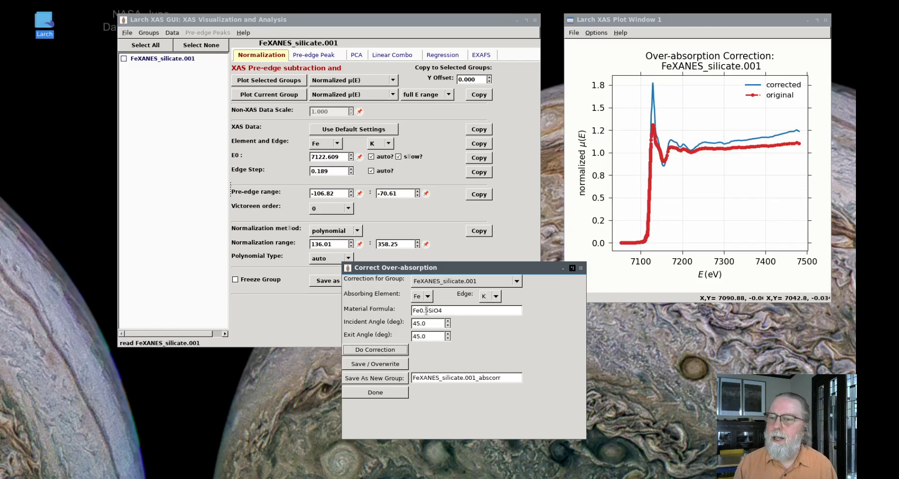
left_click(426, 311)
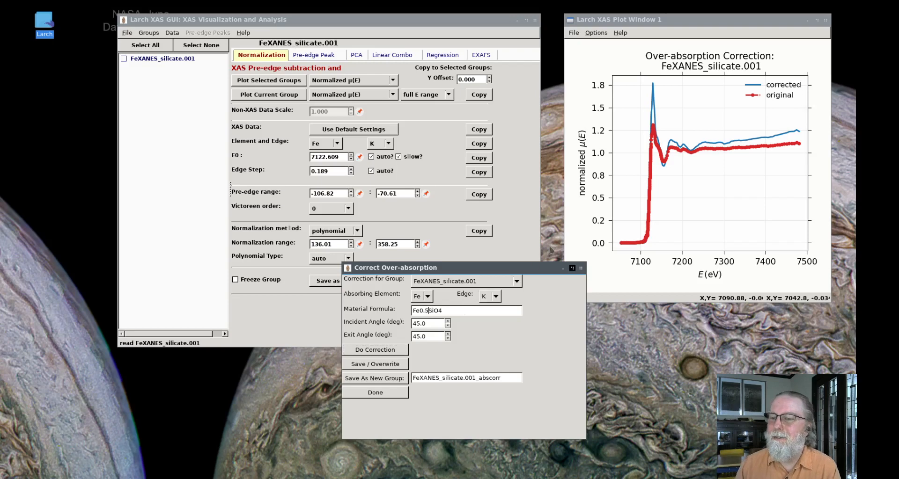
left_click_drag(629, 250, 721, 73)
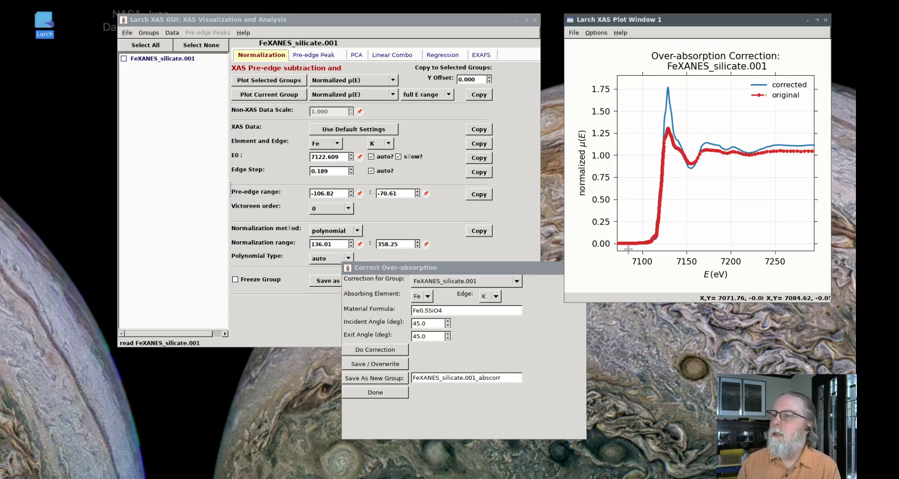
left_click_drag(628, 250, 753, 71)
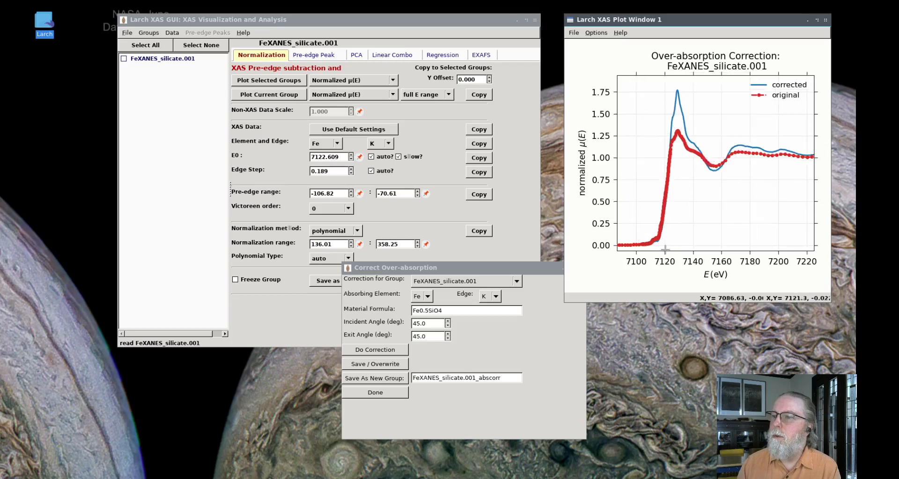
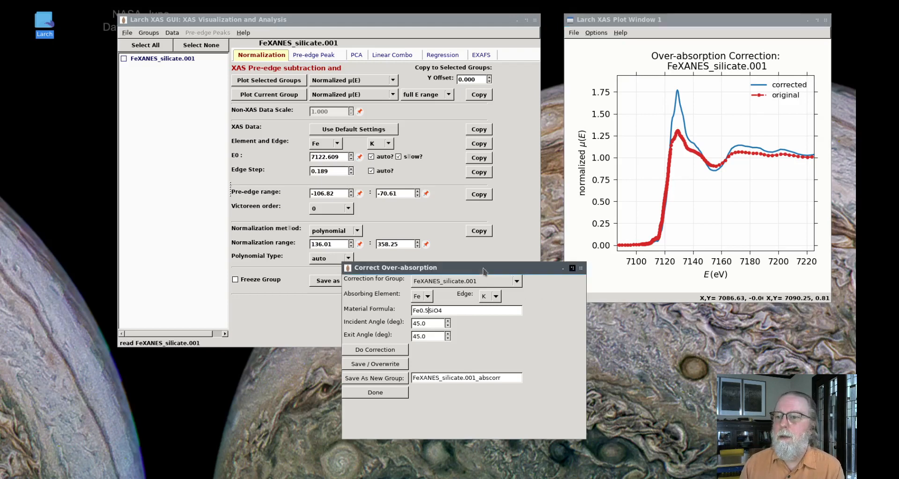
Rerun the correction with the formula Fe0.1SiO4 and enlarge the edge region from about 7068 to 7240 eV
left_click_drag(481, 267, 451, 278)
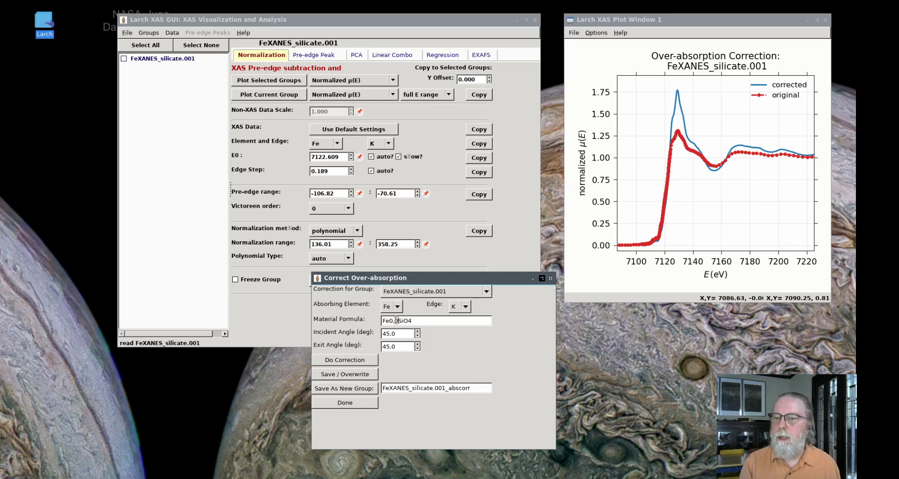
type("4")
key("BackSpace")
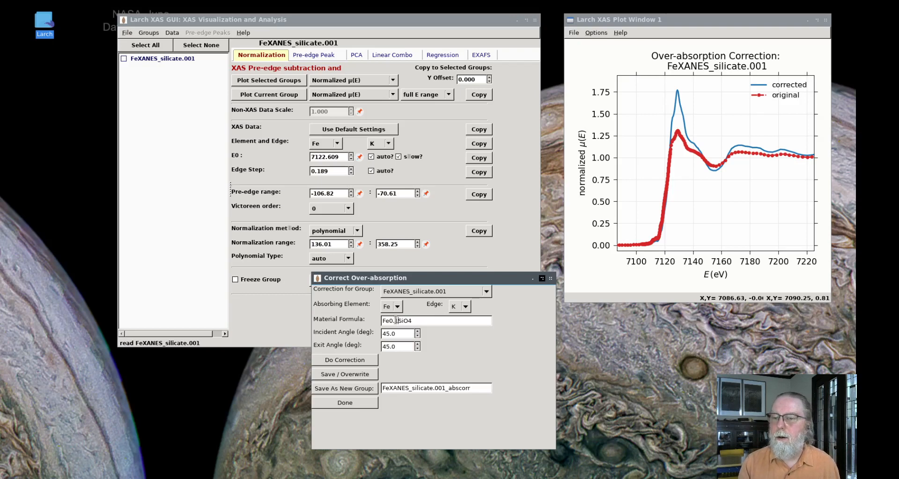
left_click(357, 361)
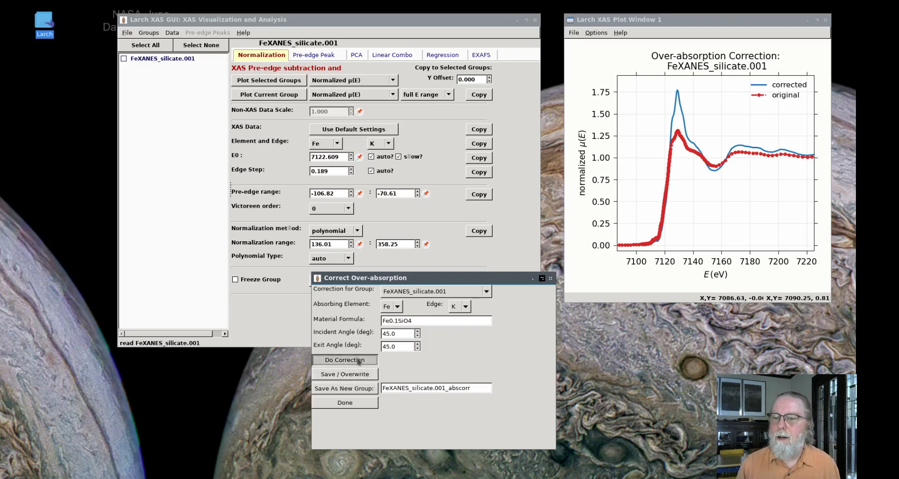
left_click_drag(632, 251, 702, 75)
Change the material formula to Fe1SiO4 and rerun the over-absorption correction
left_click(394, 322)
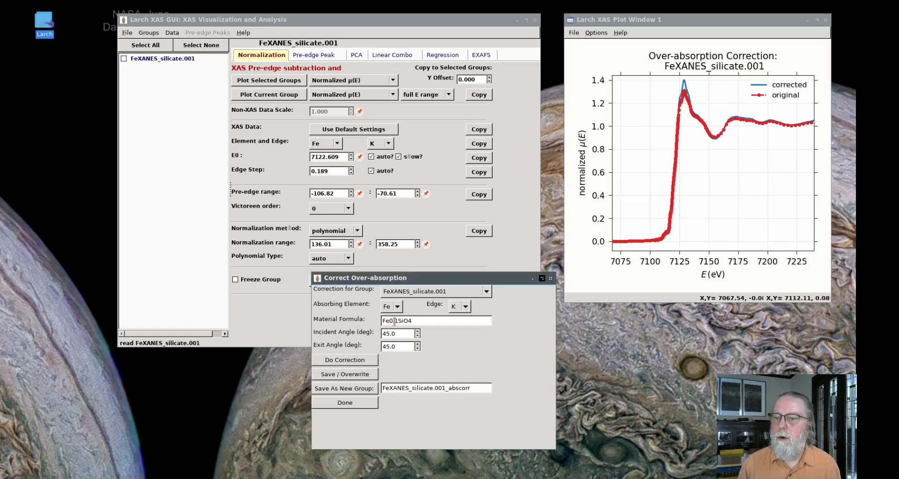
key("BackSpace")
key("BackSpace")
type("1")
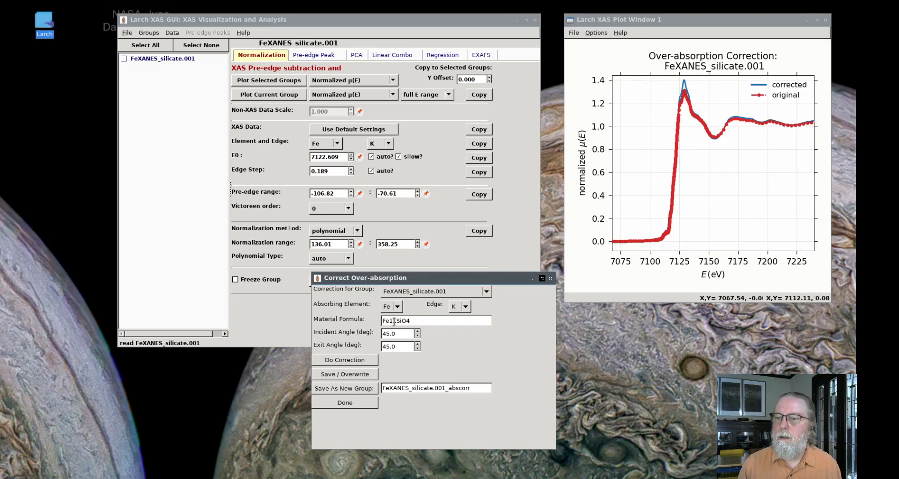
key("BackSpace")
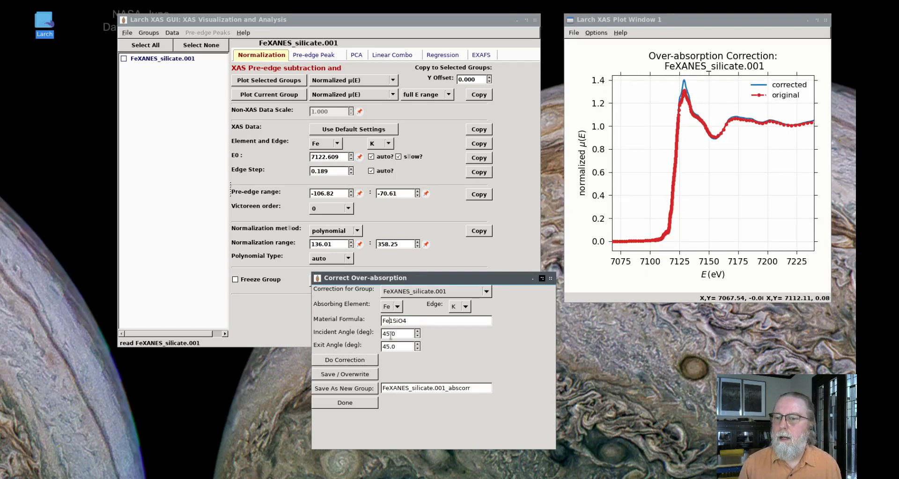
left_click(361, 364)
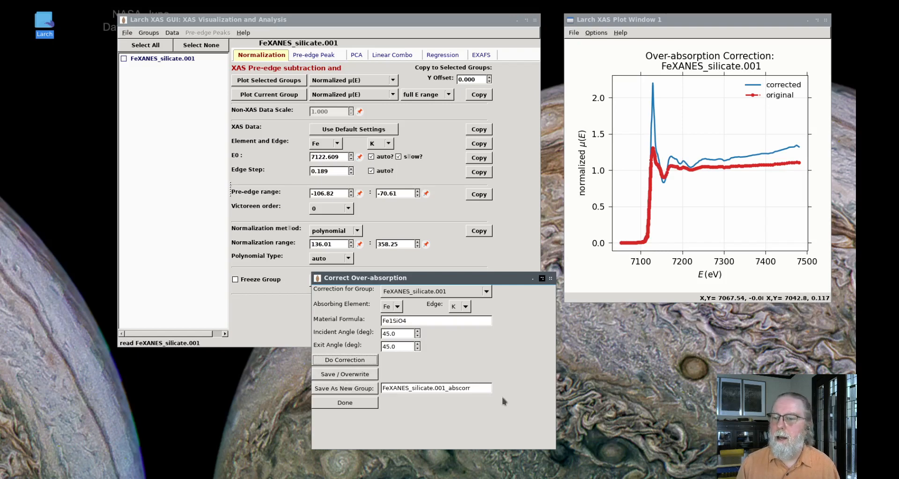
Save the over-absorption corrected spectrum as a new group named FeXANES_silicate_FeSiO4
left_click(482, 390)
key("BackSpace")
key("BackSpace")
key("BackSpace")
key("BackSpace")
key("BackSpace")
key("BackSpace")
key("BackSpace")
key("BackSpace")
key("BackSpace")
key("BackSpace")
key("BackSpace")
key("BackSpace")
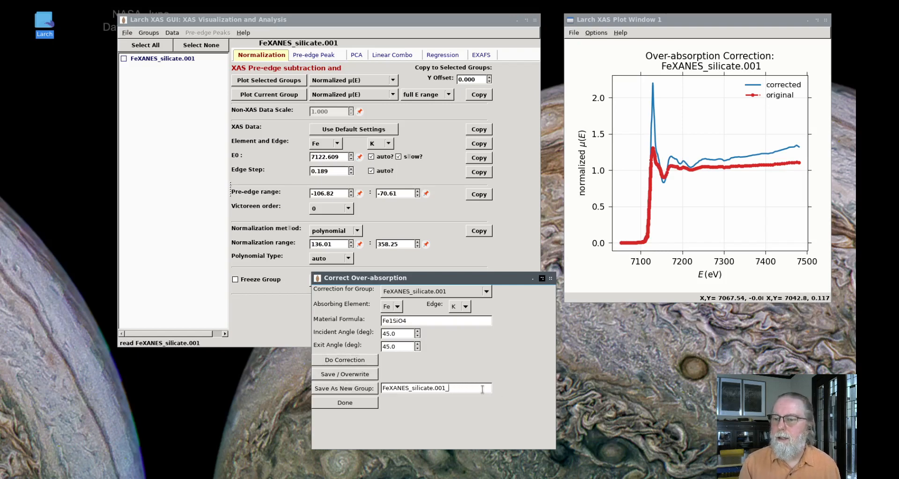
type("_FeSi")
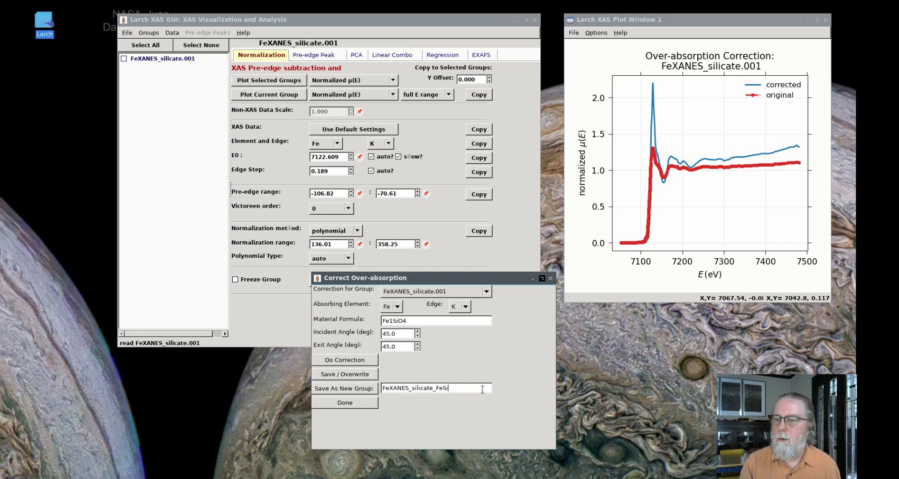
type("O4")
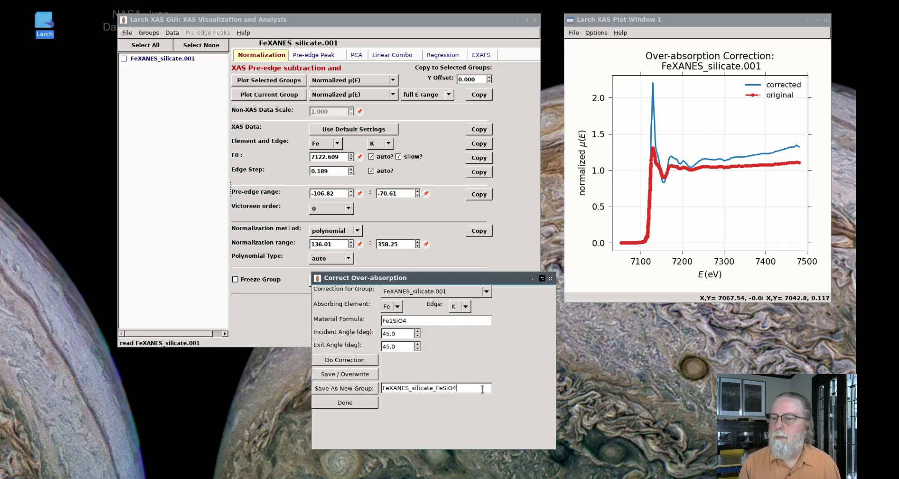
left_click(335, 392)
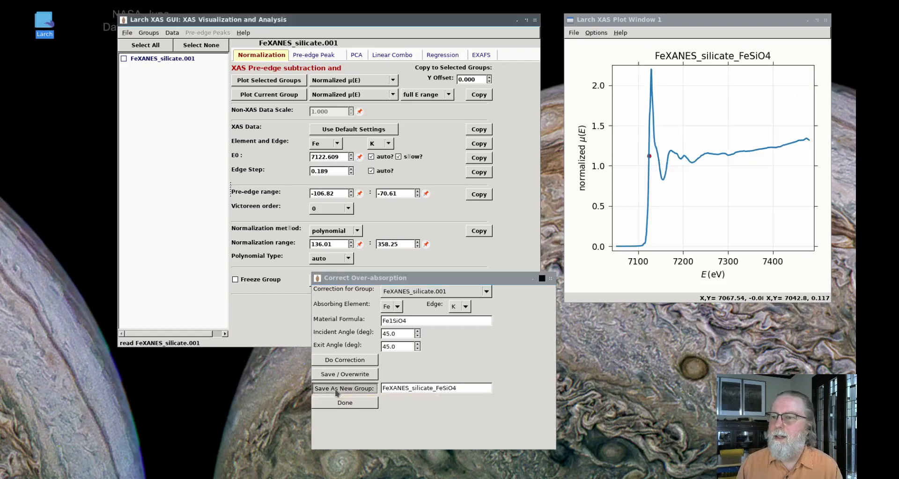
Plot both silicate groups together as normalized μ(E) and enlarge the pre-edge peaks from about 7108 to 7120 eV
left_click(148, 45)
left_click(282, 80)
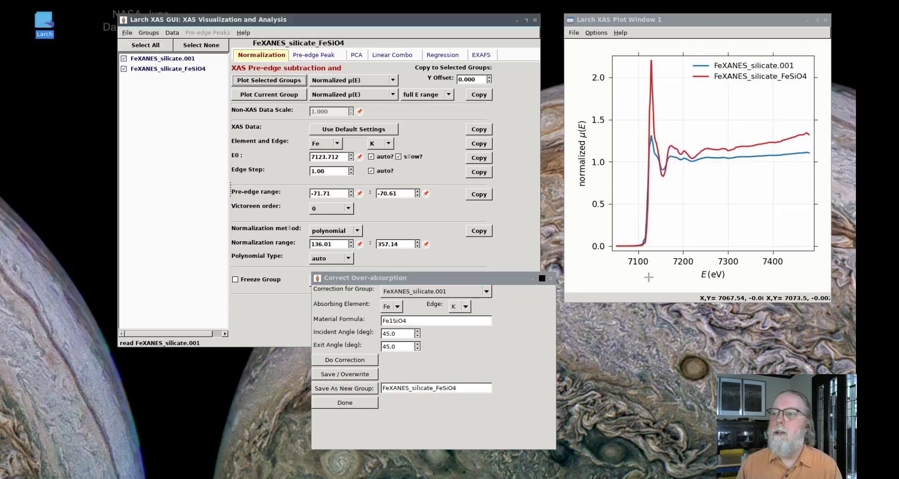
left_click_drag(628, 249, 695, 54)
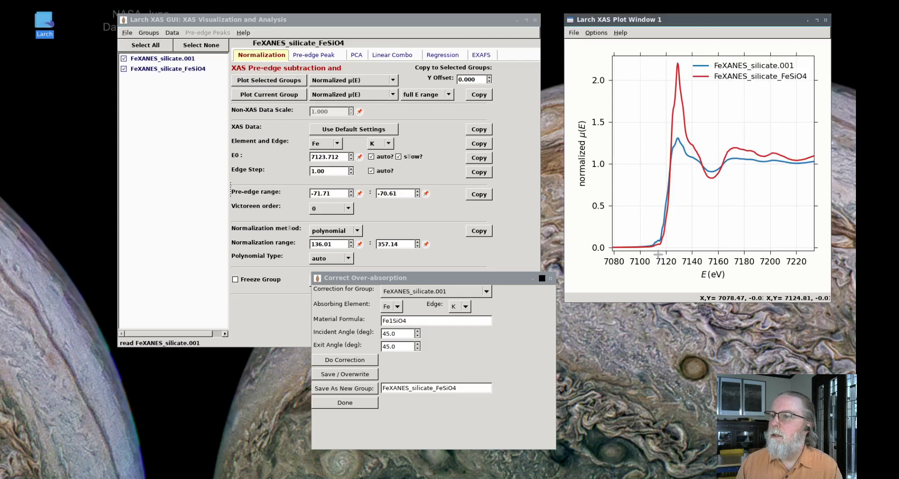
left_click_drag(643, 250, 744, 53)
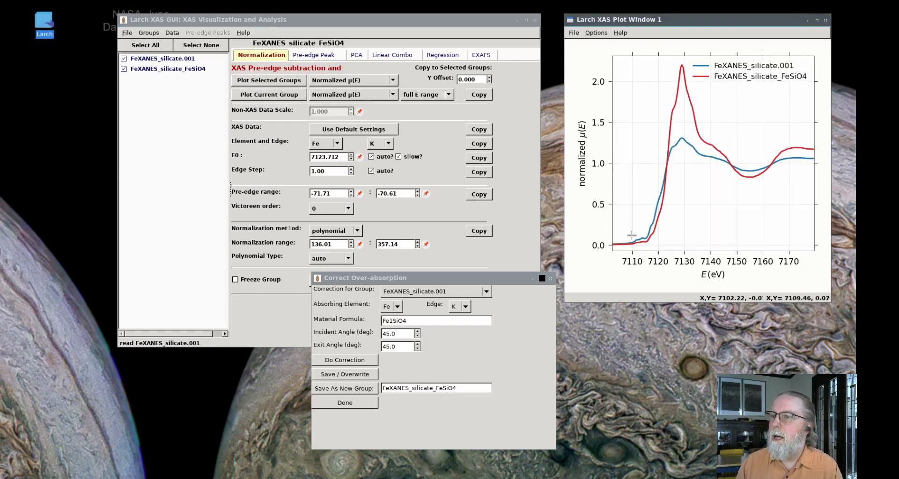
left_click_drag(624, 247, 786, 62)
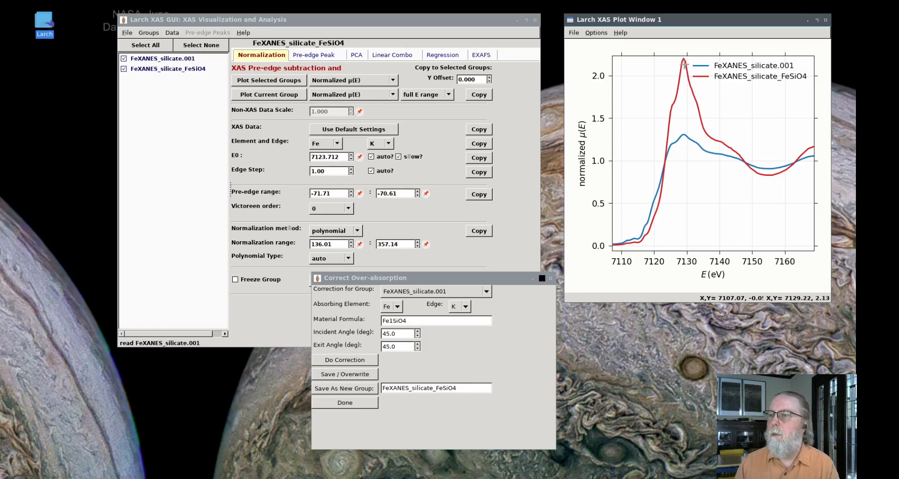
left_click_drag(616, 248, 743, 123)
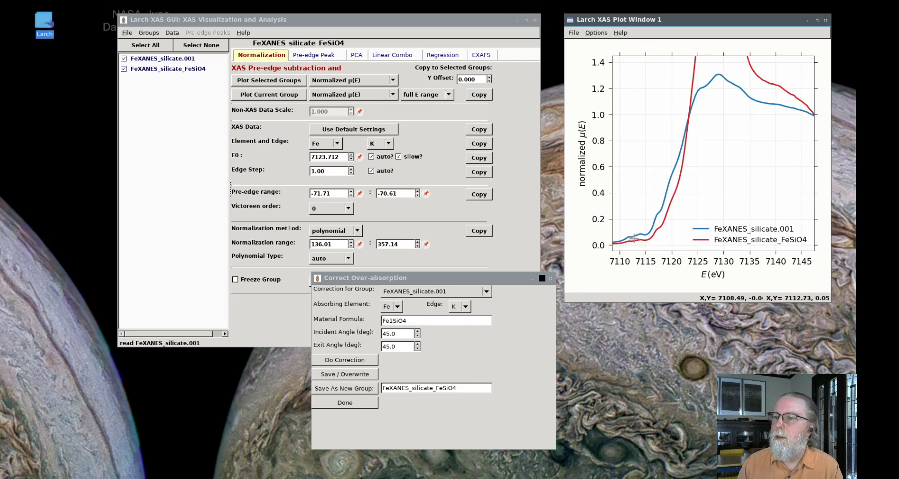
left_click_drag(609, 252, 724, 172)
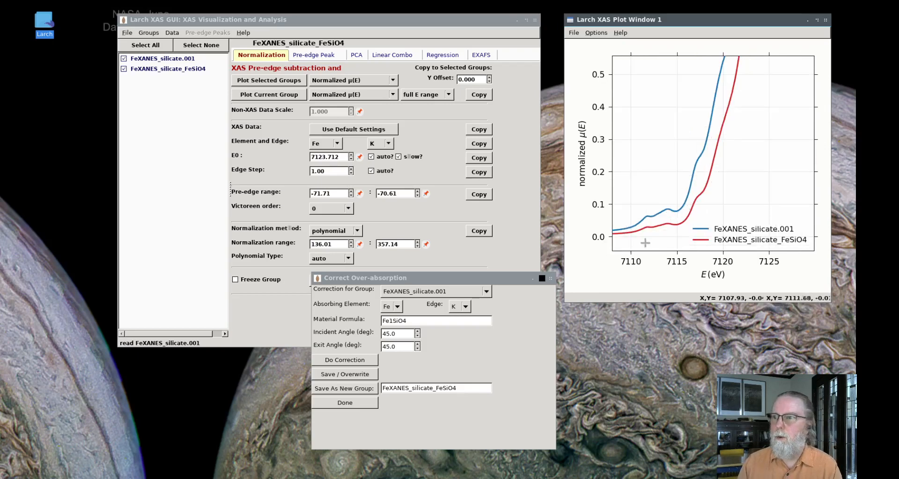
left_click_drag(609, 250, 727, 178)
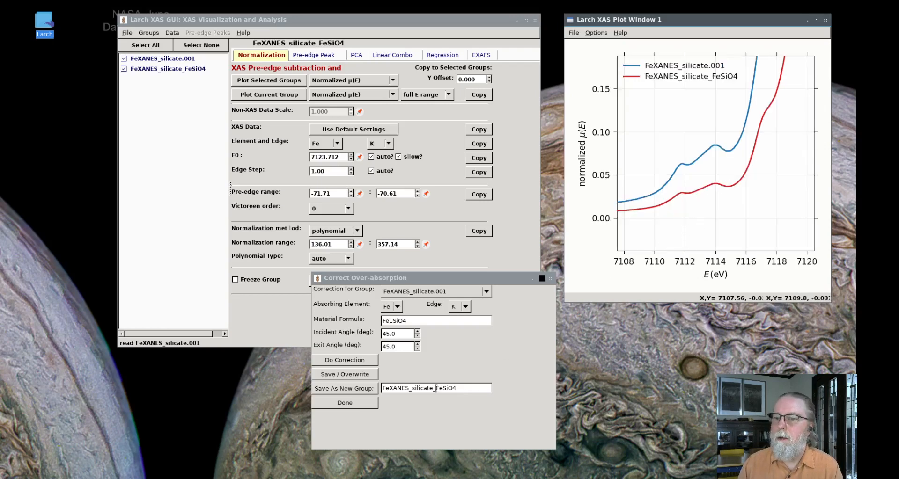
Zoom the comparison plot all the way out and enlarge the edge region from about 7082 to 7287 eV
right_click(673, 208)
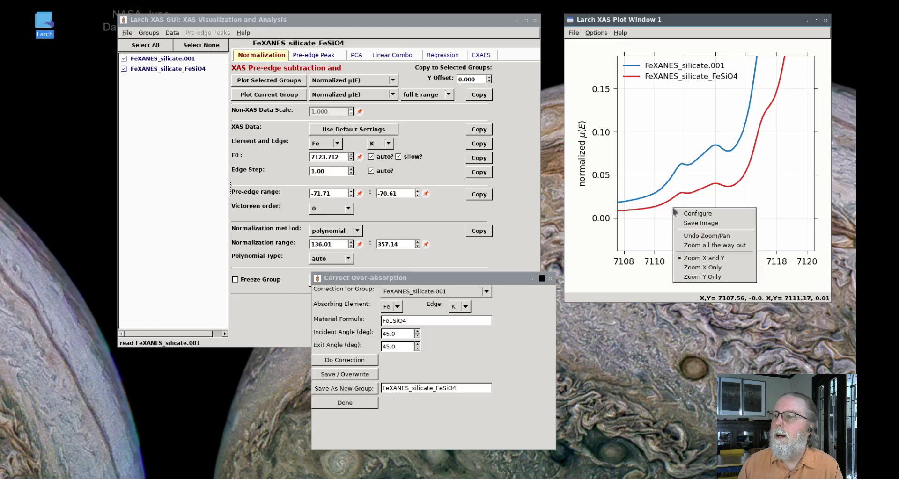
left_click(699, 247)
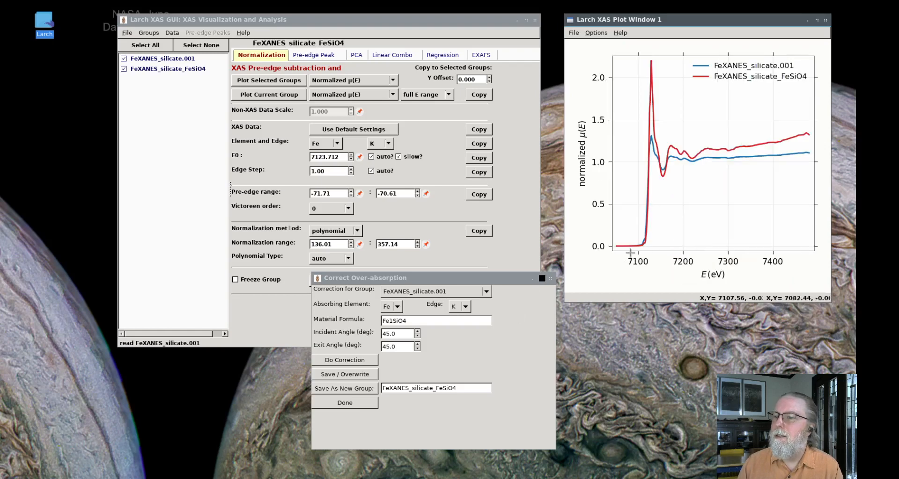
left_click_drag(630, 251, 721, 54)
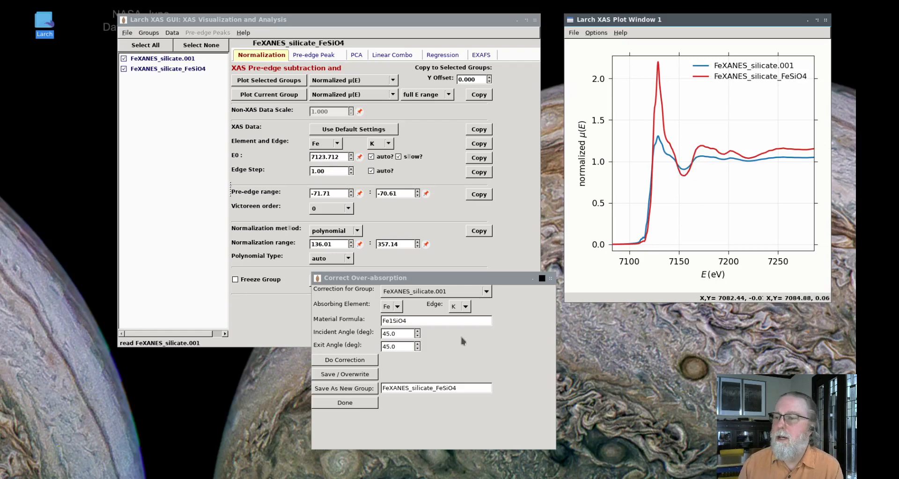
Close the over-absorption correction window and remove both silicate groups from the session
left_click(542, 279)
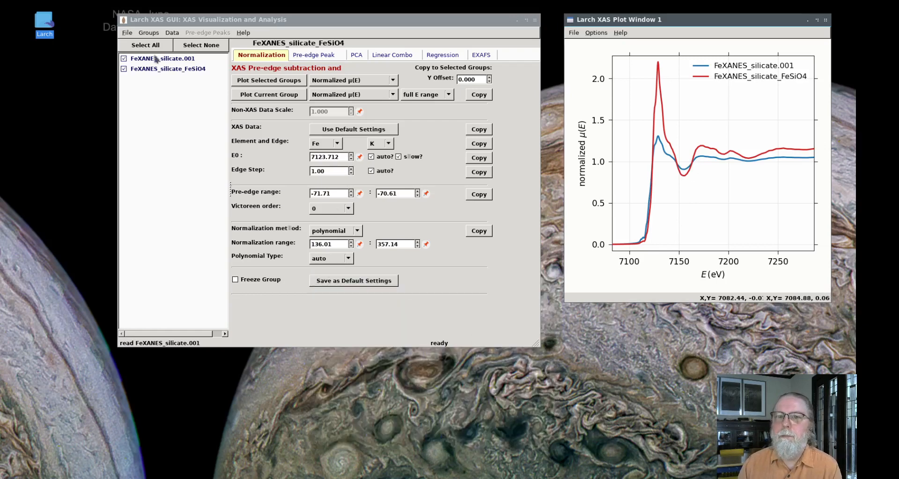
left_click(149, 33)
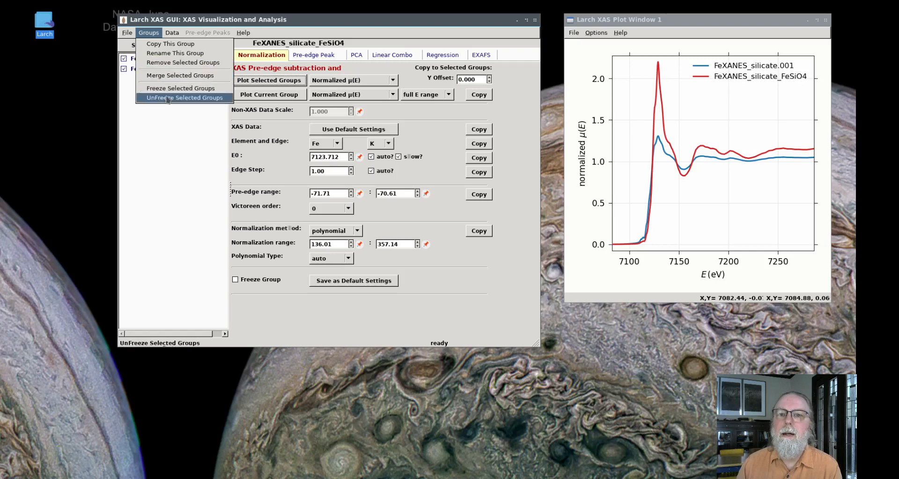
left_click(174, 62)
left_click(305, 171)
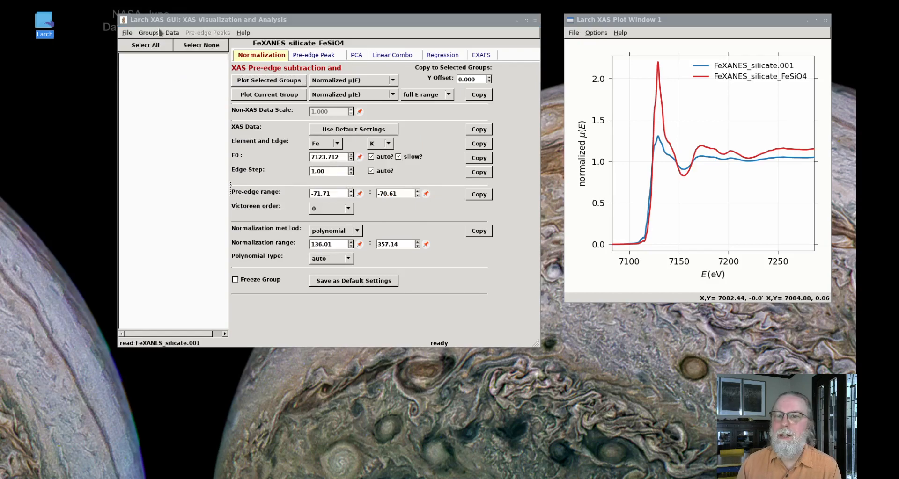
Open the Athena project EuL3_HERFD.prj from the Normalization folder
left_click(127, 32)
left_click(150, 43)
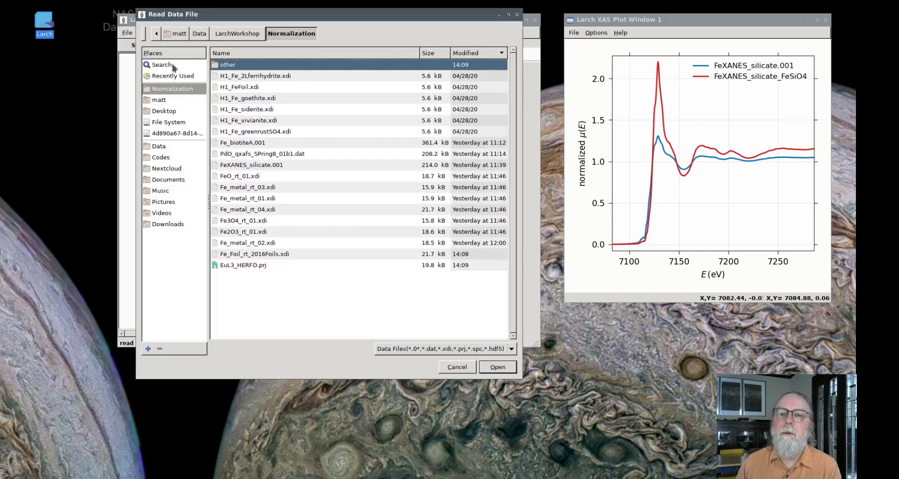
left_click(238, 267)
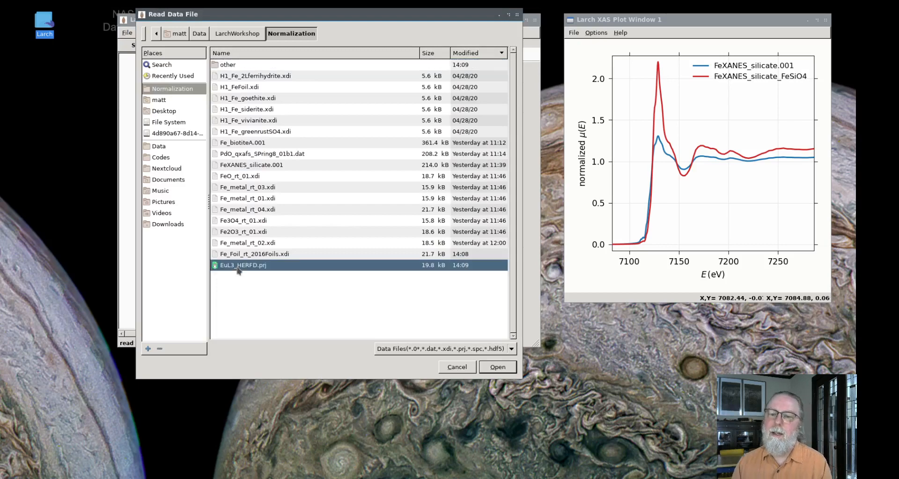
left_click(497, 368)
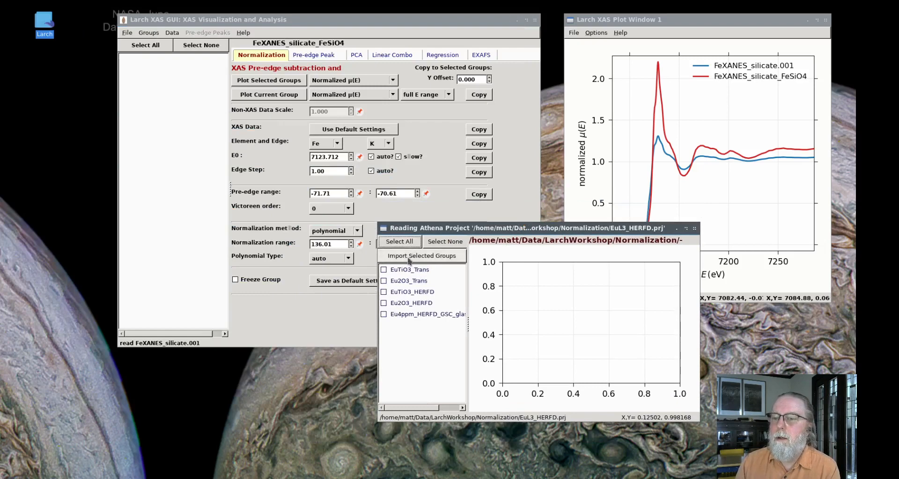
Preview and select all five Eu spectra in the Athena project and import them
left_click(405, 272)
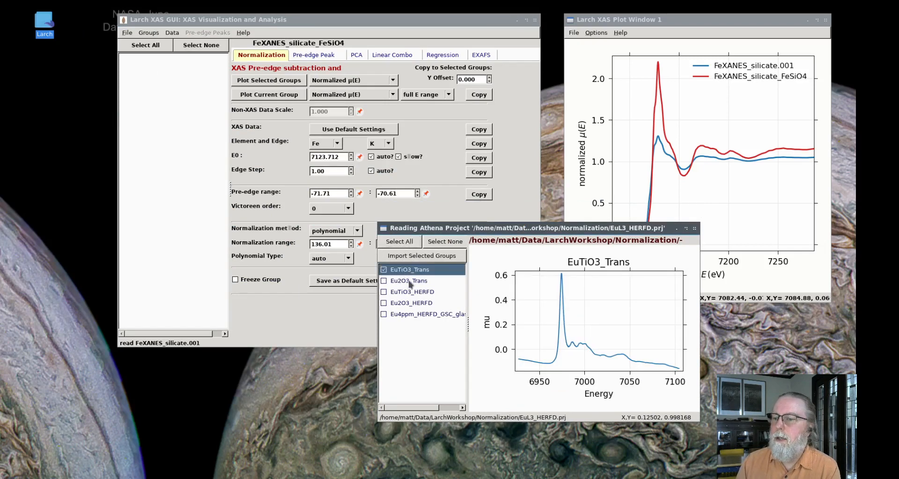
left_click(410, 282)
left_click(410, 293)
left_click(410, 304)
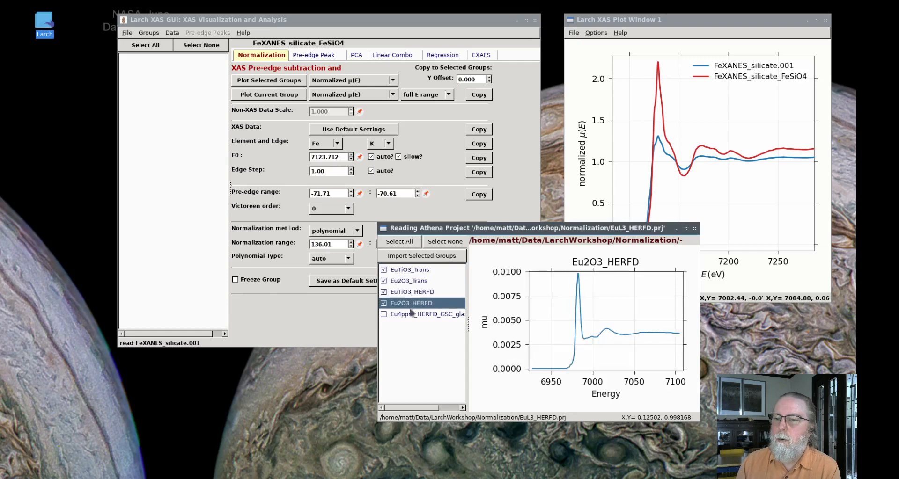
left_click(411, 315)
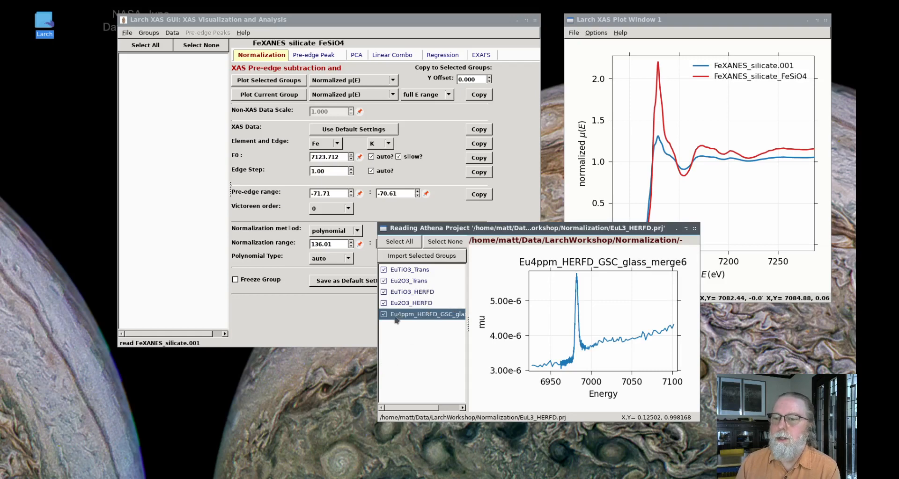
left_click(416, 257)
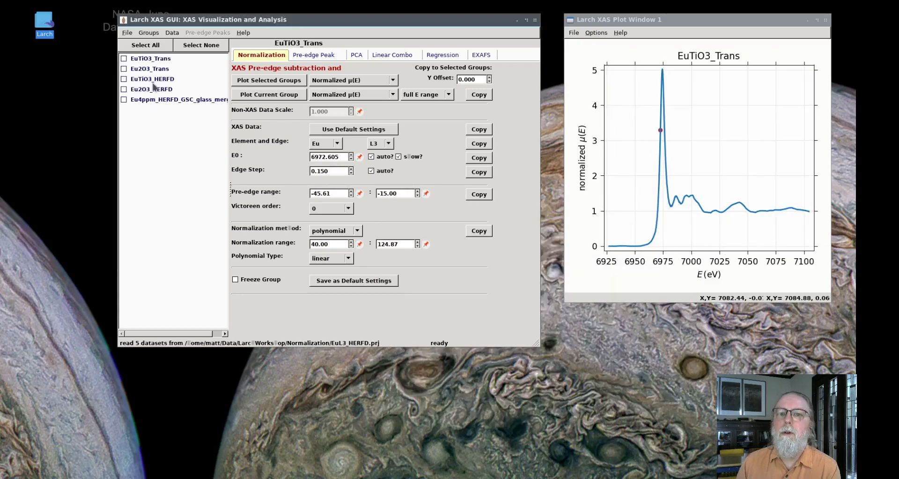
Plot EuTiO3_Trans and EuTiO3_HERFD together as normalized μ(E)
left_click(123, 59)
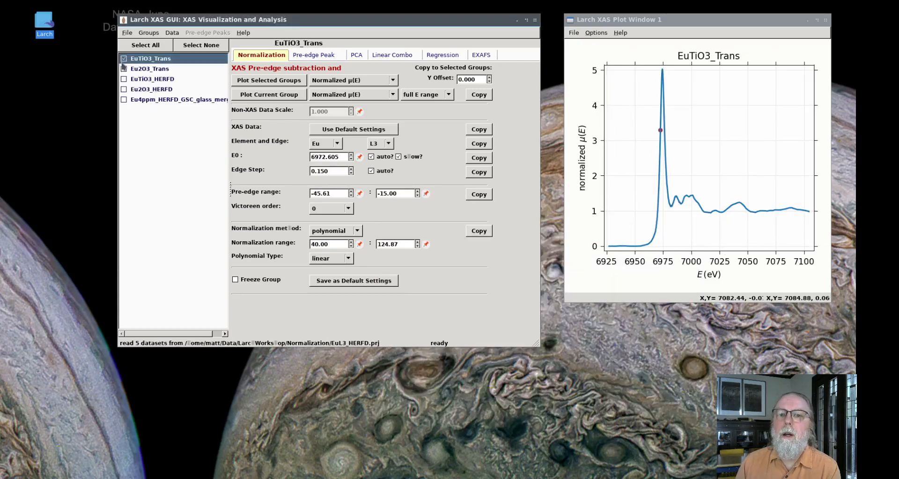
left_click(124, 79)
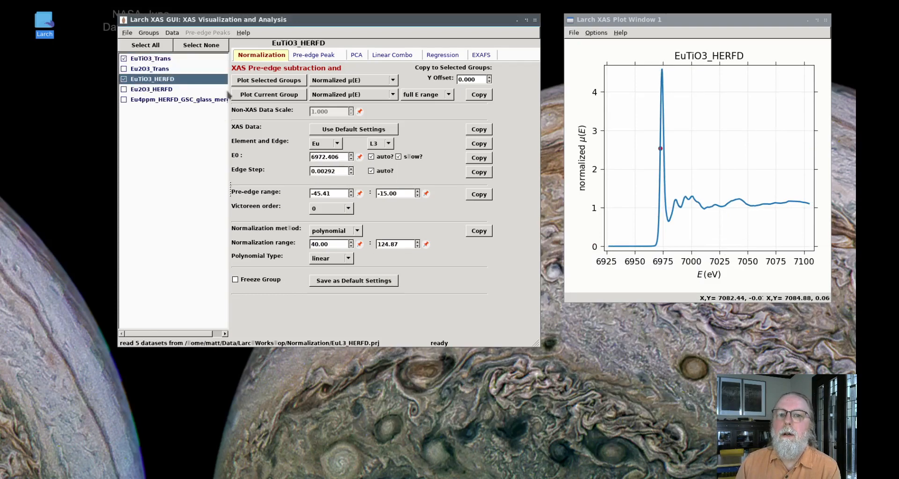
left_click(289, 82)
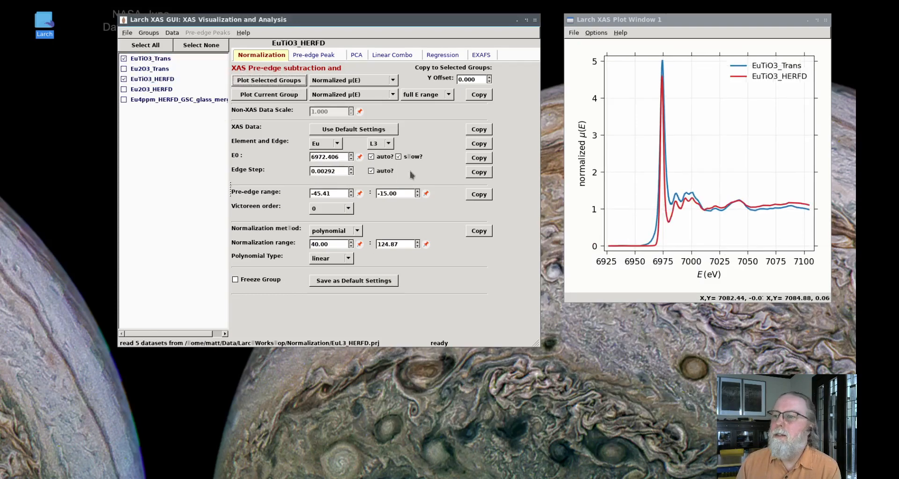
Add Eu2O3_Trans and Eu2O3_HERFD to the comparison plot and enlarge the edge region from about 6949 to 7032 eV
left_click(125, 69)
left_click(124, 90)
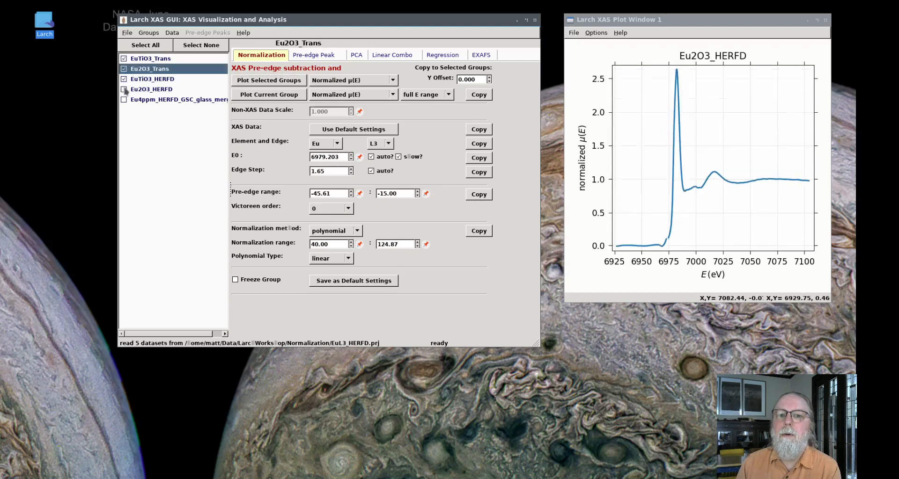
left_click(258, 82)
left_click_drag(632, 253, 725, 234)
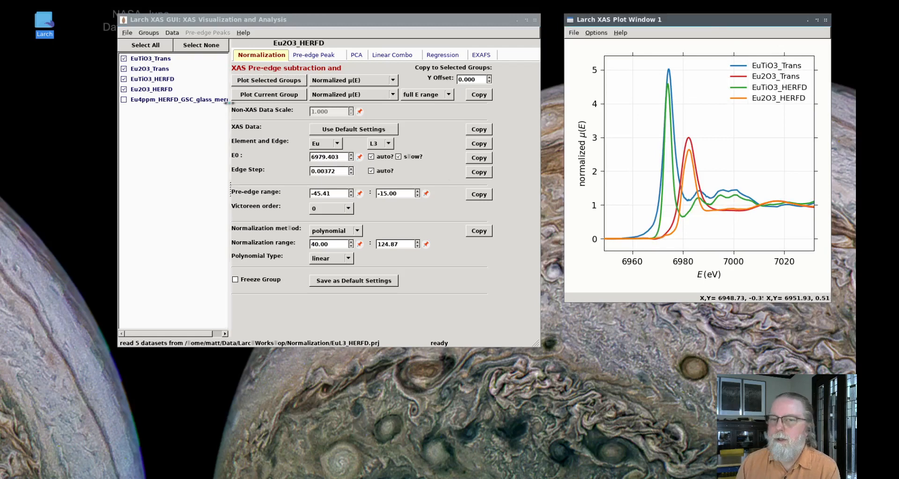
Add Eu4ppm_HERFD_GSC_glass_merge6 to the comparison plot and enlarge the edge region from about 6944 to 7024 eV
left_click(125, 100)
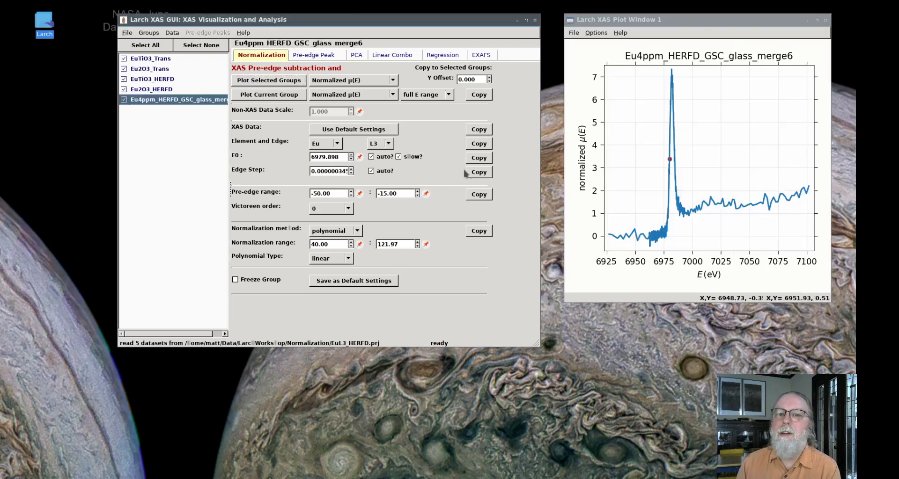
left_click(268, 80)
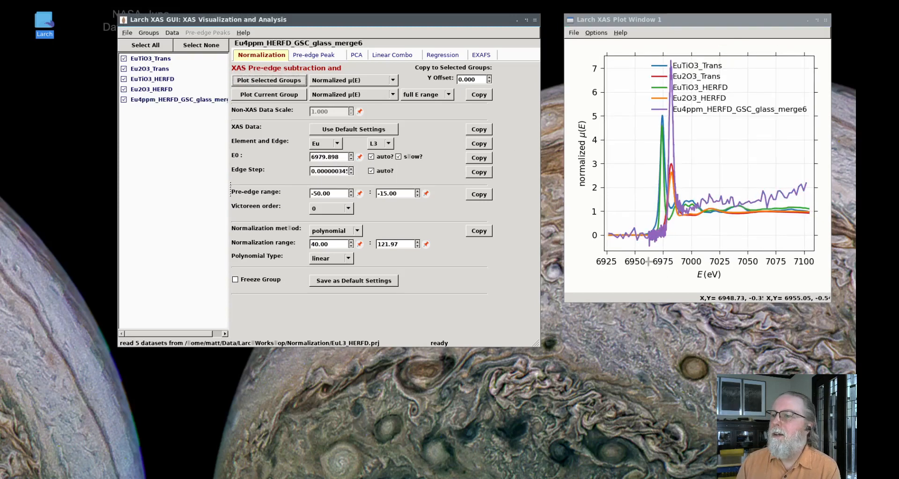
left_click_drag(621, 247, 718, 20)
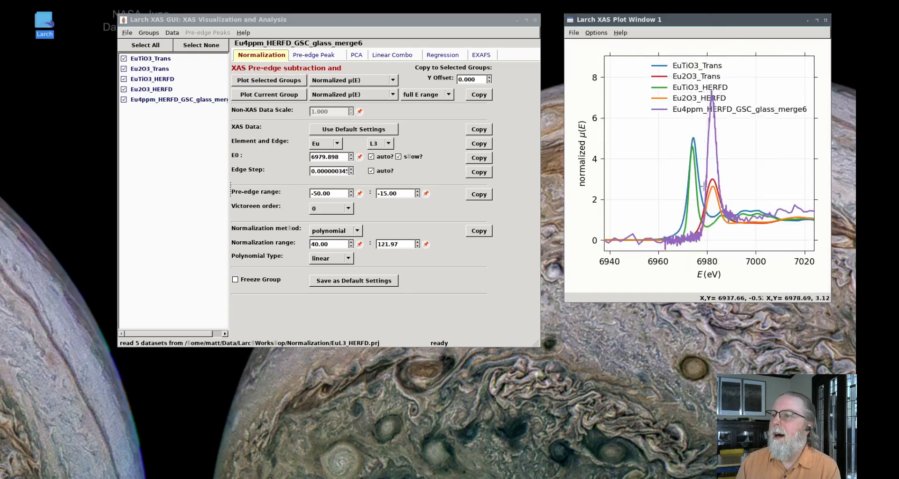
left_click_drag(619, 251, 814, 67)
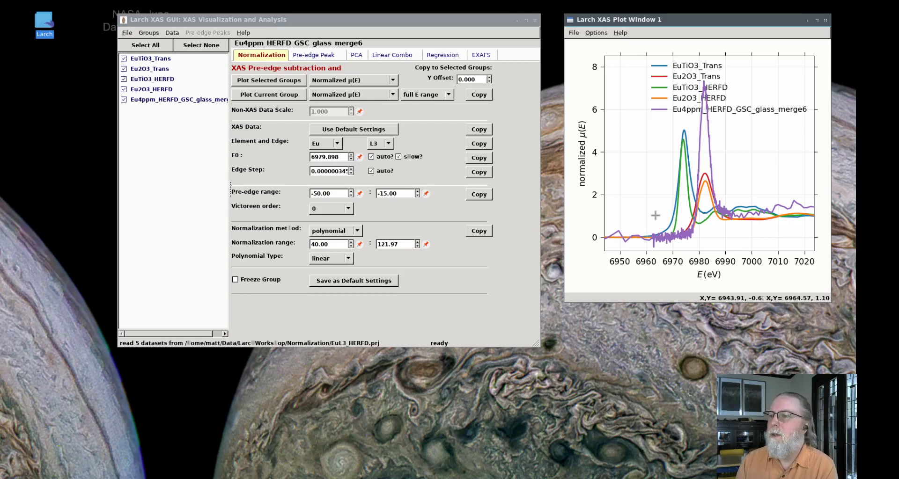
Deselect all five Eu groups in the group list
left_click(124, 101)
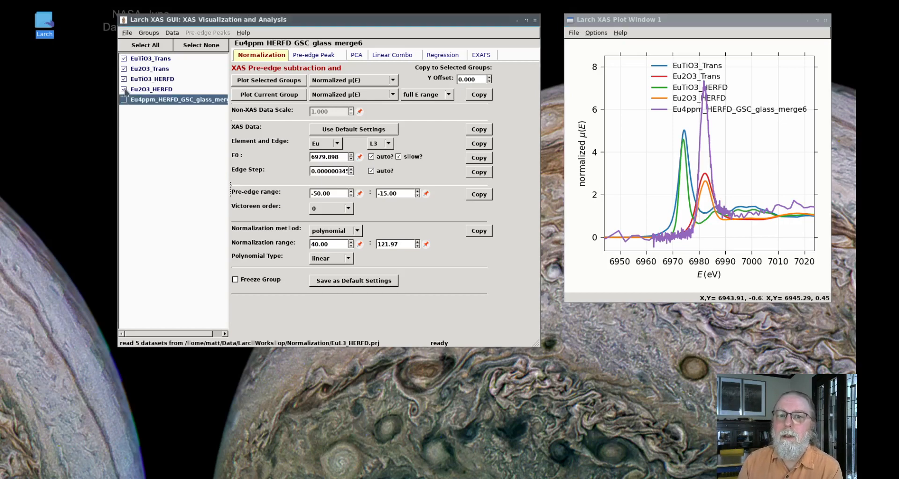
left_click(124, 89)
left_click(125, 70)
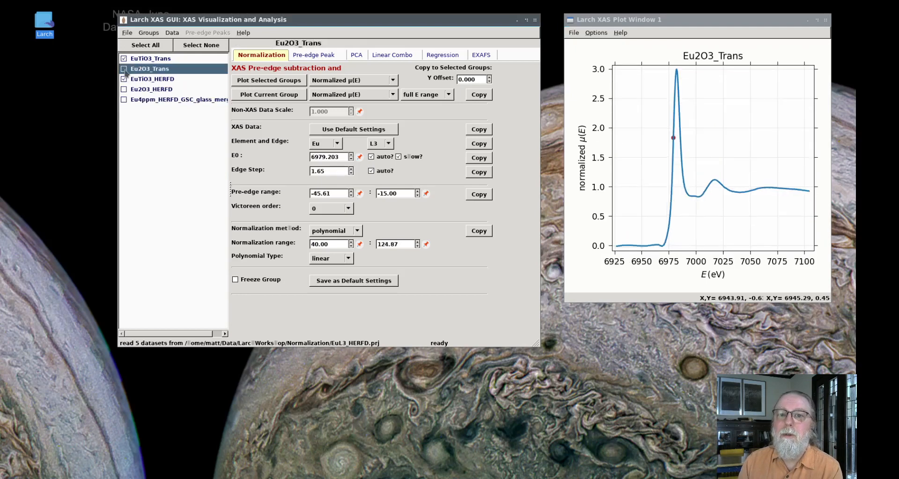
left_click(124, 79)
left_click(124, 59)
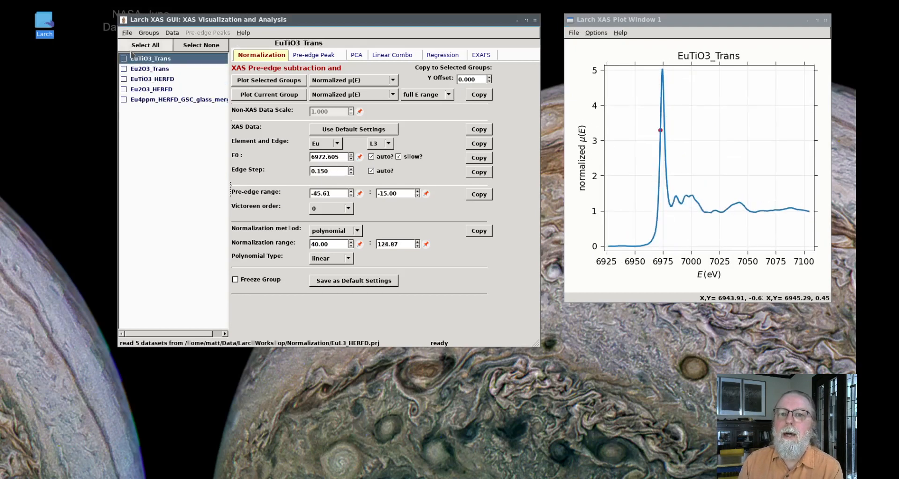
Start smoothing μ(E) data with Eu4ppm_HERFD_GSC_glass_merge6 as the group to smooth, and display that group's normalized spectrum
left_click(172, 33)
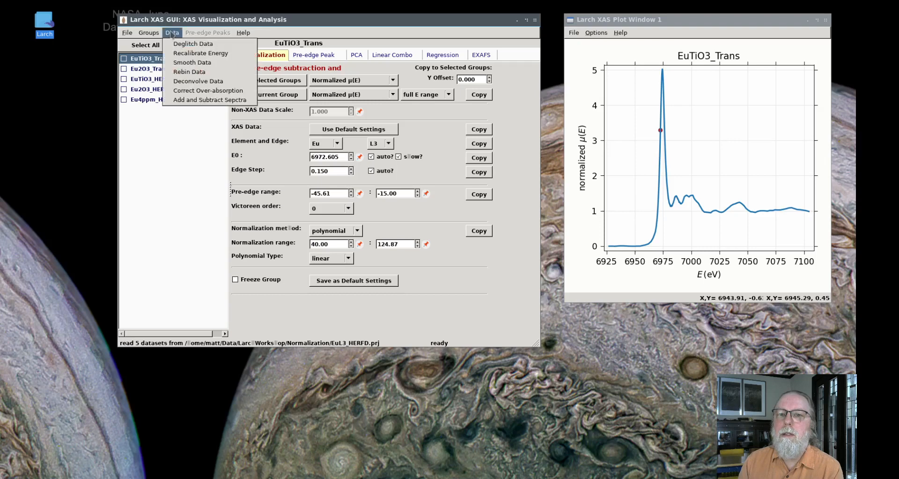
left_click(193, 63)
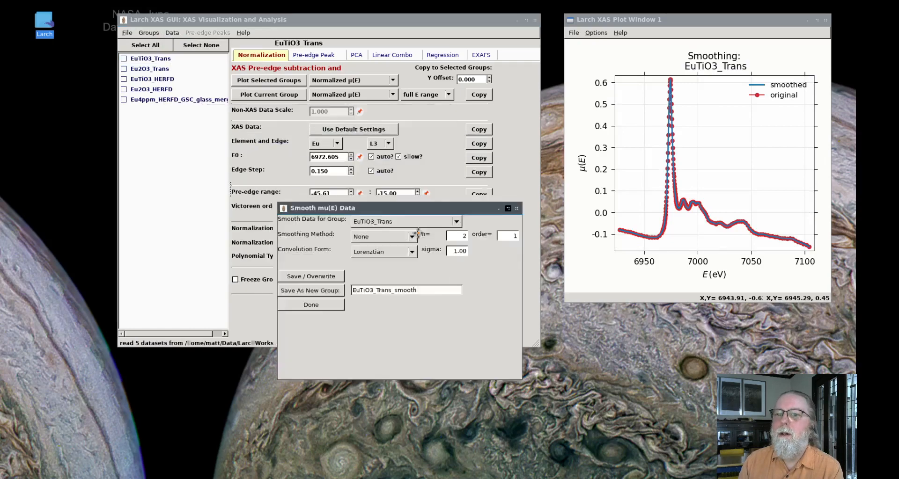
left_click(449, 297)
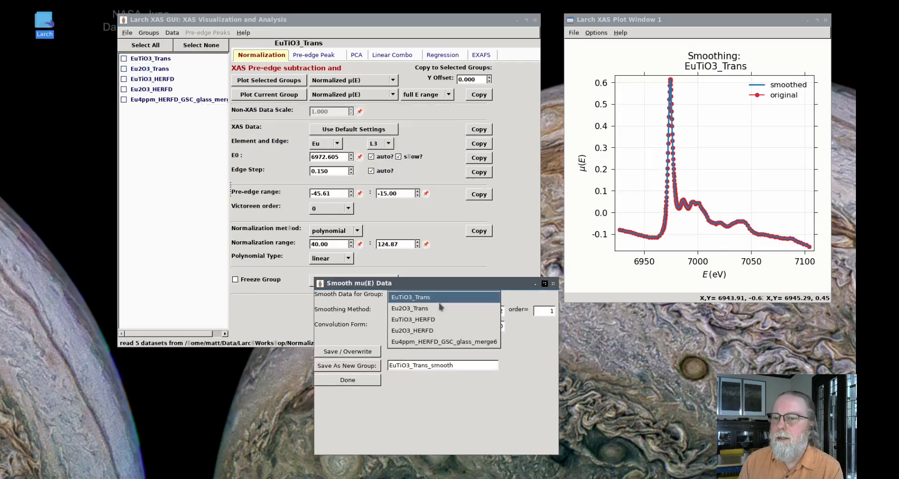
left_click(441, 342)
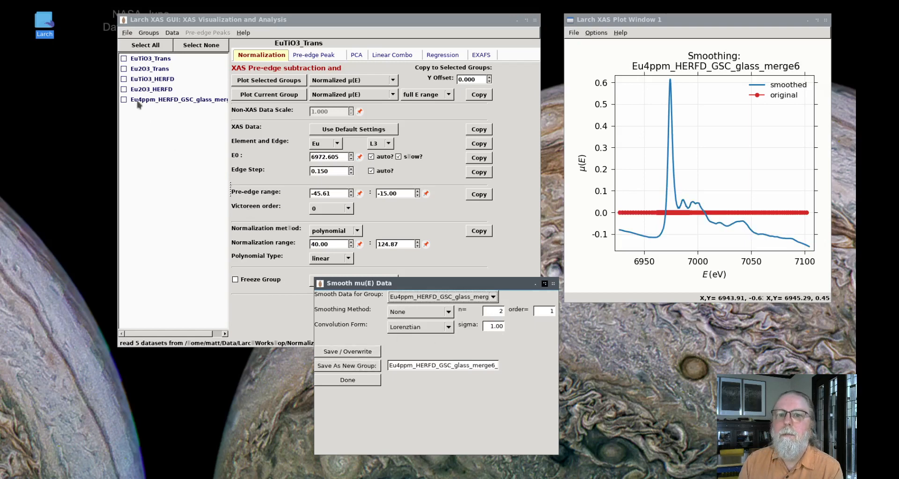
left_click(163, 99)
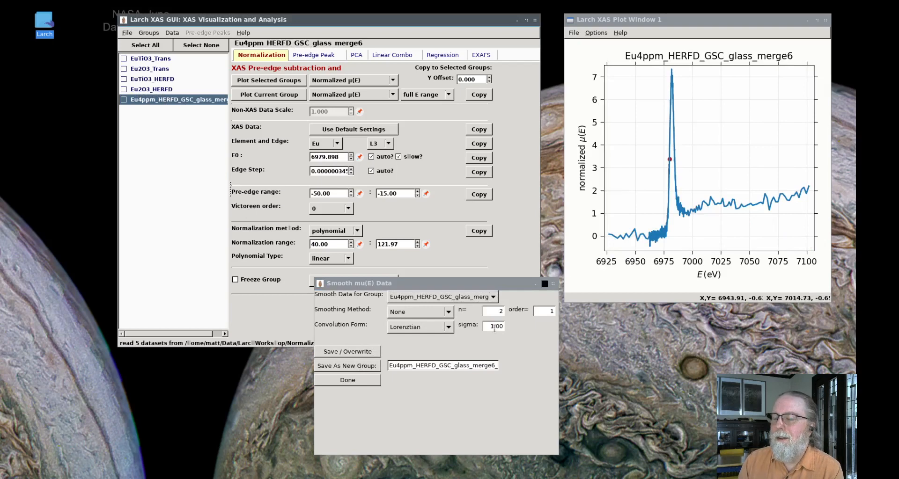
Apply Boxcar smoothing with n = 10 to the Eu4ppm glass spectrum and hide the original trace to inspect the smoothed curve
left_click(449, 312)
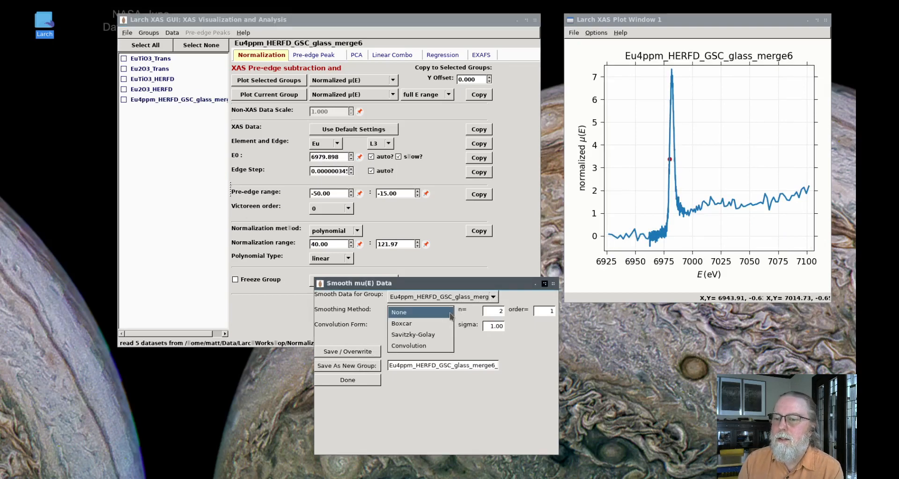
left_click(442, 326)
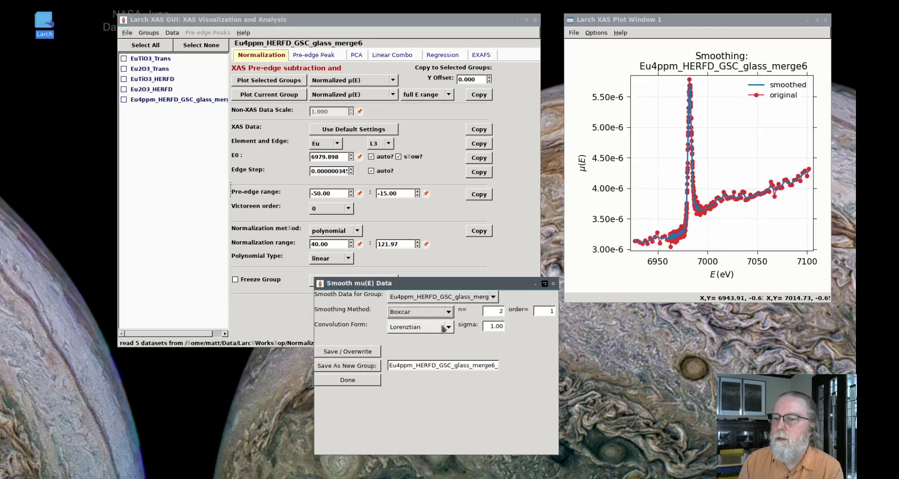
left_click(777, 95)
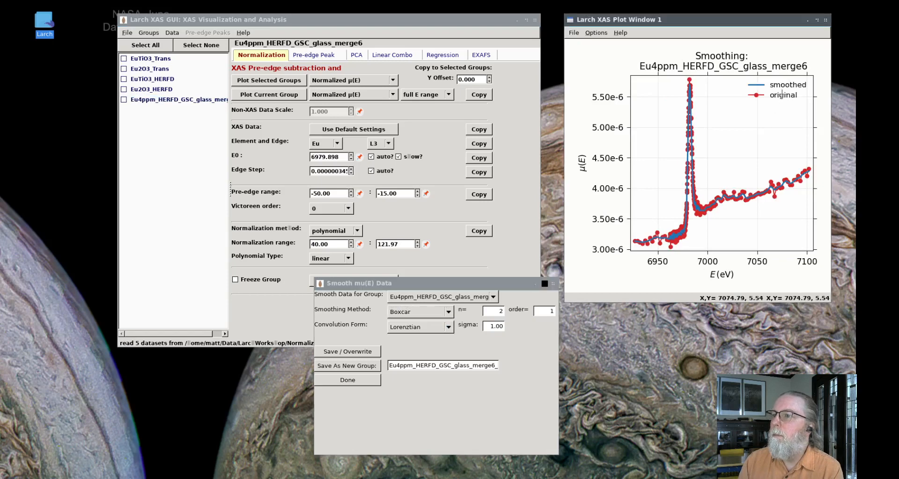
double_click(501, 312)
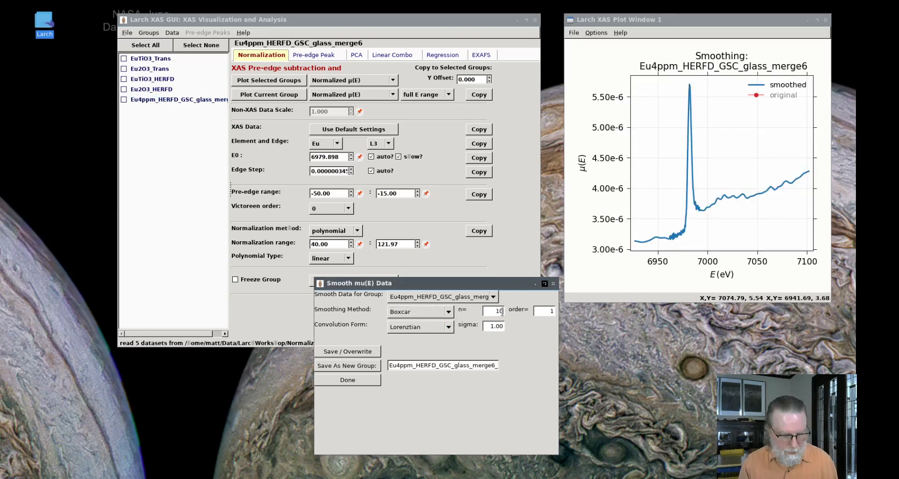
type("10")
key("Return")
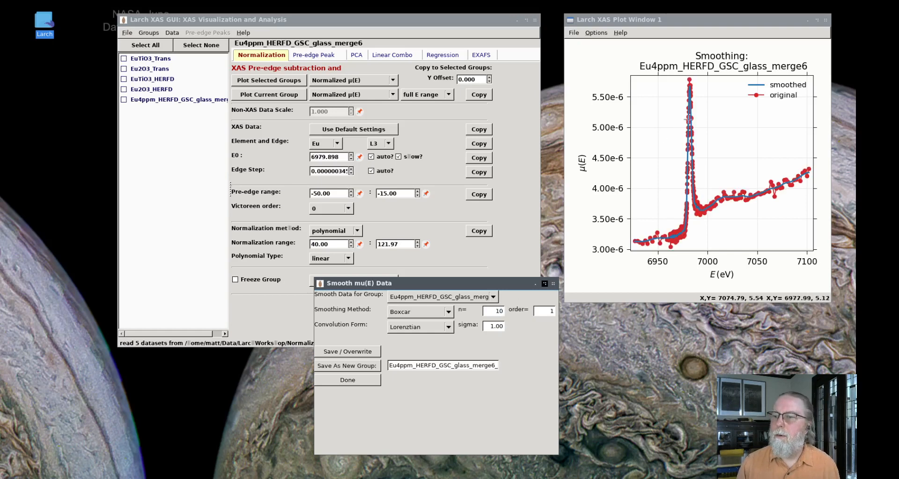
left_click(777, 95)
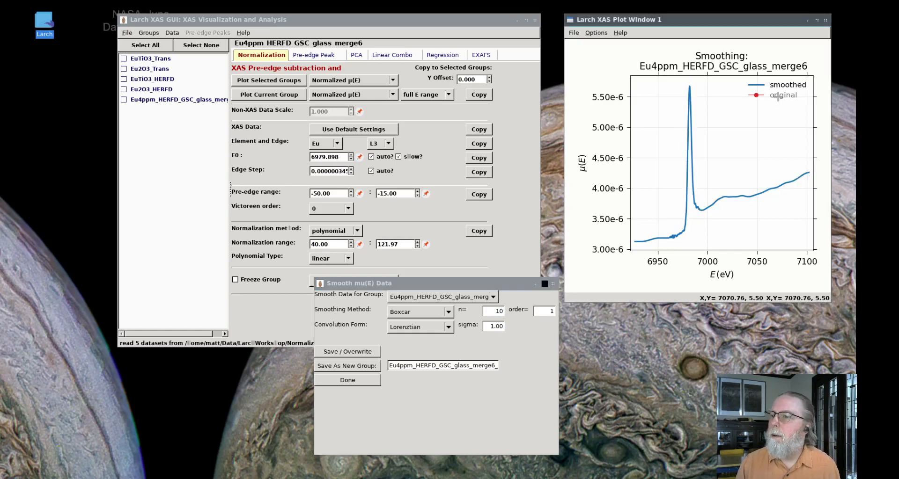
Save the Boxcar-smoothed spectrum as a new group named Eu4ppm_smooth10
left_click(497, 366)
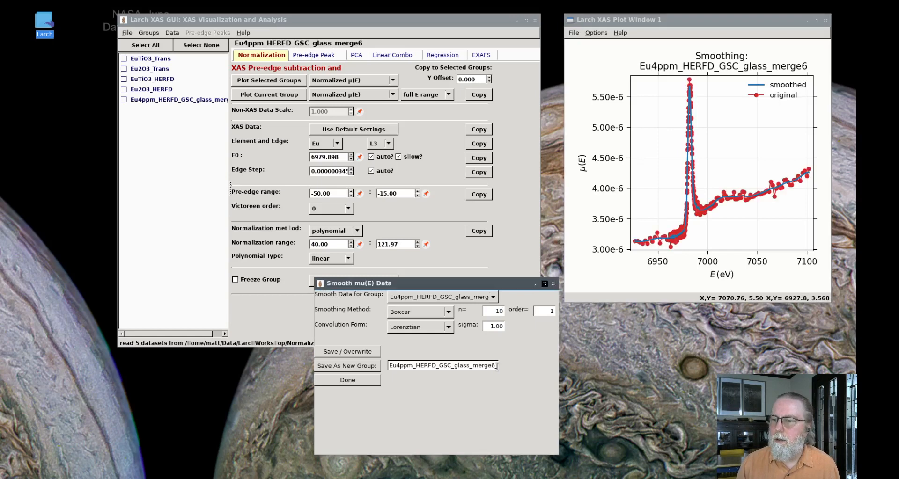
key("BackSpace")
key("BackSpace")
key("BackSpace")
key("BackSpace")
key("BackSpace")
key("BackSpace")
key("BackSpace")
key("BackSpace")
key("BackSpace")
key("BackSpace")
key("BackSpace")
key("BackSpace")
key("BackSpace")
key("BackSpace")
key("BackSpace")
key("BackSpace")
key("BackSpace")
key("BackSpace")
key("BackSpace")
key("BackSpace")
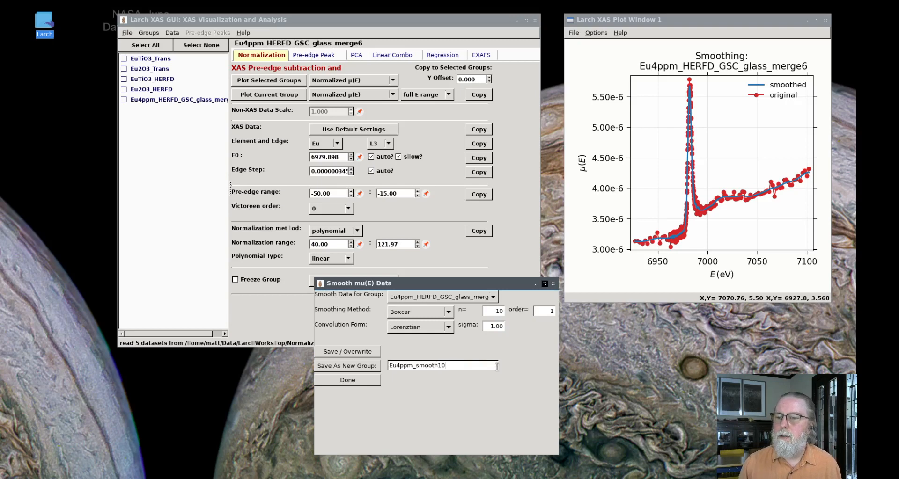
type("smooth10")
left_click(348, 365)
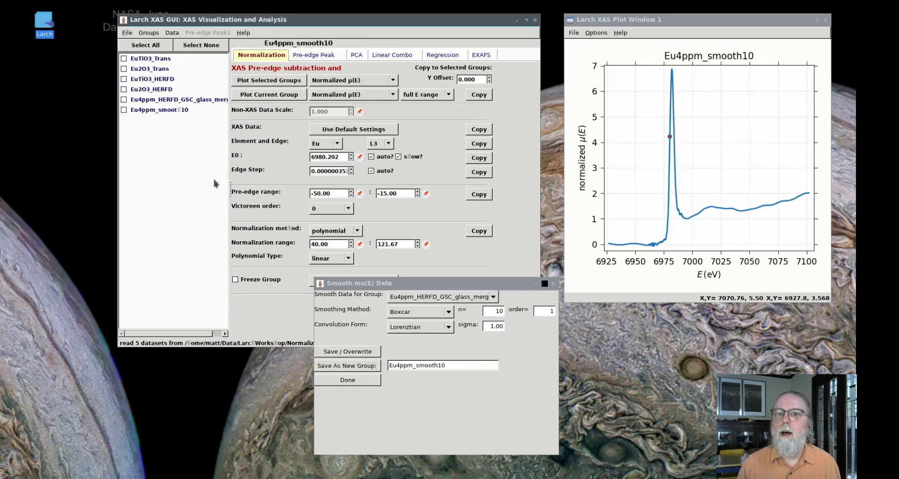
Plot Eu4ppm_HERFD_GSC_glass_merge6 with Eu4ppm_smooth10 and compare them in the edge region from about 6958 to 7021 eV
left_click(123, 100)
left_click(123, 109)
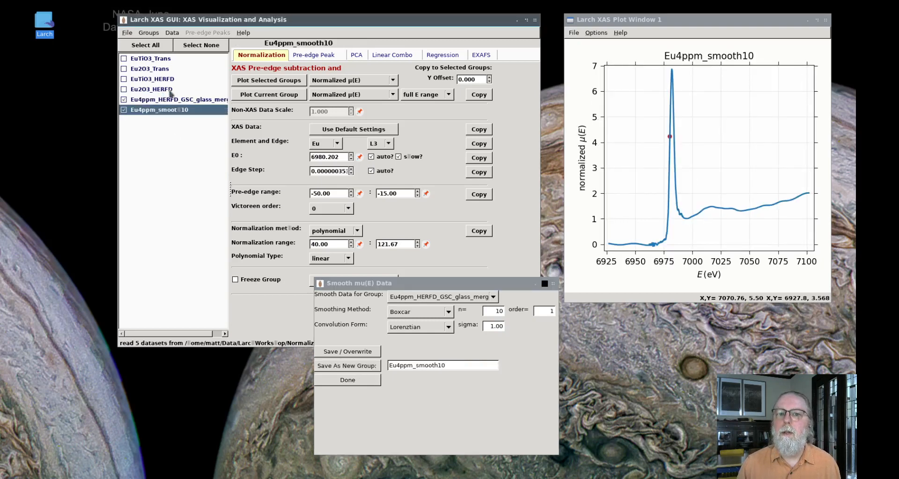
left_click(269, 80)
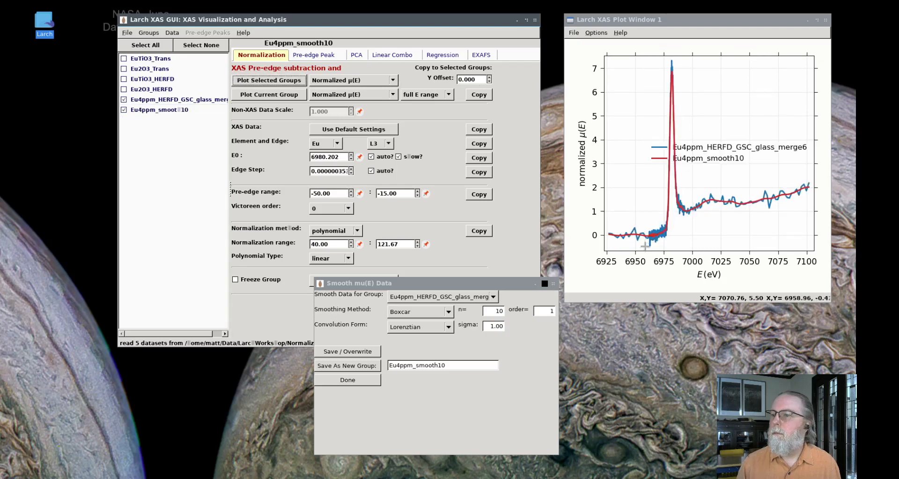
left_click_drag(644, 249, 716, 64)
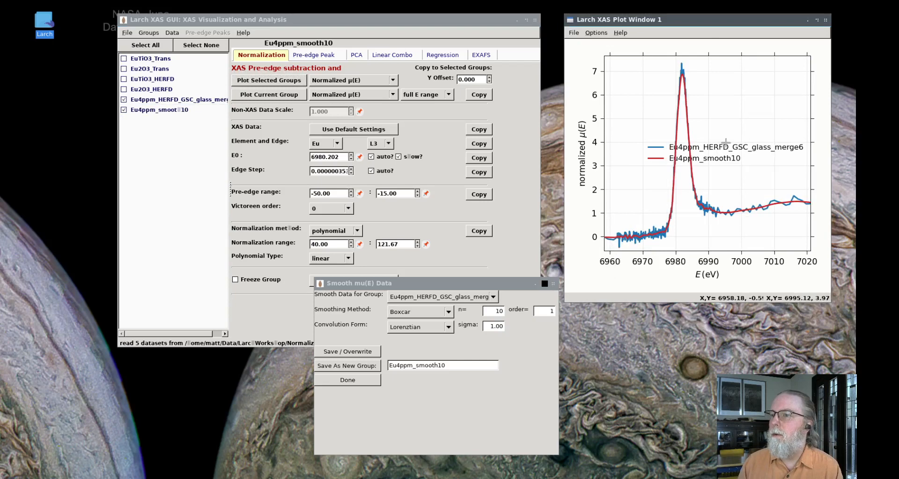
left_click(728, 159)
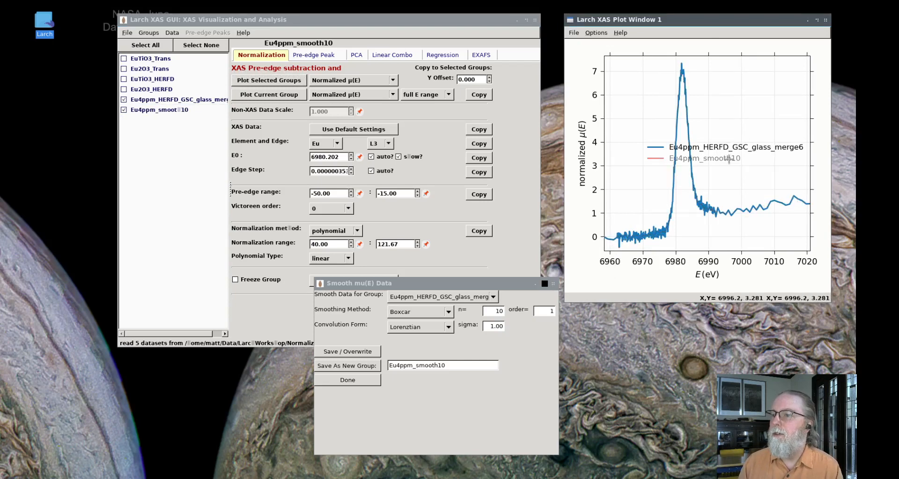
left_click(729, 159)
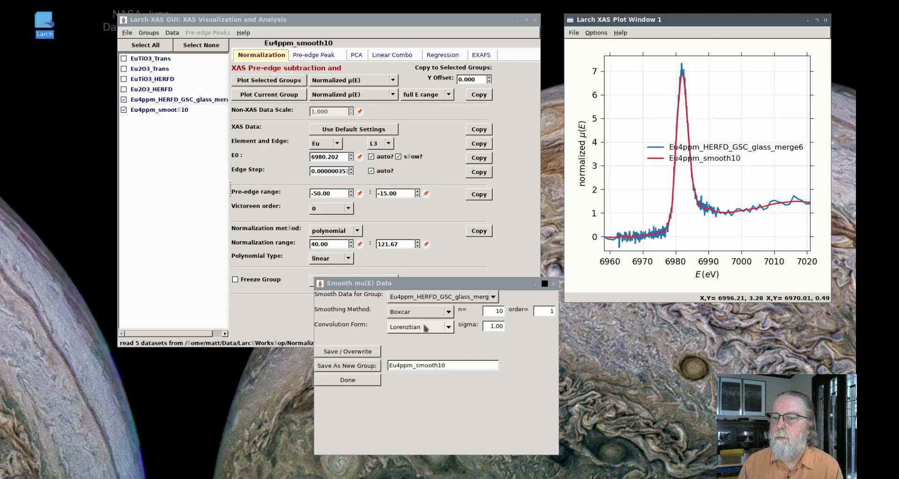
Smooth the original Eu4ppm glass spectrum with the Savitzky-Golay method and save it as a new group named Eu4ppm_sg11
left_click(420, 312)
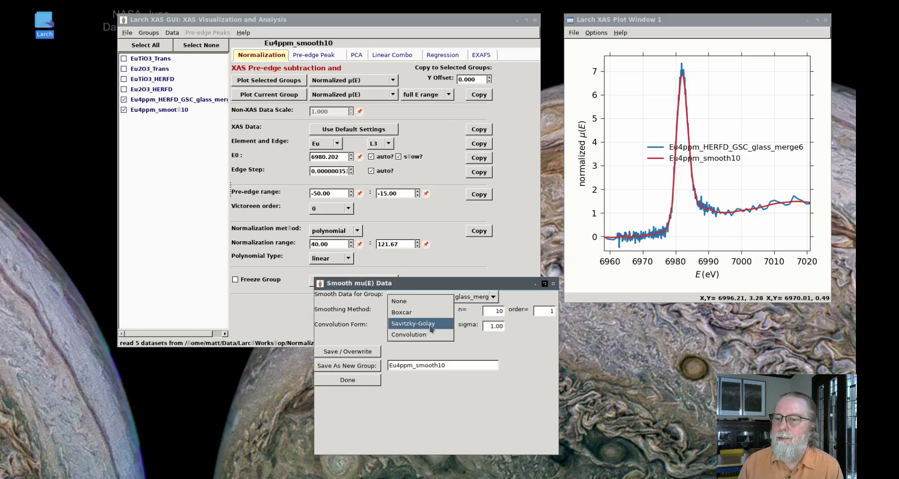
left_click(431, 326)
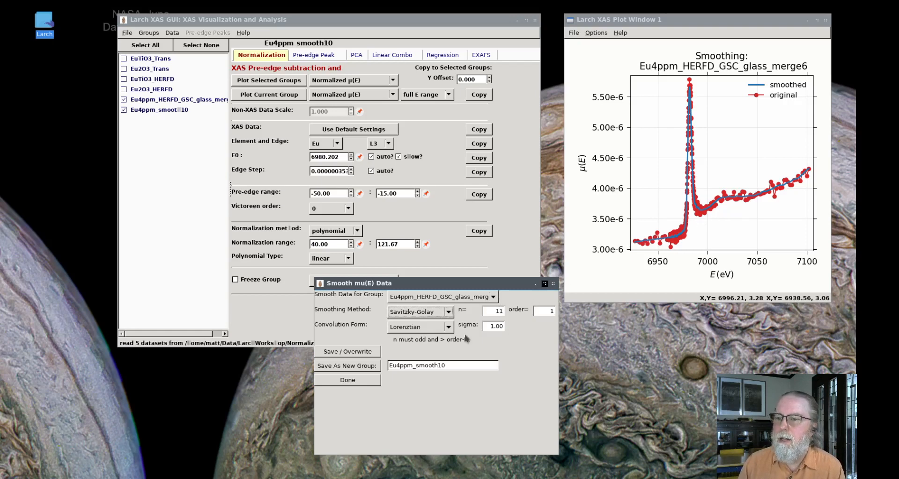
left_click(463, 365)
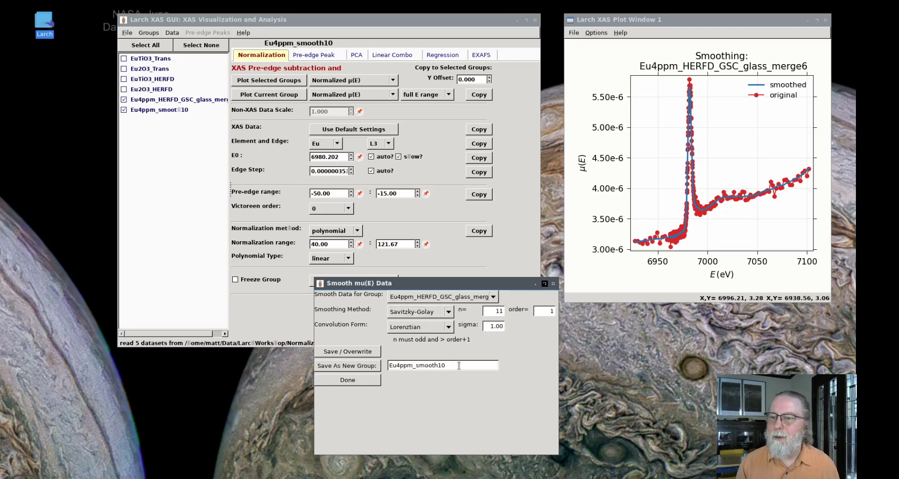
key("BackSpace")
key("BackSpace")
key("BackSpace")
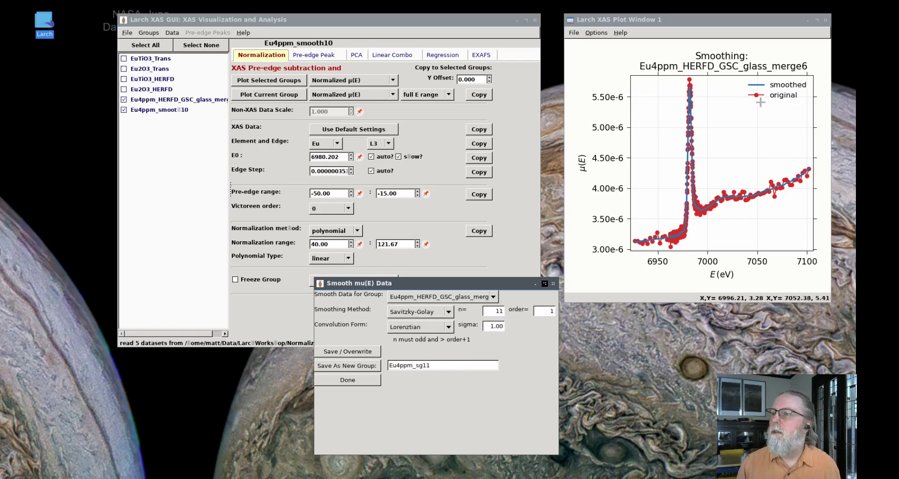
left_click(776, 92)
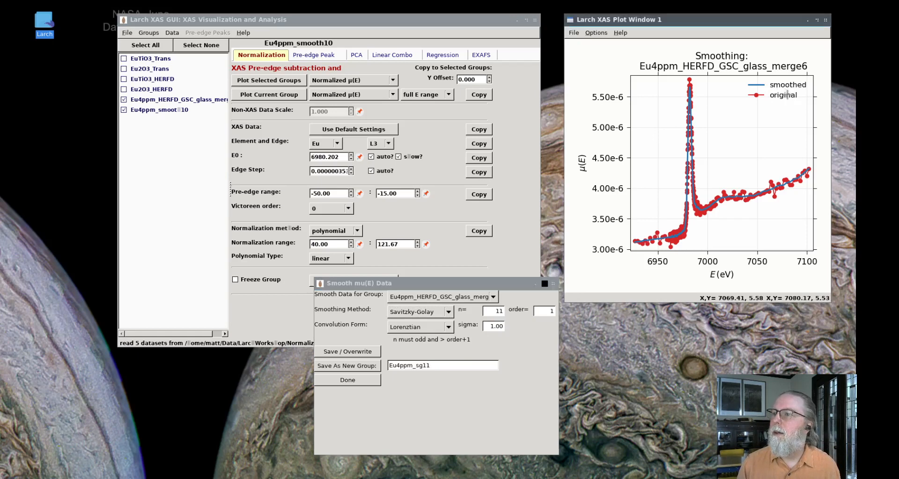
left_click(787, 95)
left_click(787, 95)
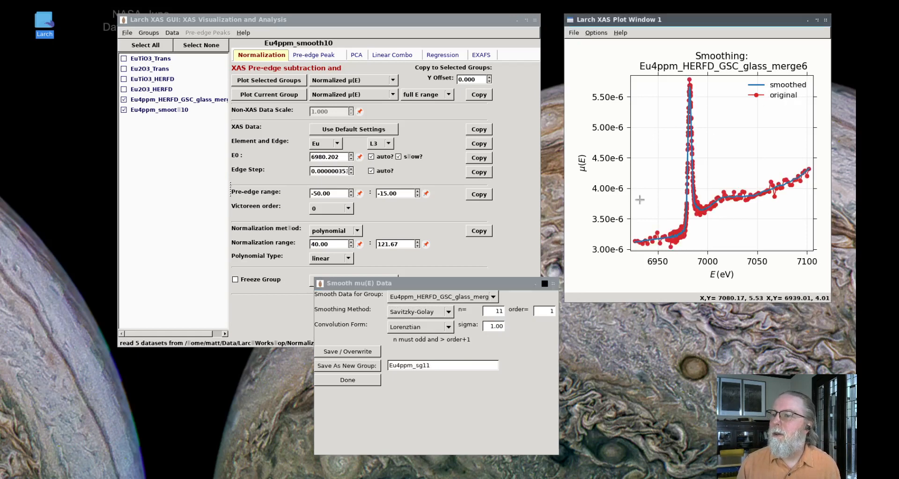
left_click(352, 371)
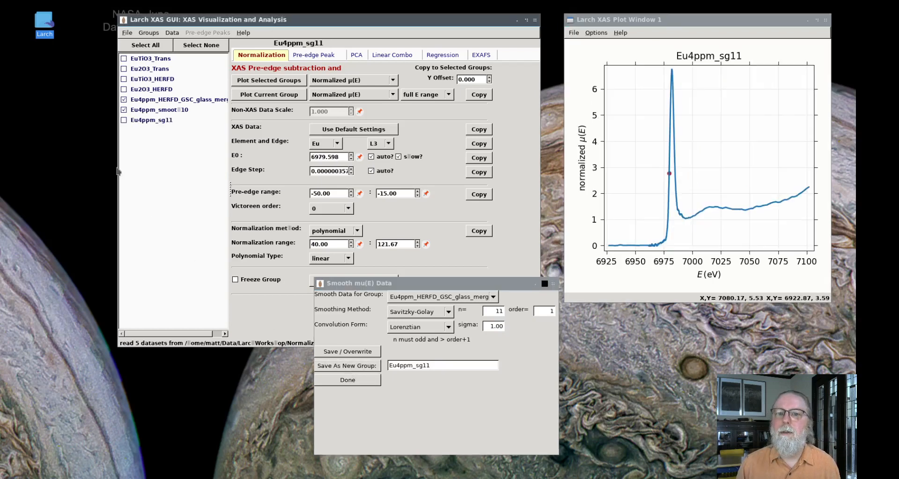
Plot Eu4ppm_sg11 together with the original and Eu4ppm_smooth10, hiding and showing individual traces to compare the two smoothing results
left_click(124, 120)
left_click(262, 83)
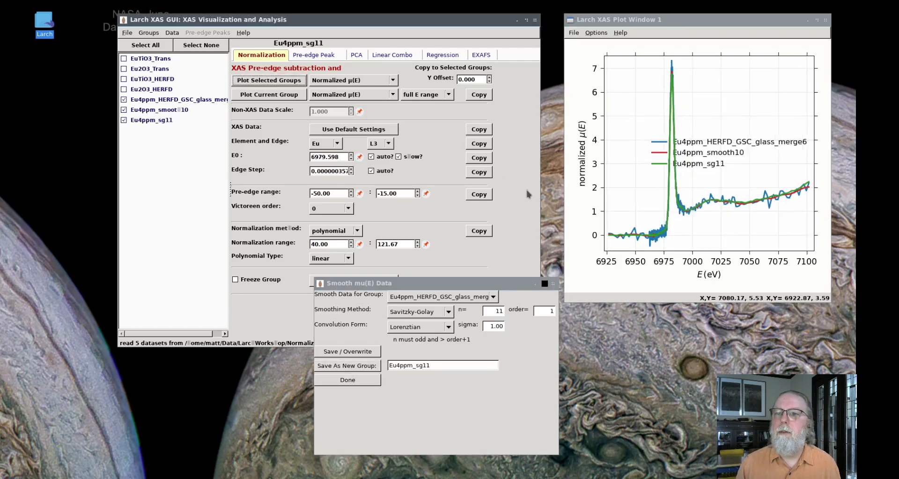
left_click(711, 142)
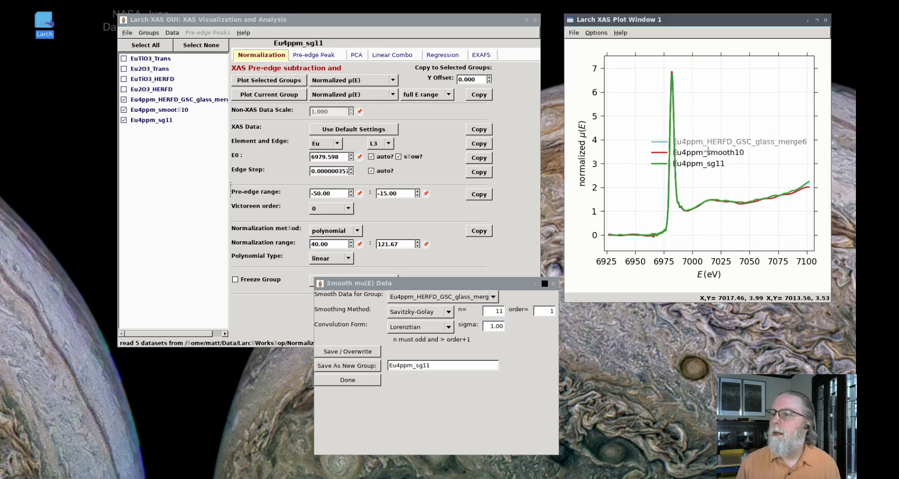
left_click(700, 157)
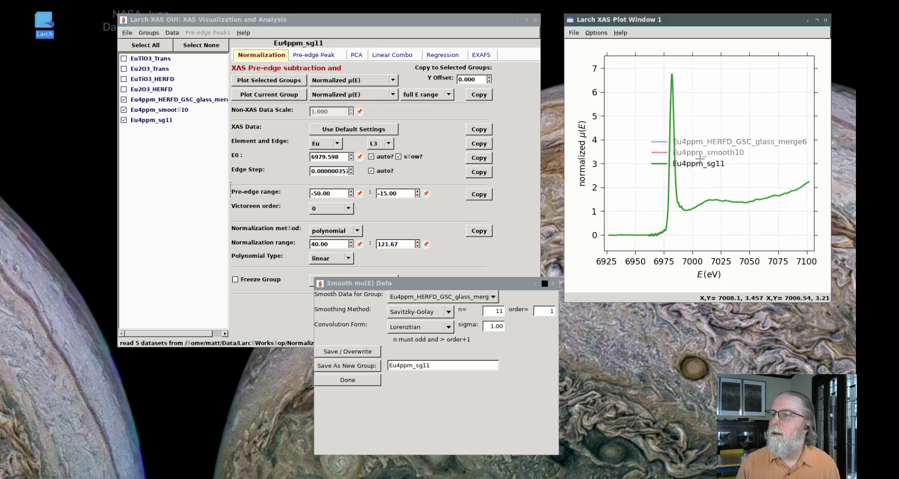
left_click(700, 154)
left_click(698, 163)
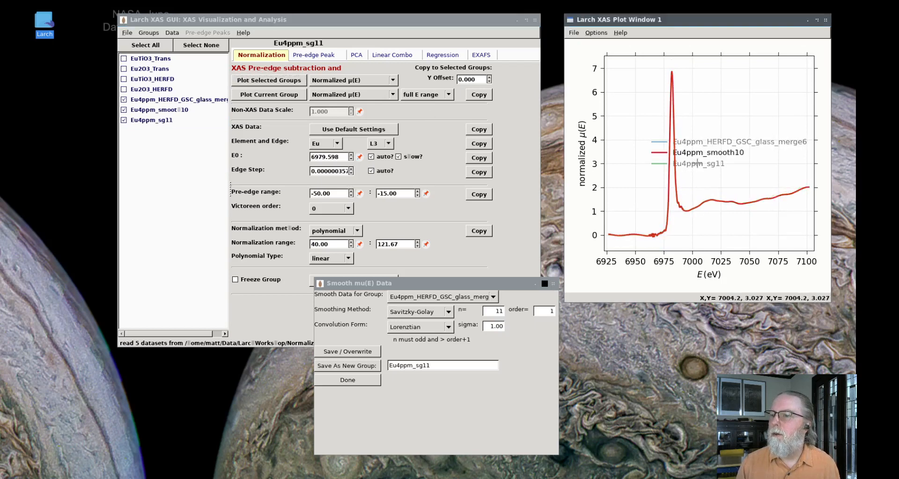
left_click(697, 163)
left_click(698, 142)
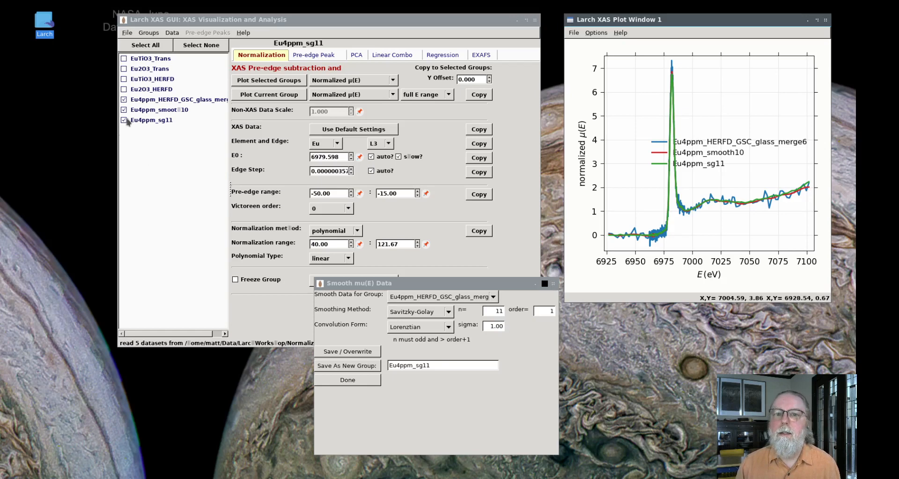
Plot Eu2O3_HERFD with Eu4ppm_smooth10 and Eu4ppm_sg11, leaving out the unsmoothed glass spectrum, and compare them around the edge
left_click(124, 90)
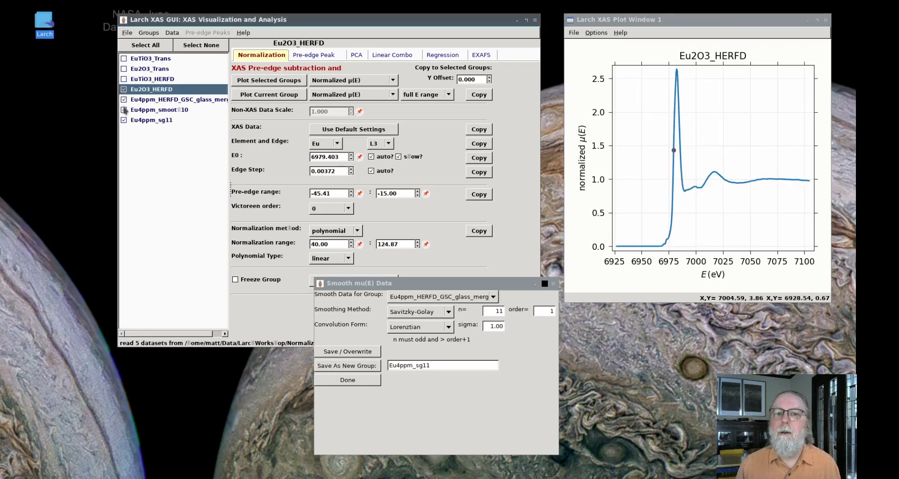
left_click(124, 100)
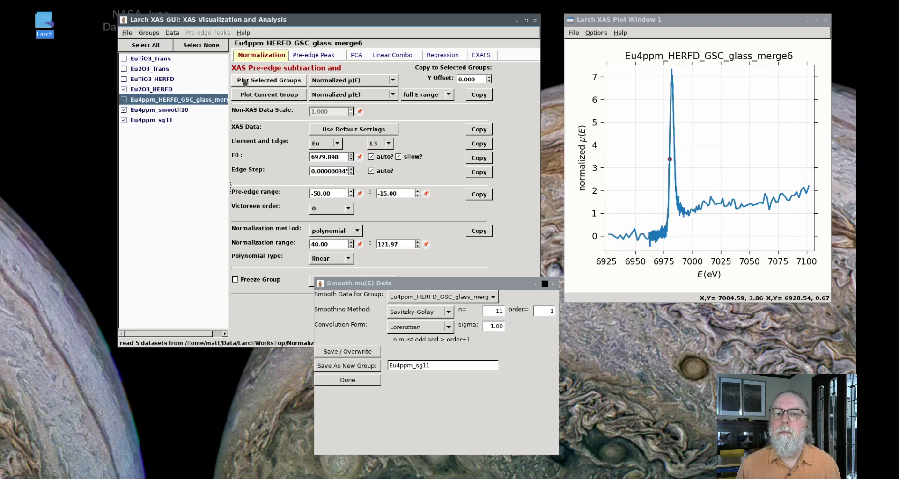
left_click(301, 81)
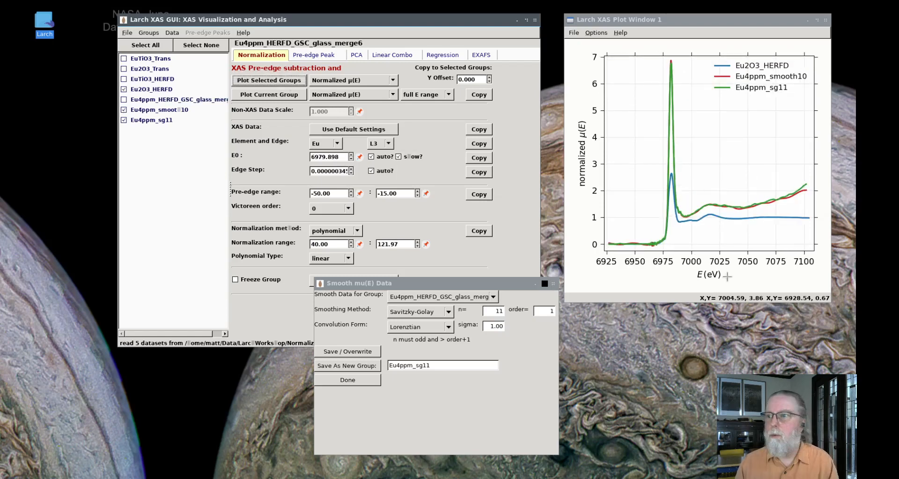
left_click_drag(641, 260, 722, 54)
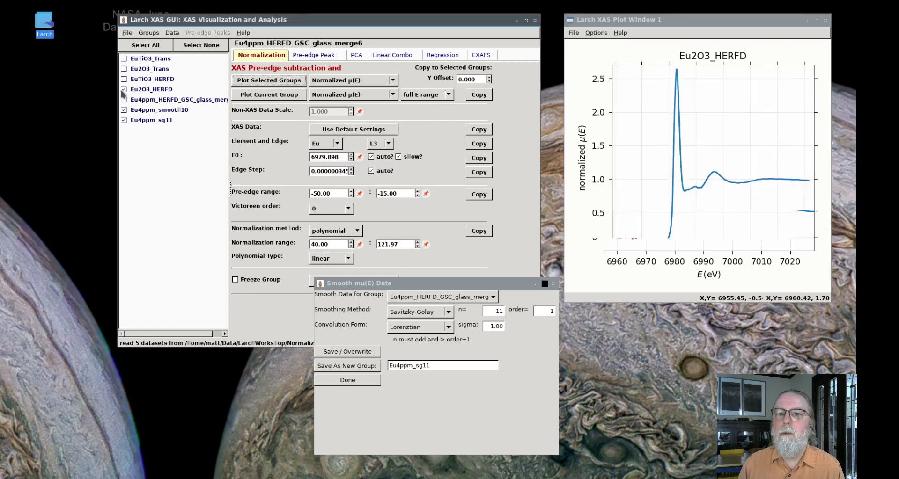
Replace Eu2O3_HERFD with Eu2O3_Trans in the normalized comparison plot and examine the edge region from about 6953 to 7017 eV
left_click(126, 92)
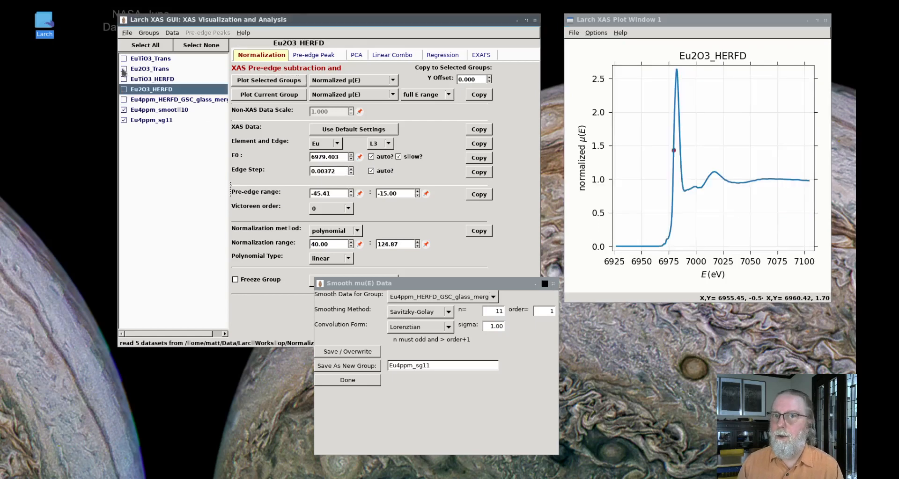
left_click(125, 69)
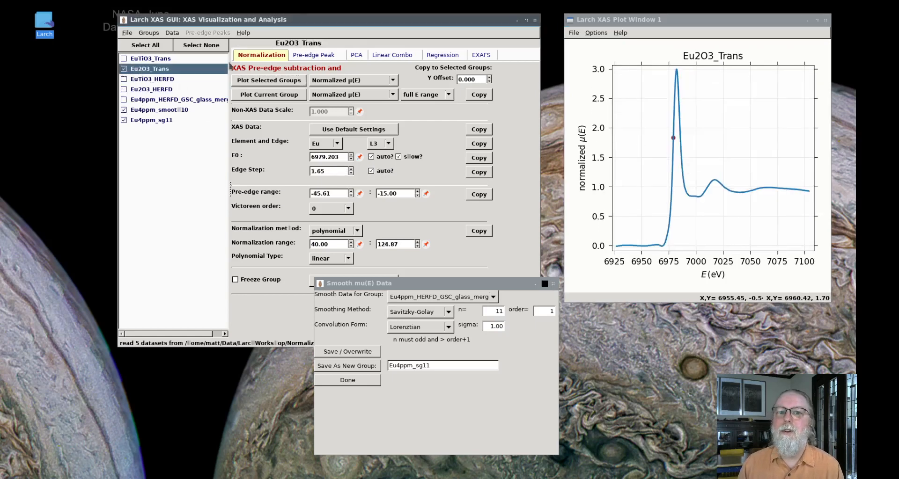
left_click(269, 80)
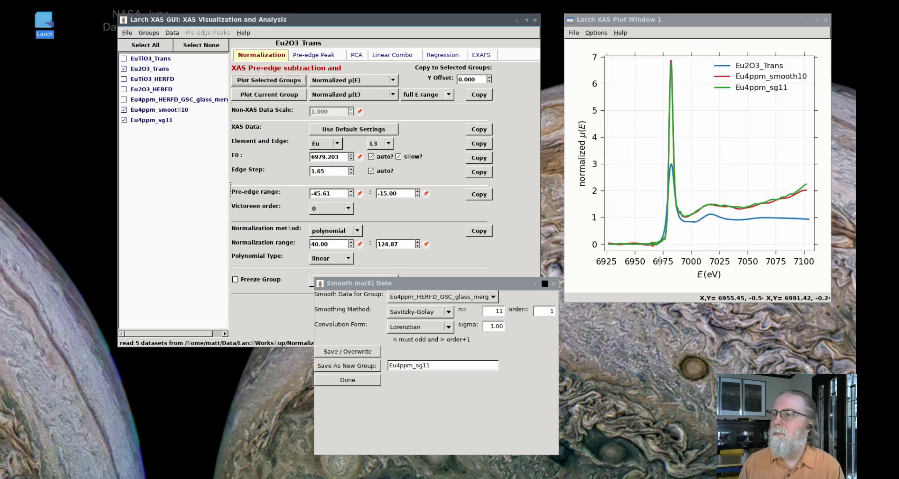
left_click_drag(639, 252, 710, 54)
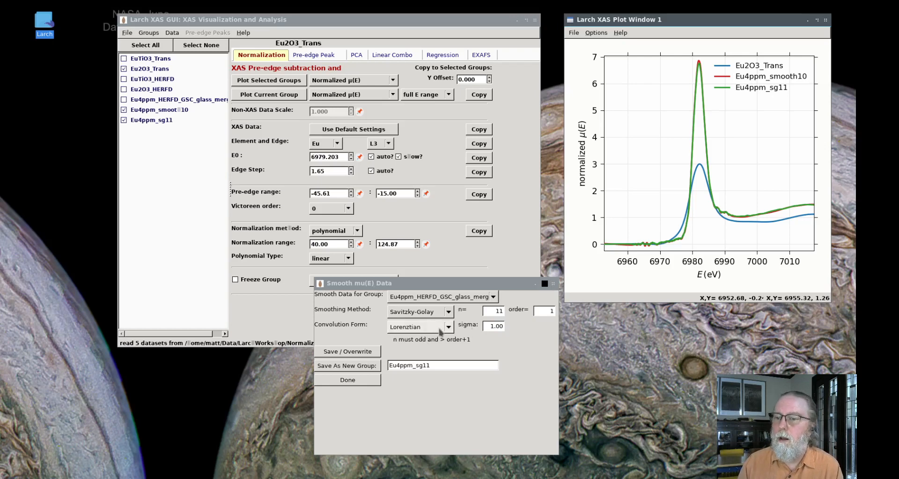
Smooth the original Eu4ppm glass spectrum by Lorentzian convolution with sigma 2.00, and toggle the original trace to check the smoothed curve
left_click(426, 312)
left_click(425, 324)
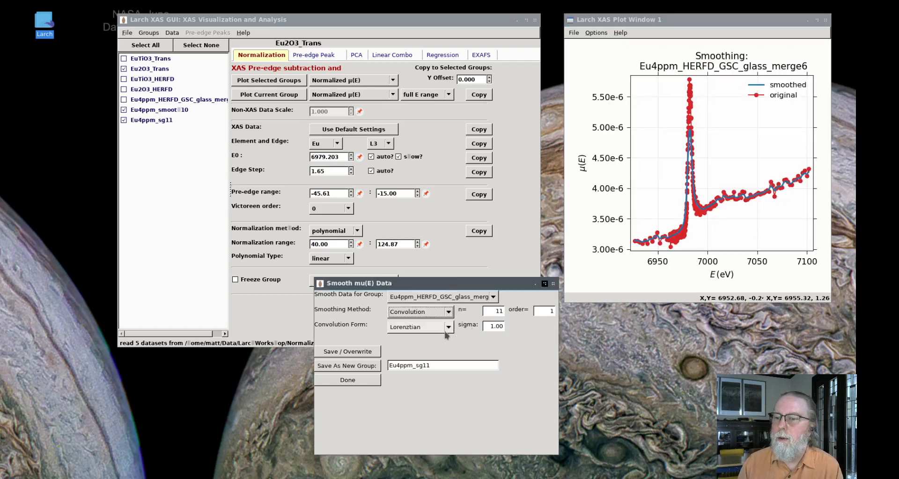
double_click(493, 326)
type("2.")
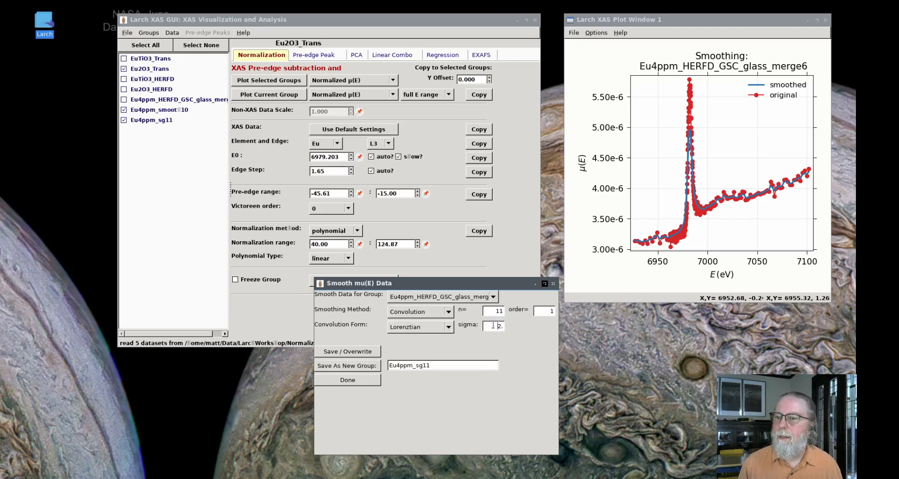
key("Return")
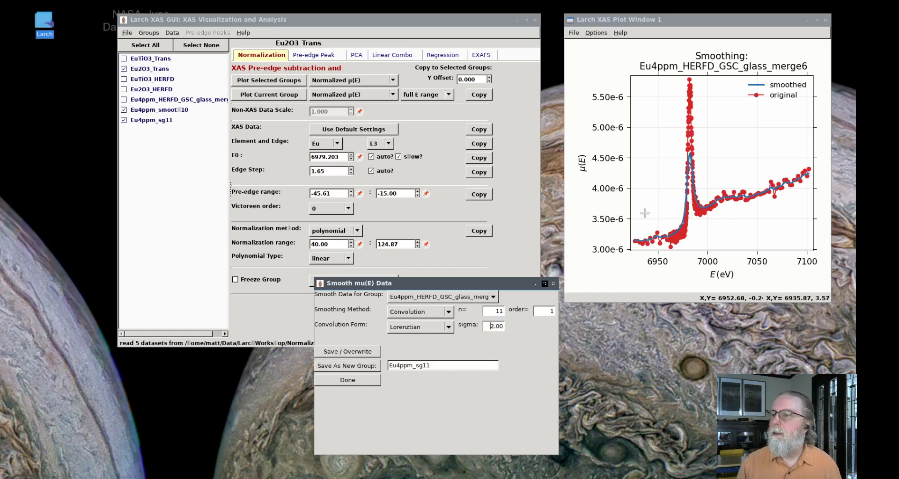
left_click(781, 94)
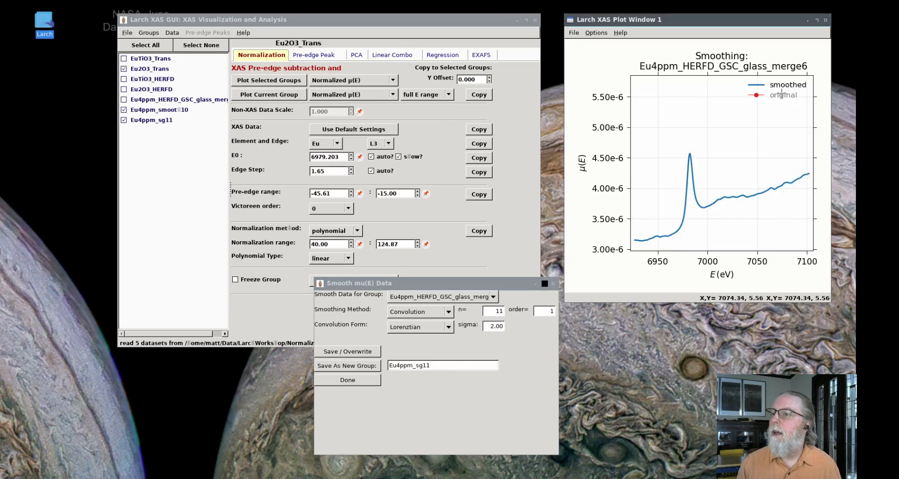
left_click(781, 94)
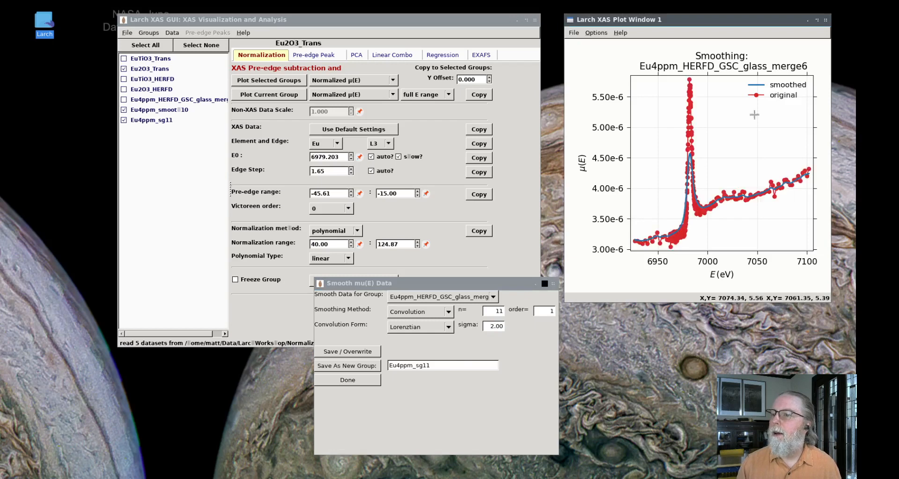
Save the convolution-smoothed spectrum as a new group named Eu4ppm_lor2
left_click(432, 365)
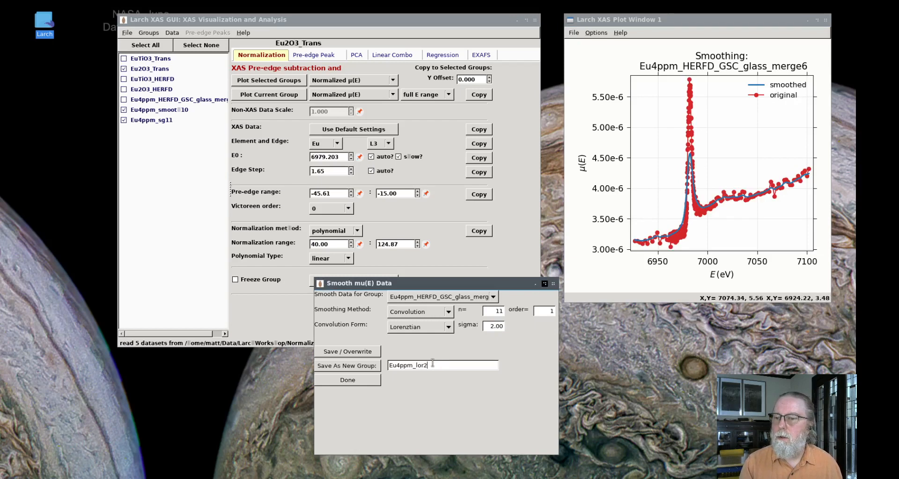
type("lor2")
left_click(347, 365)
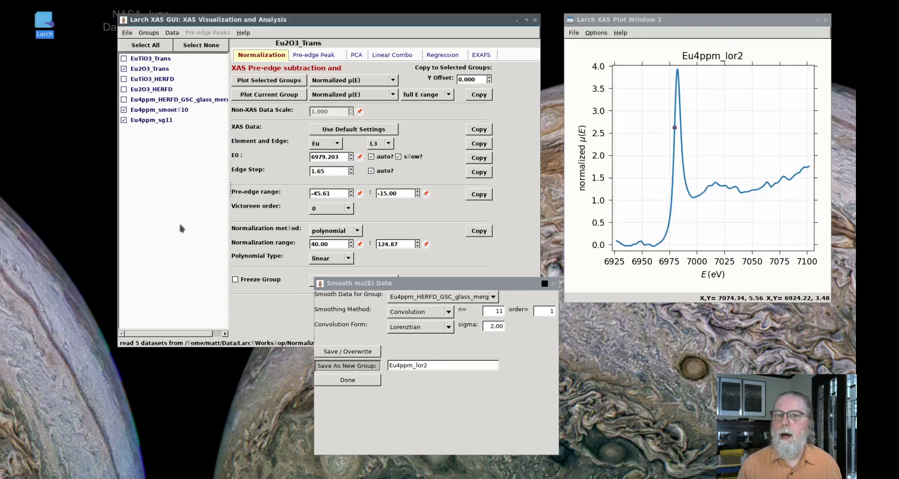
Plot only Eu2O3_Trans and Eu4ppm_lor2 together and compare them from about 6955 to 7055 eV
left_click(135, 132)
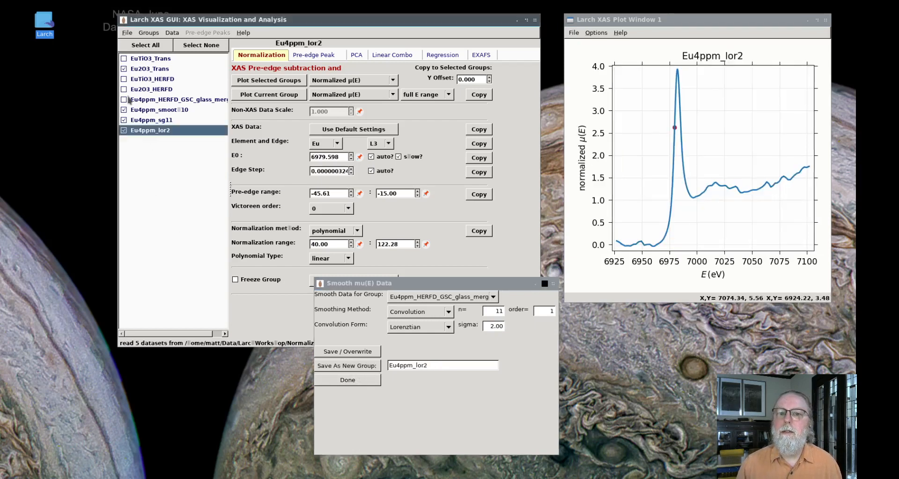
left_click(200, 44)
left_click(125, 69)
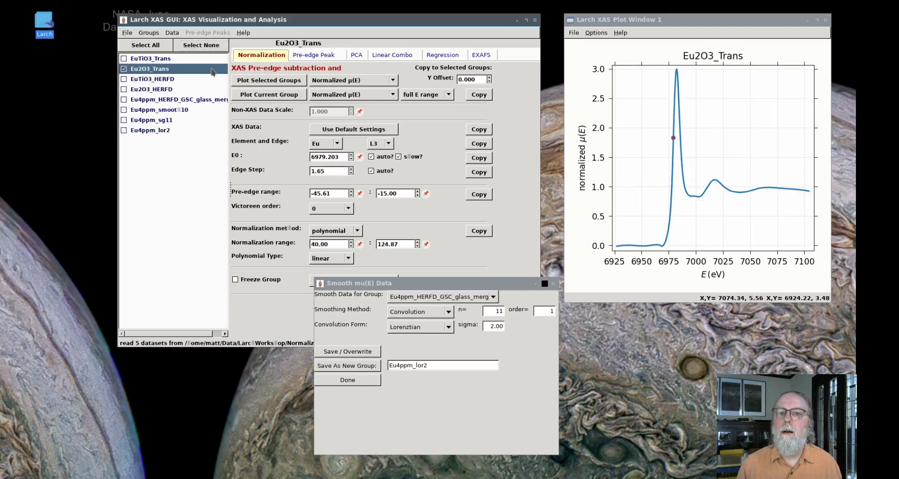
left_click(124, 132)
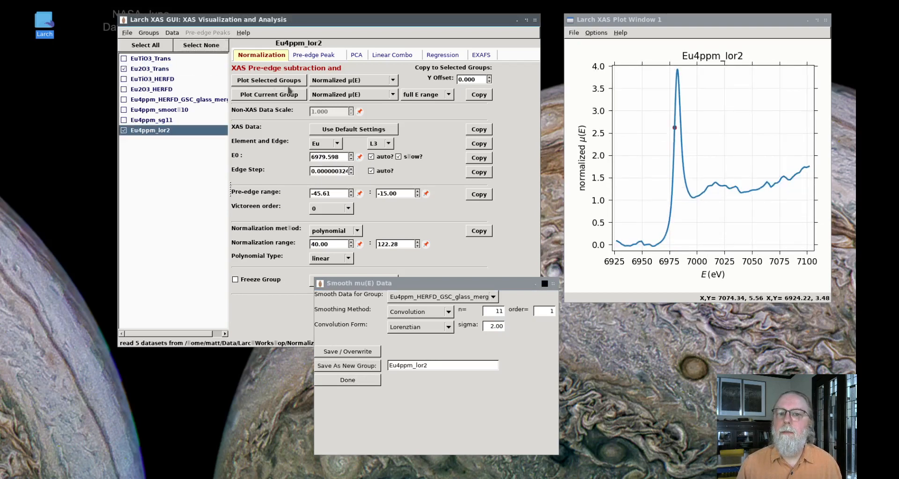
left_click(269, 81)
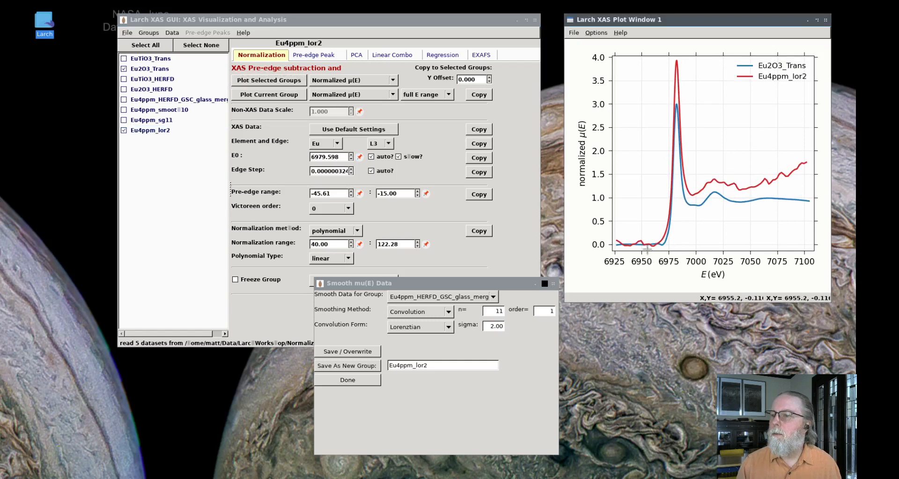
left_click_drag(647, 250, 755, 56)
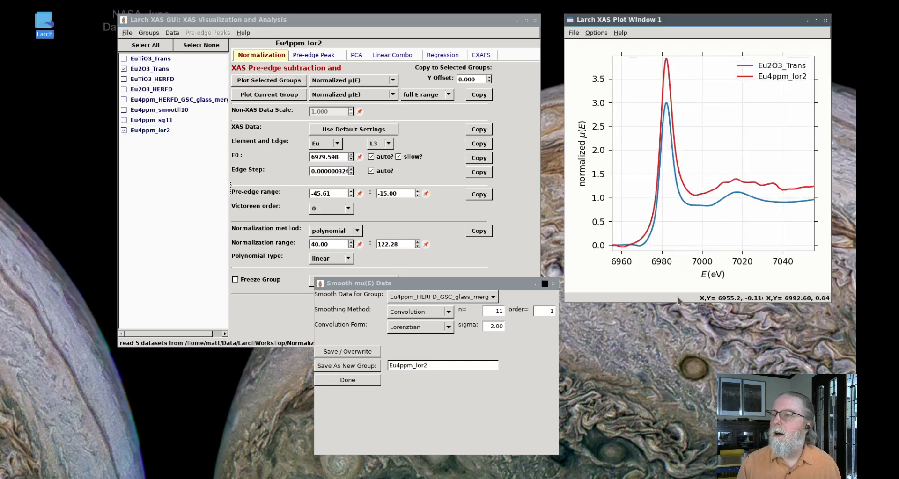
Set the Lorentzian convolution sigma to 3.00 and save the smoothed spectrum as a new group named Eu4ppm_lor3
left_click(495, 326)
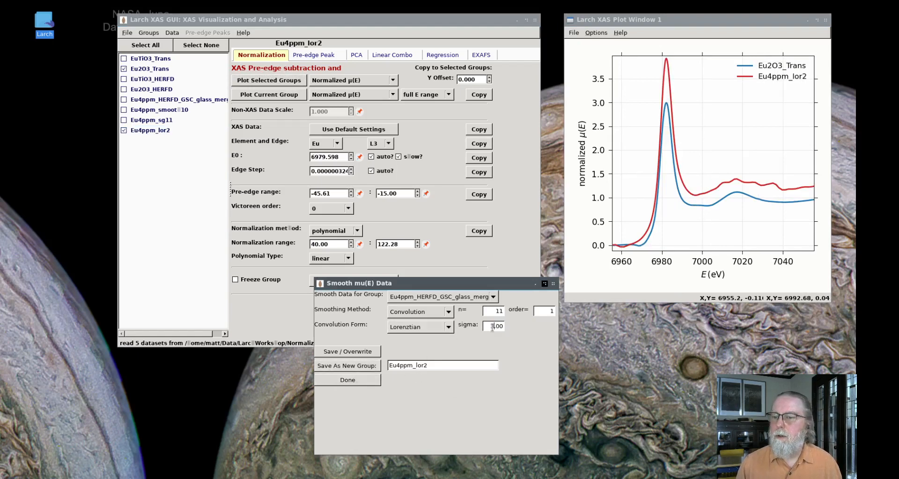
key("Return")
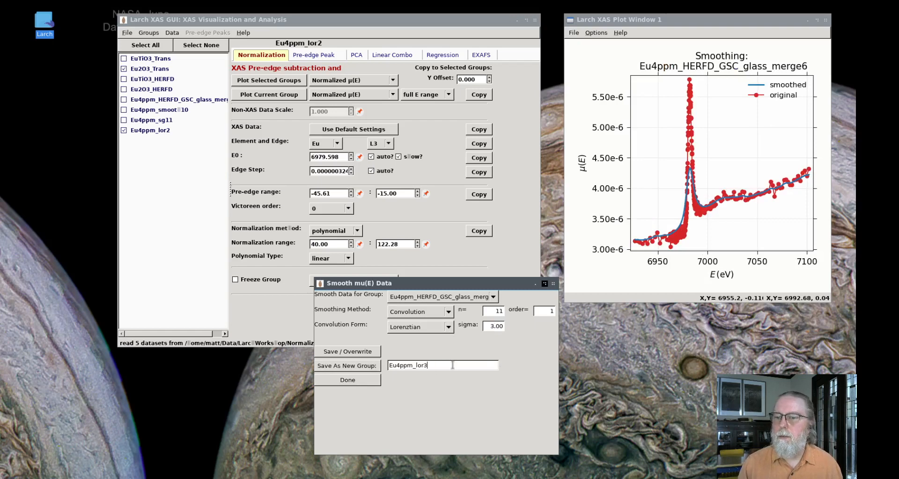
left_click(347, 366)
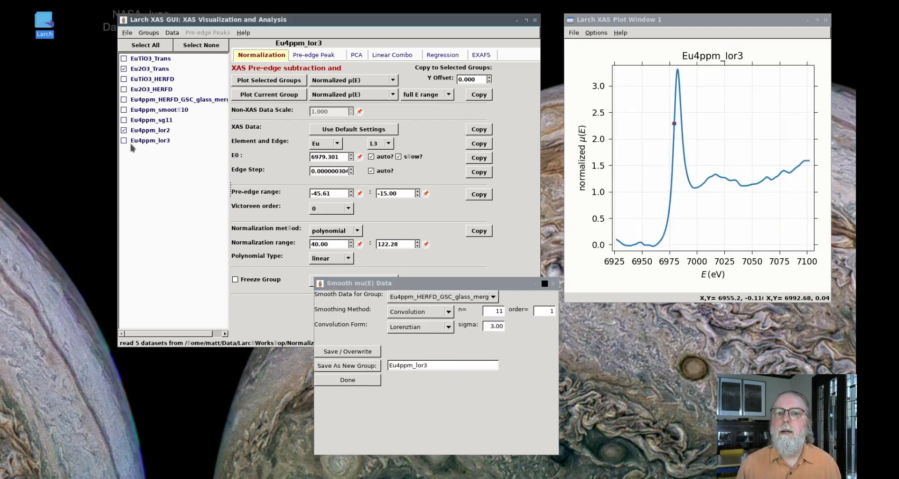
Plot Eu4ppm_lor3 instead of Eu4ppm_lor2 with Eu2O3_Trans and compare their white-line widths from about 6959 to 7019 eV
left_click(123, 141)
left_click(123, 131)
left_click(287, 80)
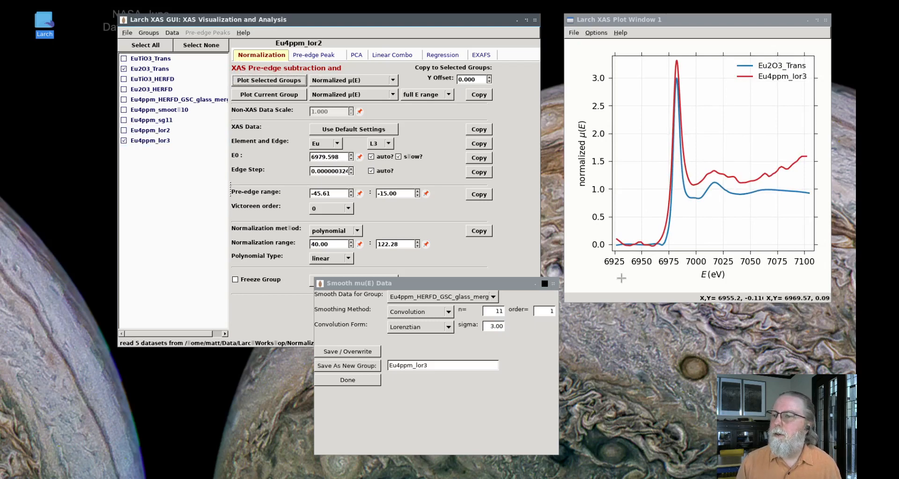
left_click_drag(651, 250, 717, 49)
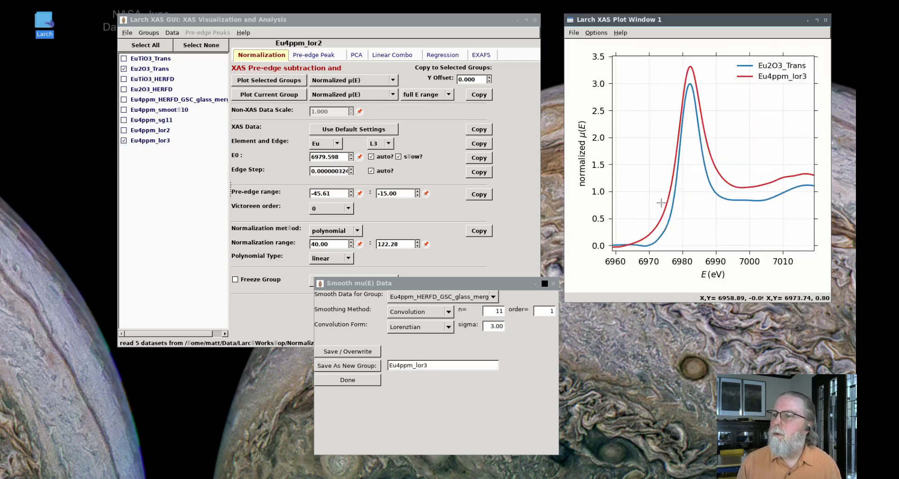
left_click(791, 77)
left_click(791, 76)
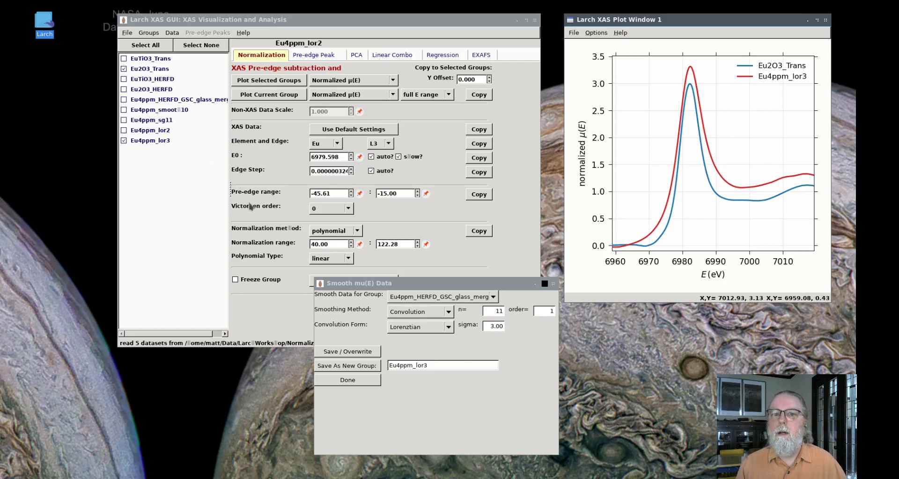
Close the smoothing dialog and plot the normalized Eu2O3_Trans spectrum alone
left_click(555, 285)
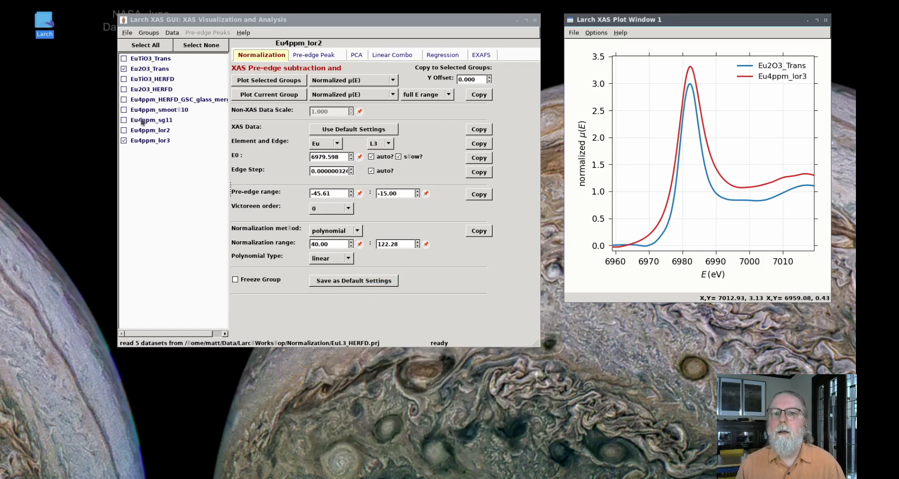
left_click(152, 70)
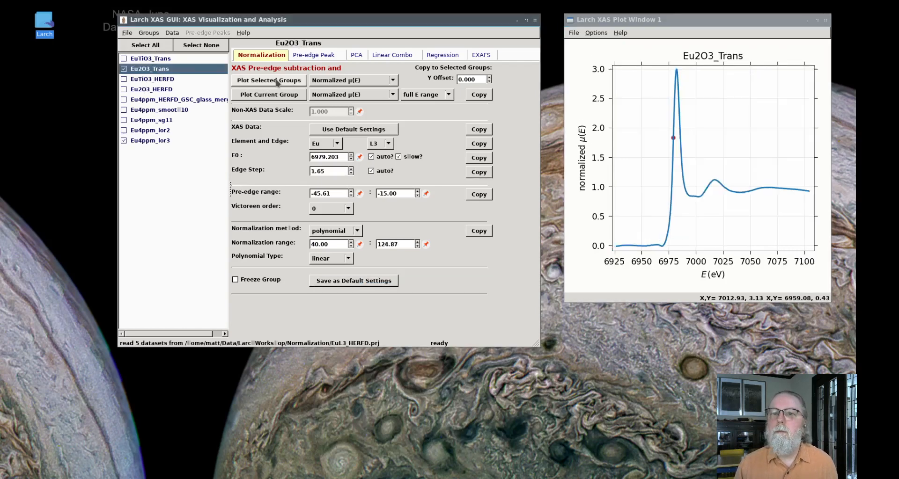
left_click(270, 95)
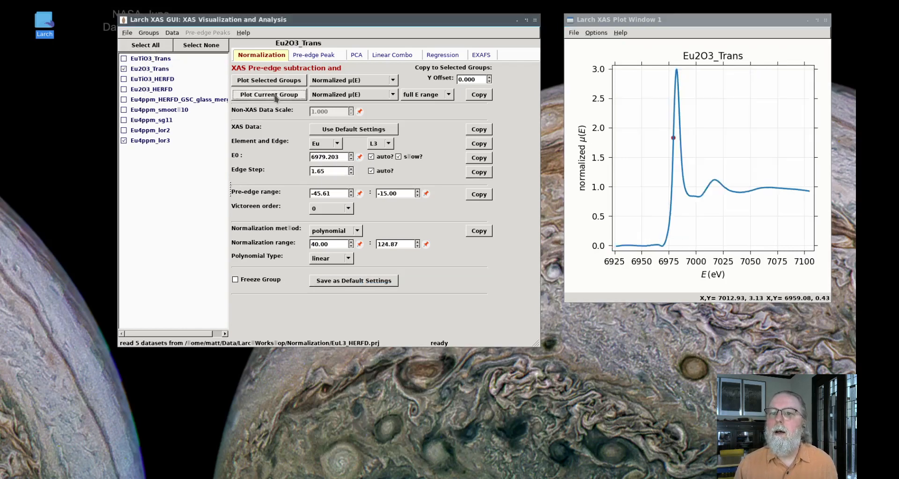
Start deconvolving Eu2O3_Trans with the Lorentzian functional form, keeping the dialog clear of the normalization settings
left_click(172, 32)
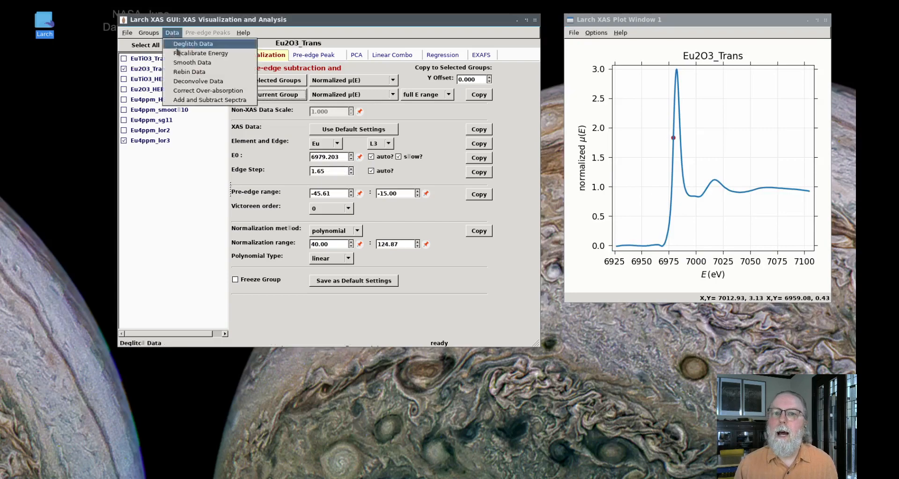
left_click(185, 81)
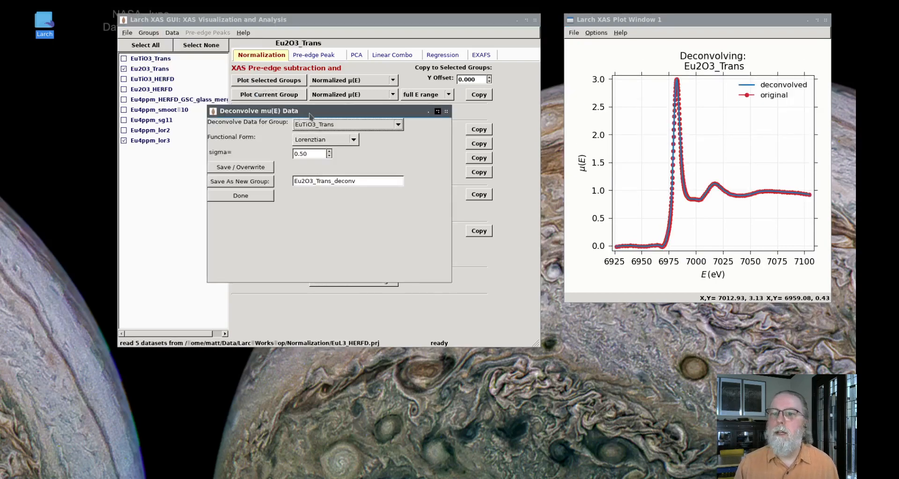
left_click_drag(316, 119, 421, 290)
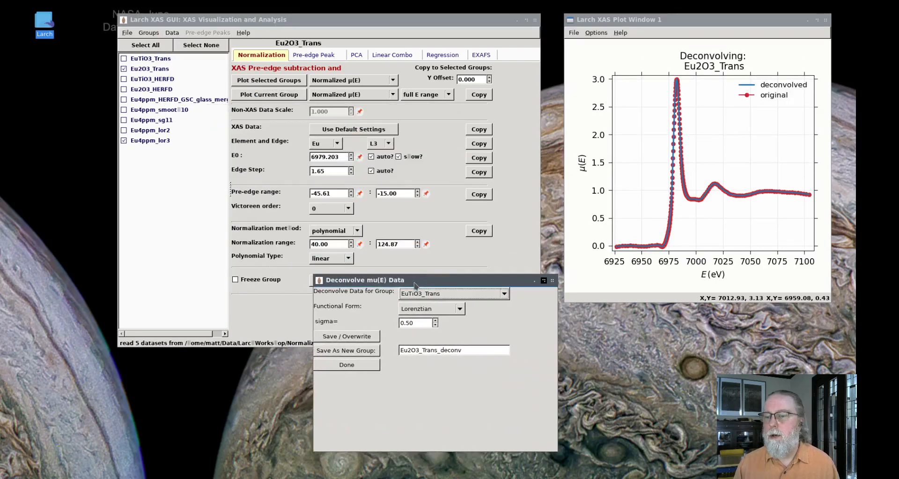
left_click(433, 311)
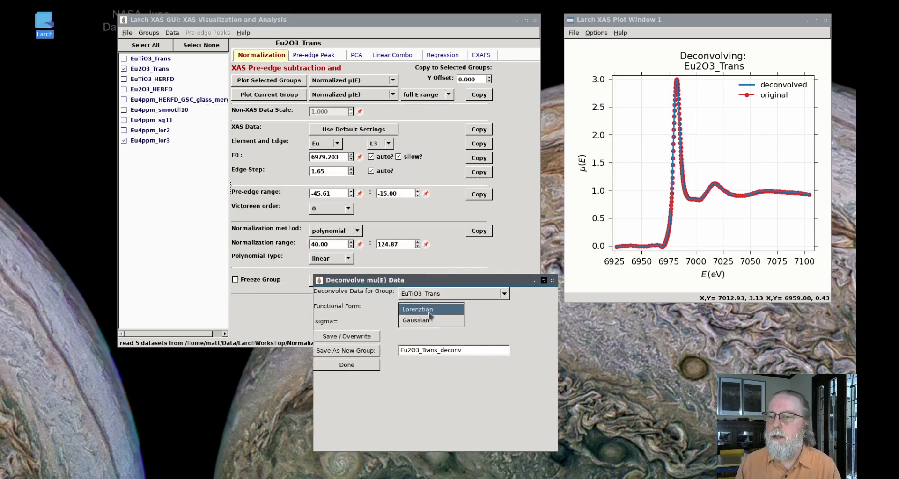
left_click(429, 312)
Try Lorentzian sigma values from 0.70 to 0.90 and compare the deconvolved Eu2O3_Trans spectrum with the original
left_click(435, 320)
left_click(435, 321)
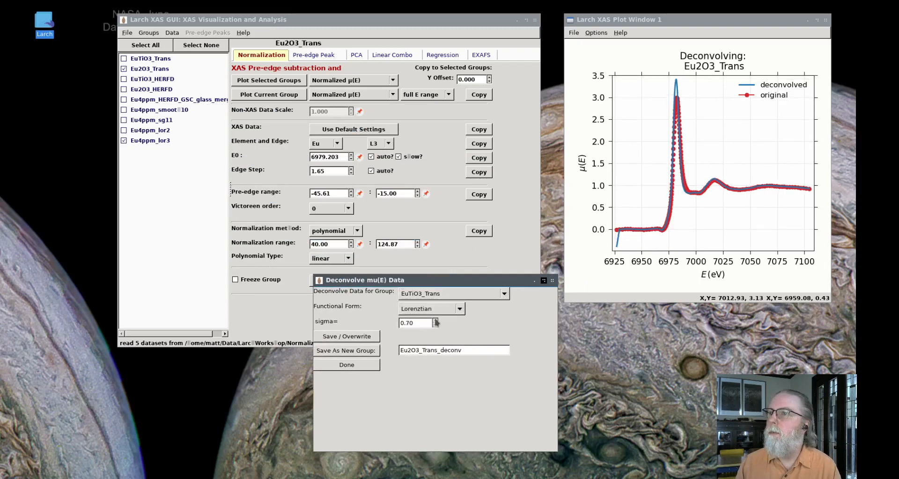
left_click(435, 321)
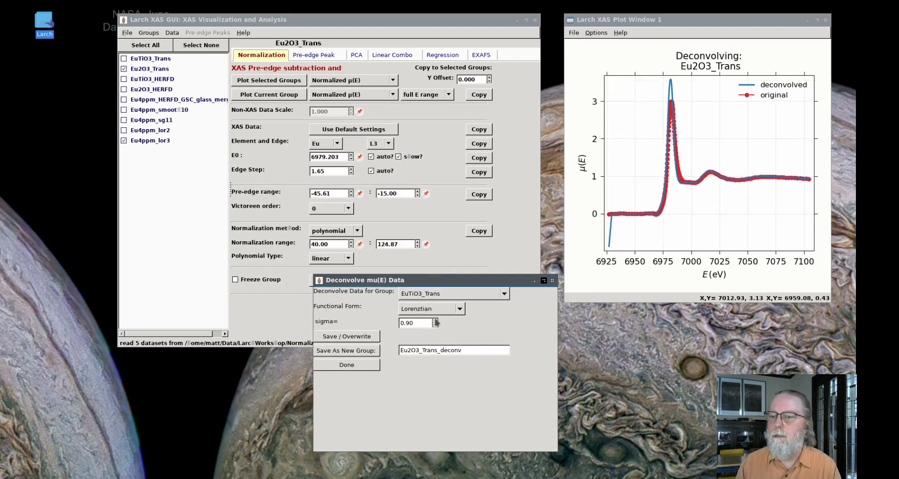
left_click(435, 321)
left_click(435, 325)
left_click(435, 325)
Set the deconvolution sigma to 1.00 and save the result as a new group named Eu2O3_Trans_deconv_lor1
left_click(423, 323)
key("BackSpace")
key("BackSpace")
key("BackSpace")
key("BackSpace")
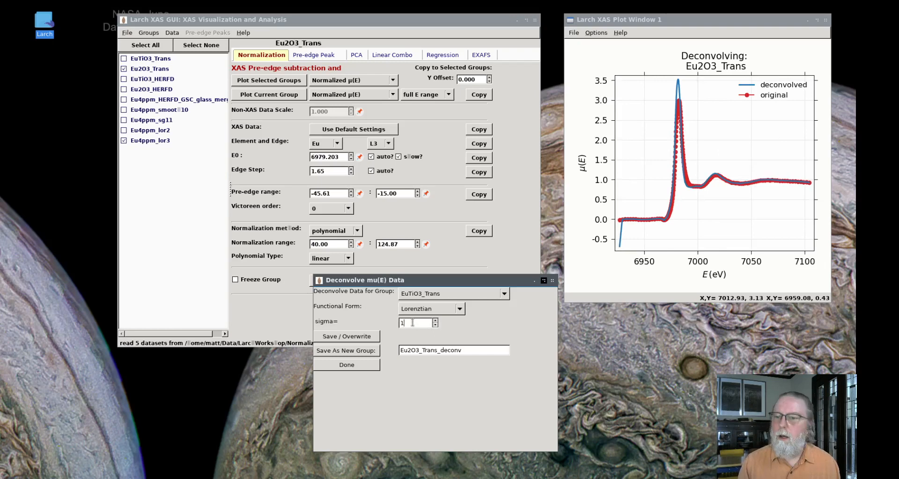
type("1")
left_click(450, 349)
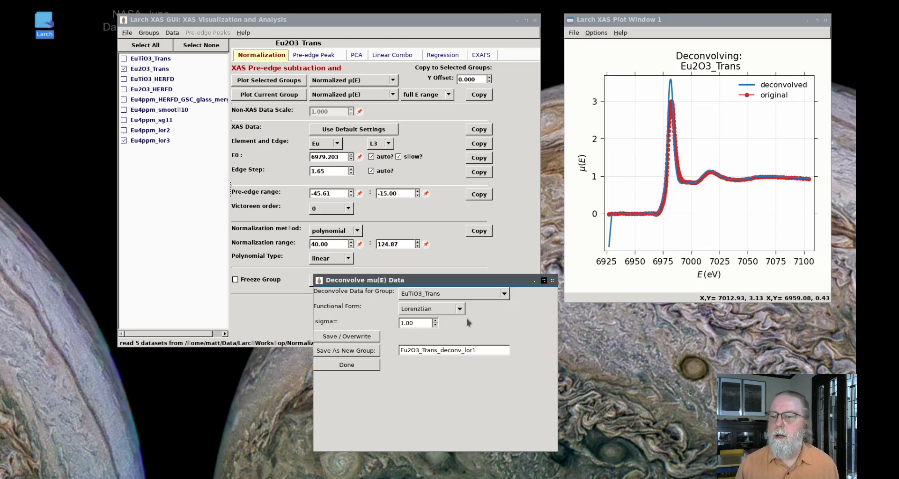
left_click(347, 351)
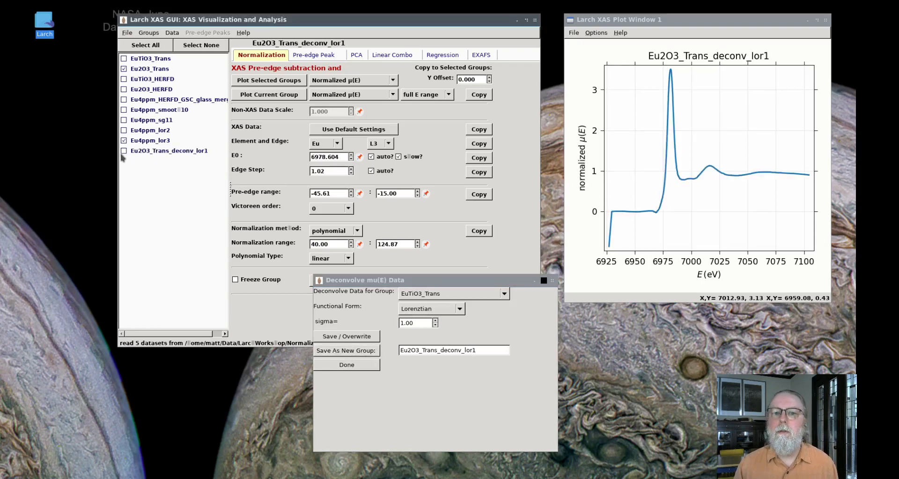
Plot only Eu4ppm_HERFD_GSC_glass_merge6 and Eu2O3_Trans_deconv_lor1 together and compare them from about 6951 to 7027 eV
left_click(124, 153)
left_click(201, 45)
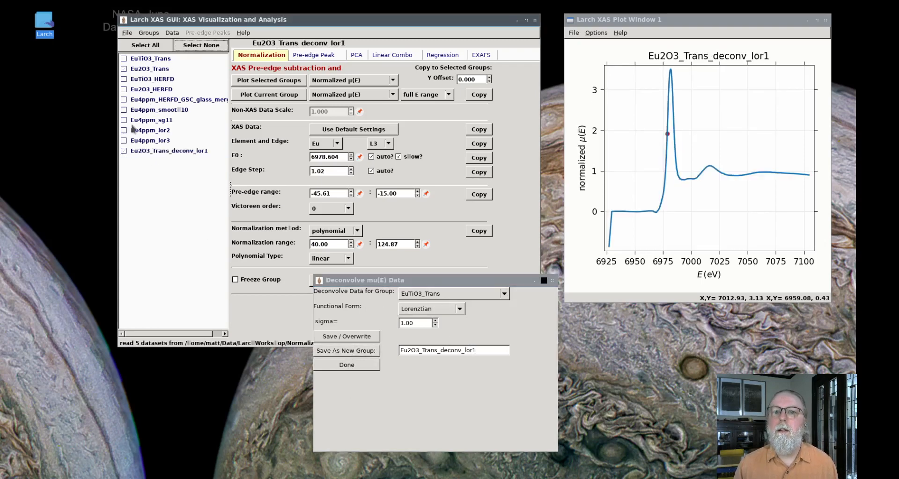
left_click(124, 151)
left_click(124, 99)
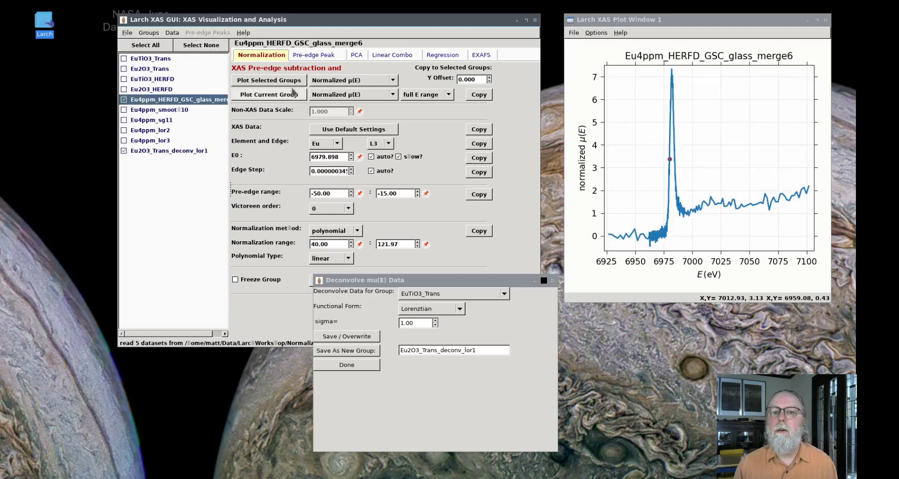
left_click(281, 81)
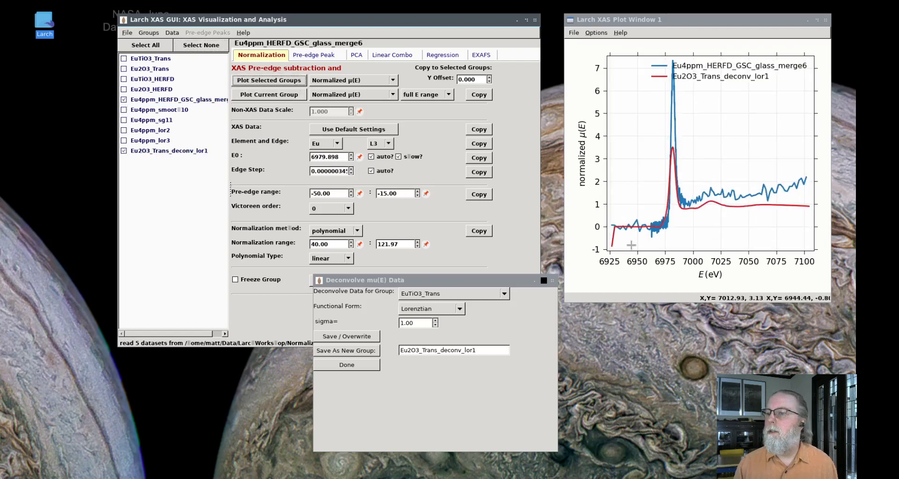
left_click_drag(638, 240, 723, 81)
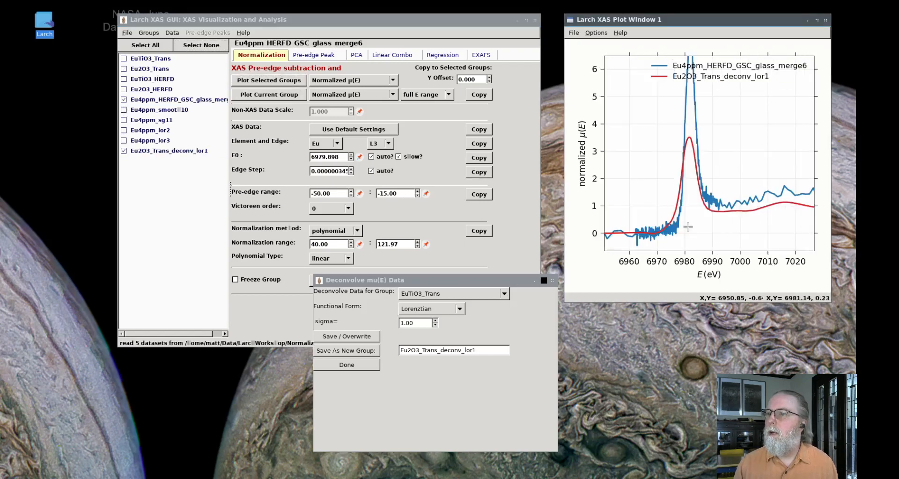
Set the Lorentzian deconvolution sigma to 2.00 and save the result as a new group named Eu2O3_Trans_deconv_lor2
left_click(428, 324)
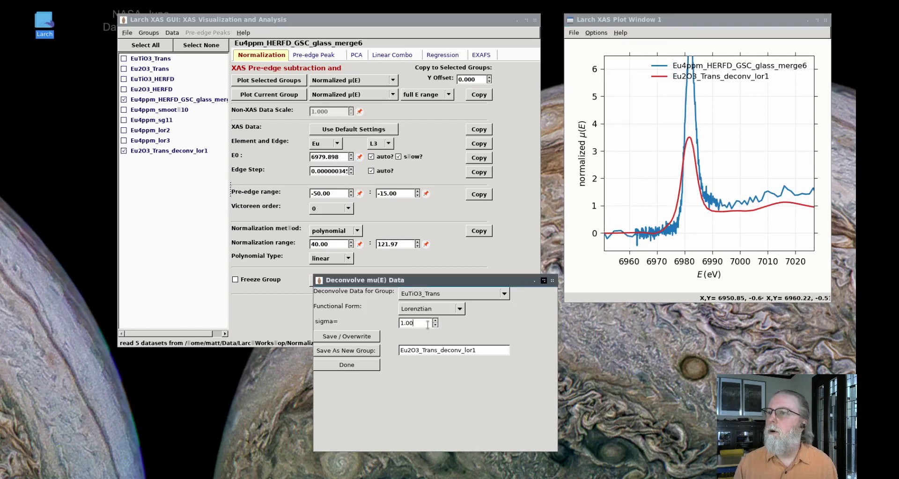
key("BackSpace")
key("BackSpace")
key("BackSpace")
key("BackSpace")
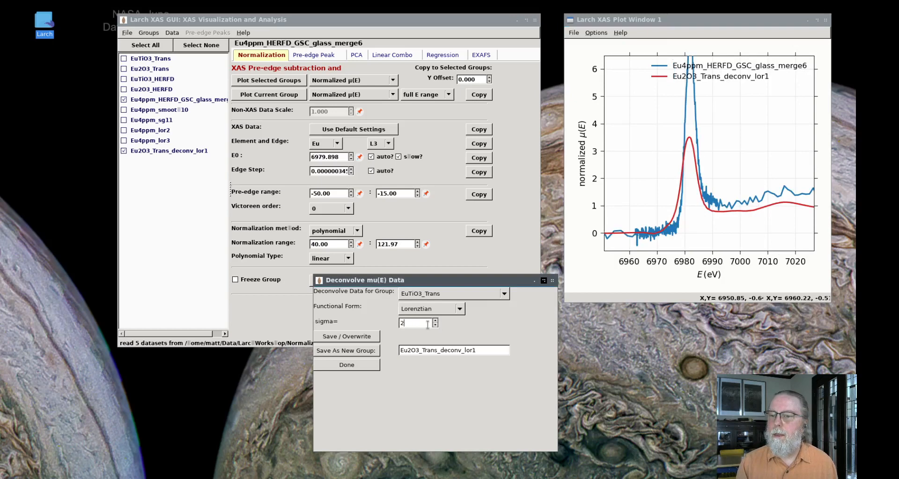
type("2")
key("Return")
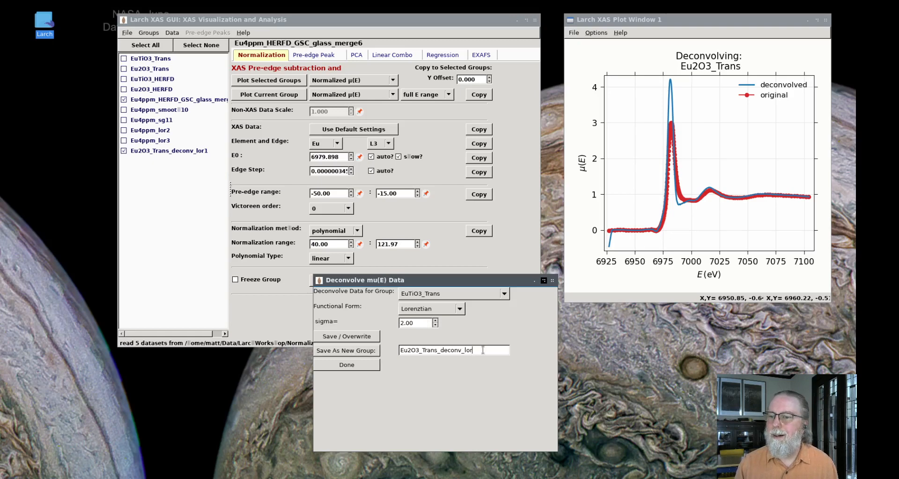
type("2")
left_click(347, 351)
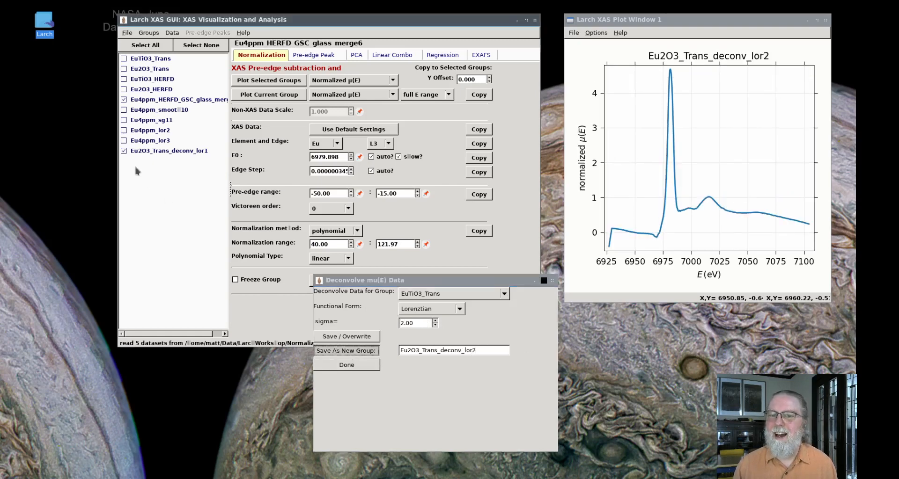
Plot Eu2O3_Trans_deconv_lor2 instead of Eu2O3_Trans_deconv_lor1 with the Eu4ppm glass spectrum and compare them from about 6960 to 7025 eV
left_click(136, 151)
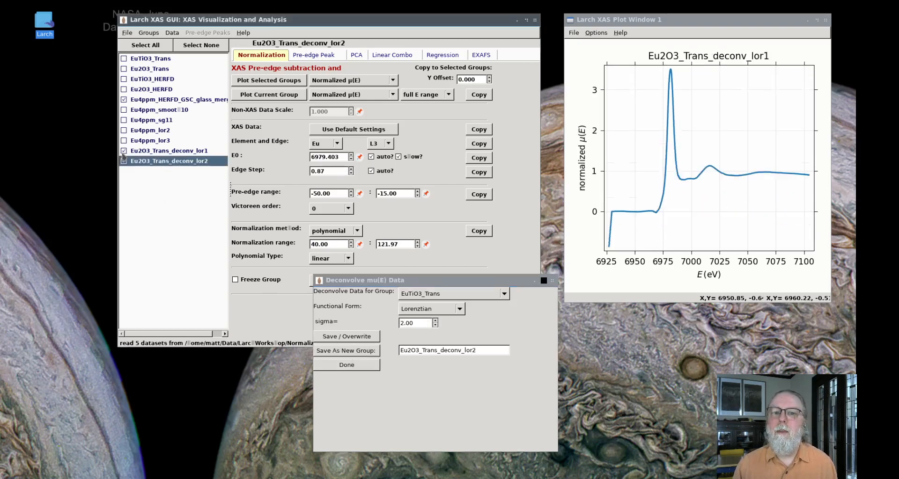
left_click(262, 80)
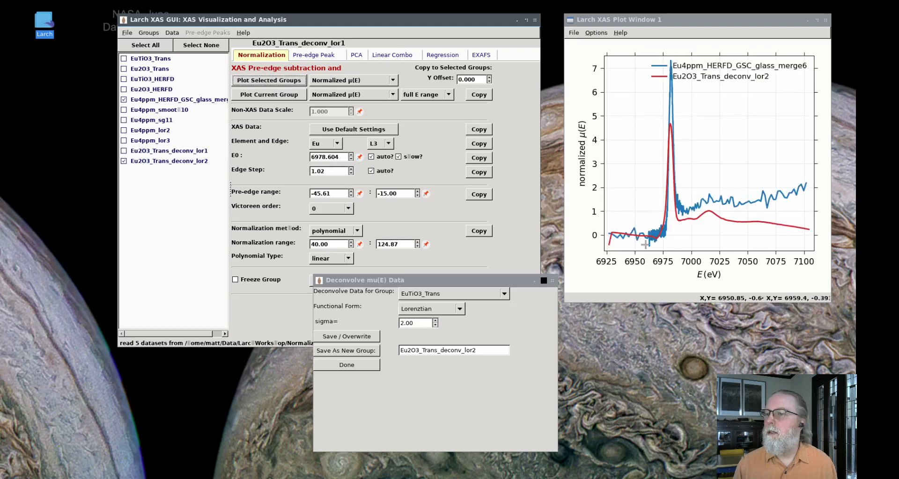
left_click_drag(646, 244, 715, 62)
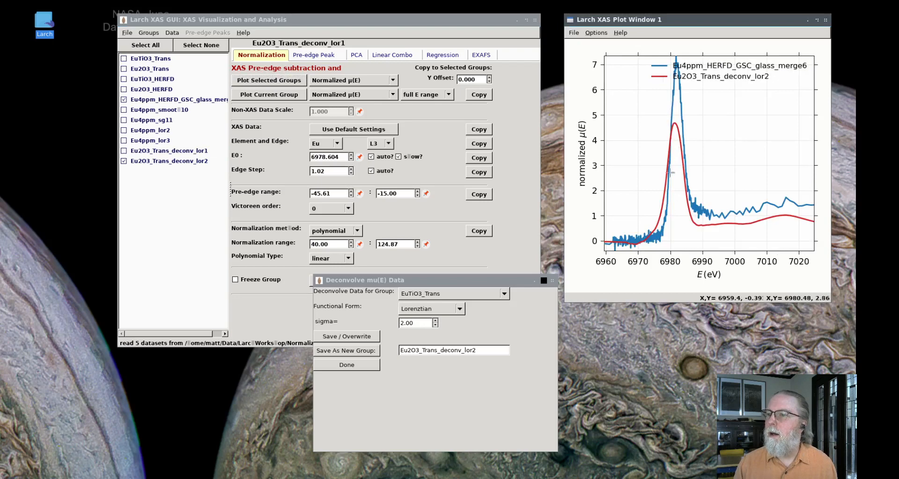
Set the Lorentzian deconvolution sigma to 2.50 and save the result as a new group named Eu2O3_Trans_deconv_lor25
left_click(417, 321)
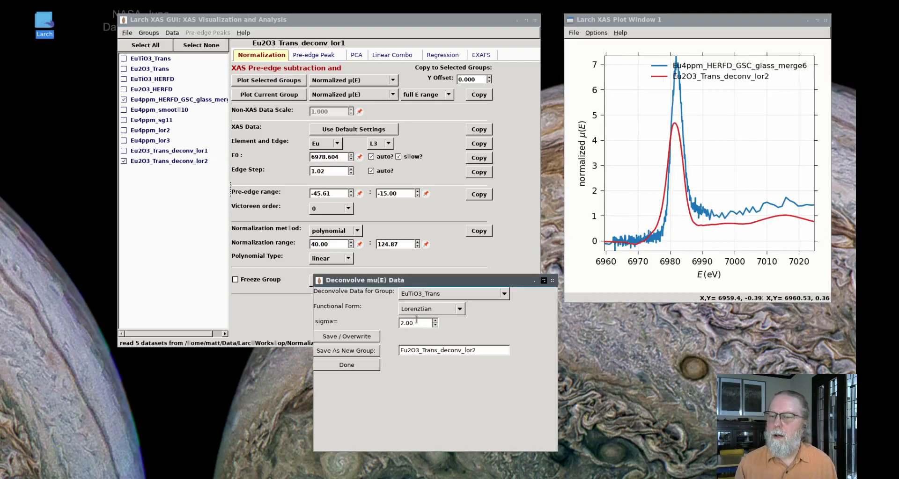
key("BackSpace")
key("BackSpace")
type("5")
key("Return")
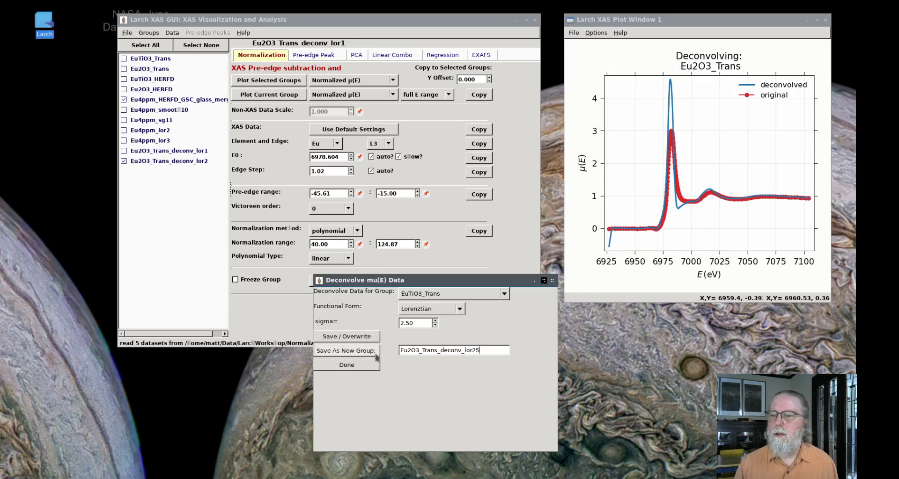
left_click(346, 350)
Plot Eu2O3_Trans_deconv_lor25 instead of Eu2O3_Trans_deconv_lor2 with the Eu4ppm glass spectrum and compare their white lines from about 6955 to 7011 eV
left_click(123, 171)
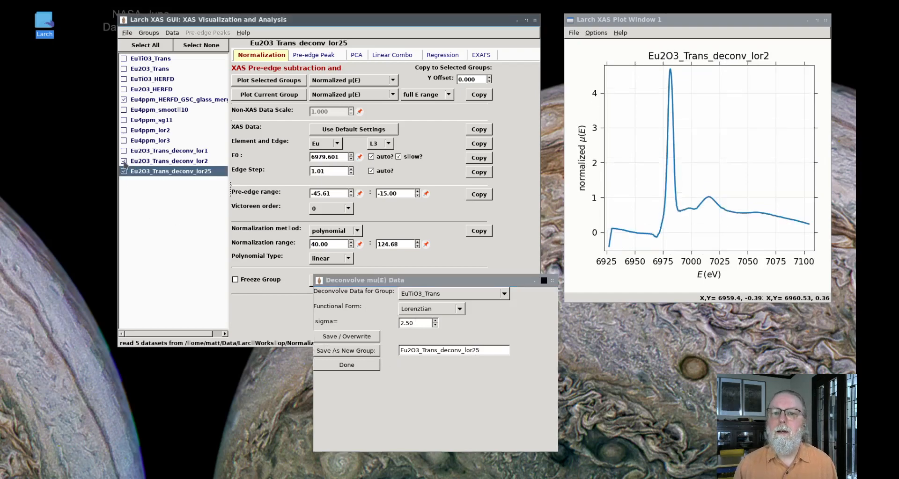
left_click(124, 161)
left_click(291, 83)
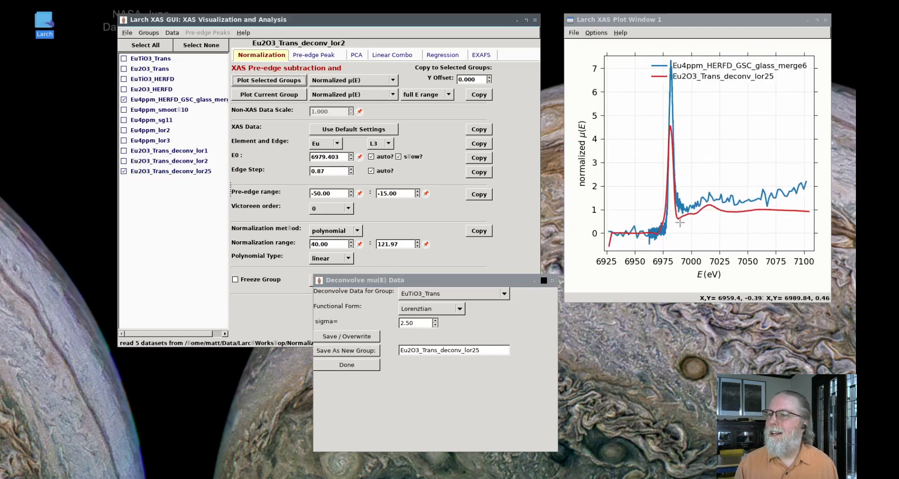
left_click_drag(641, 242, 707, 53)
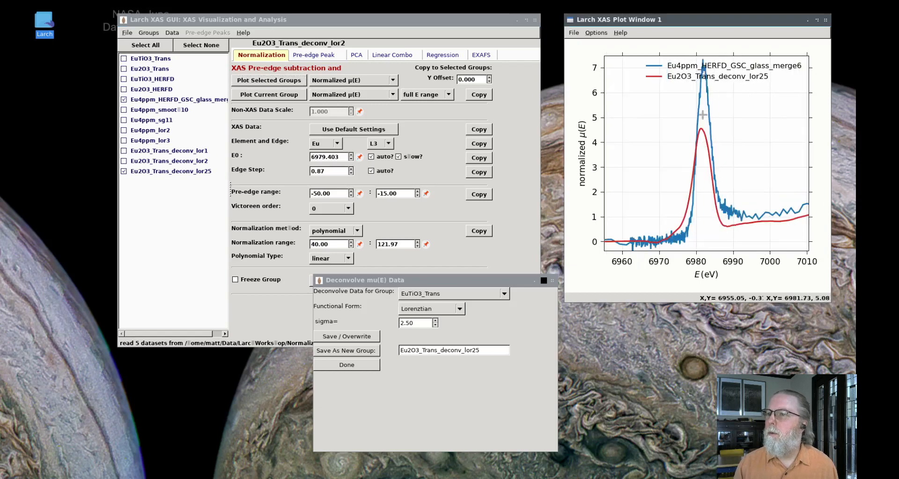
Set the Lorentzian deconvolution sigma to 4.00 and save the result as a new group named Eu2O3_Trans_deconv_lor4
left_click(411, 305)
left_click(421, 322)
left_click_drag(421, 322, 399, 325)
type("4")
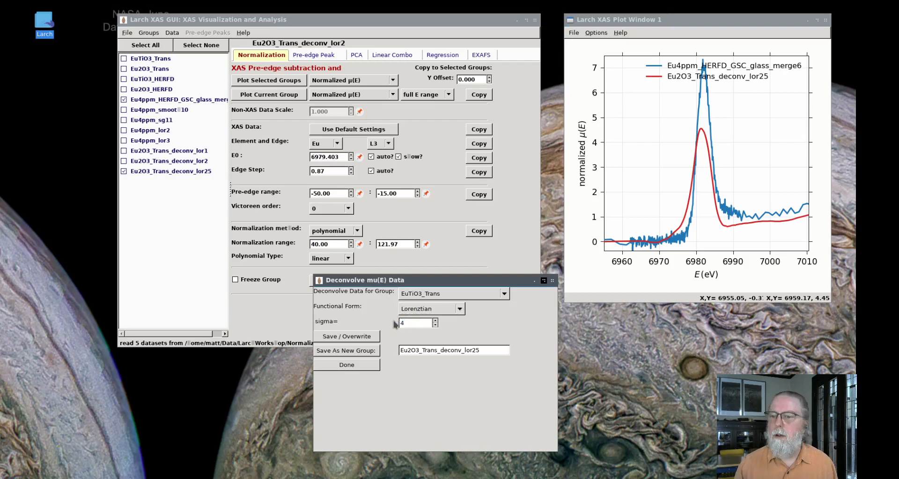
key("Return")
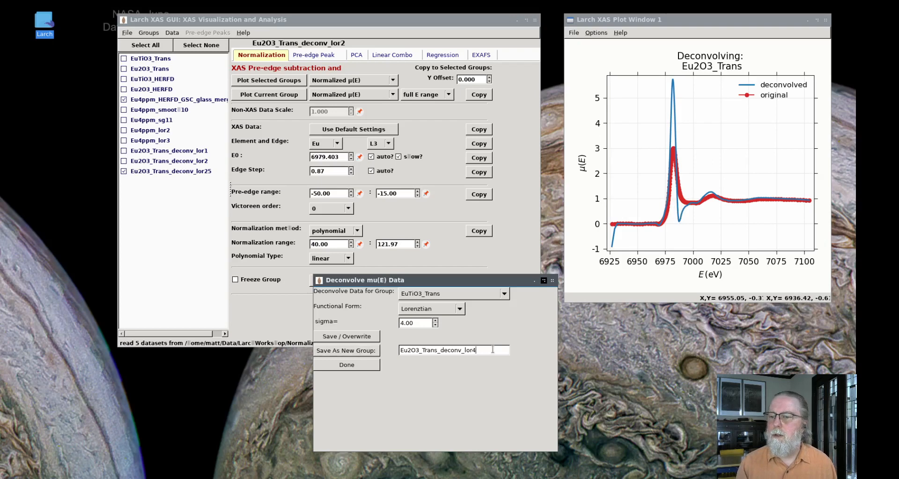
left_click(346, 351)
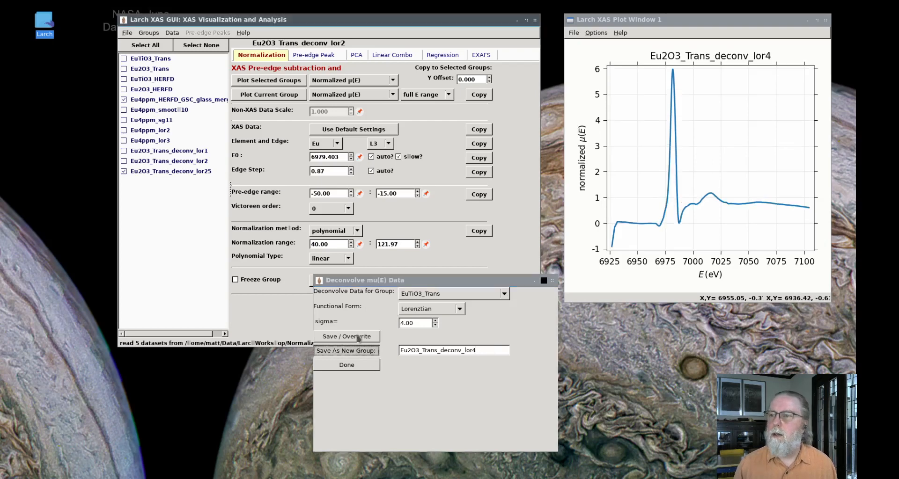
Compare Eu2O3_Trans_deconv_lor4 with the Eu4ppm glass spectrum on a plot from about 6958 to 7012 eV, and close the deconvolution dialog
left_click(123, 182)
left_click(124, 172)
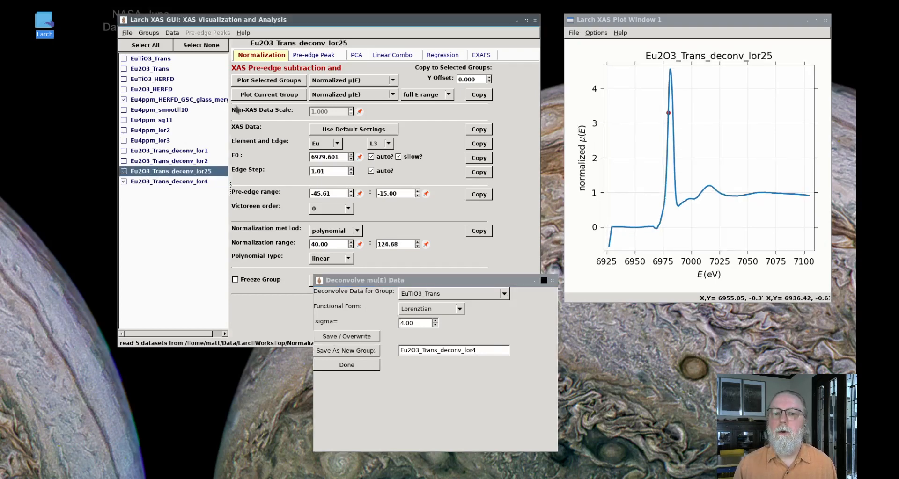
left_click(270, 85)
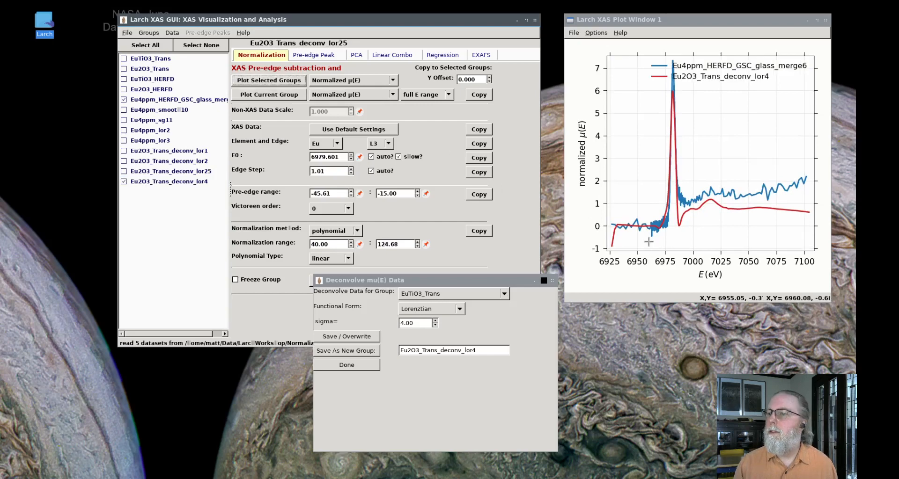
left_click_drag(650, 232, 704, 59)
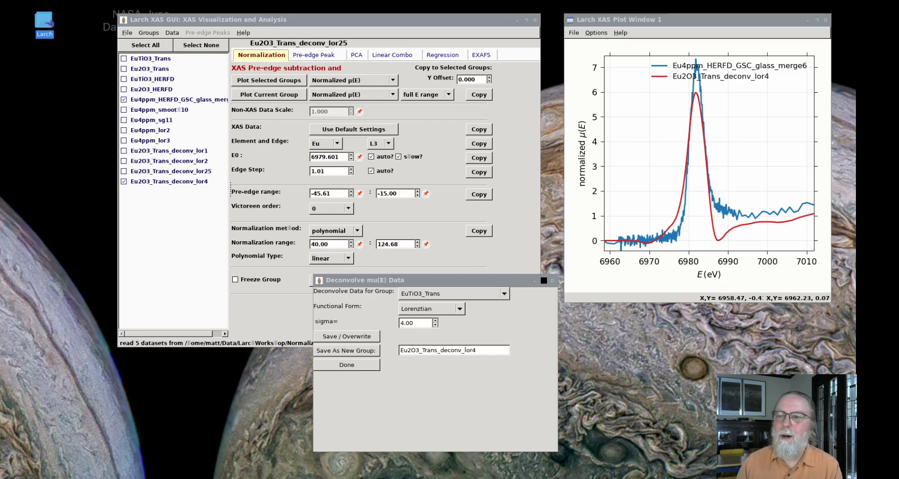
left_click(553, 282)
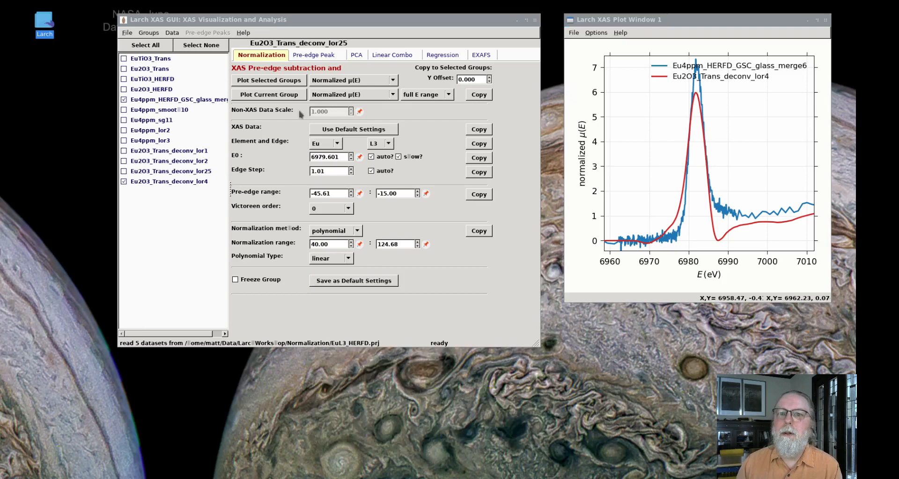
left_click(172, 32)
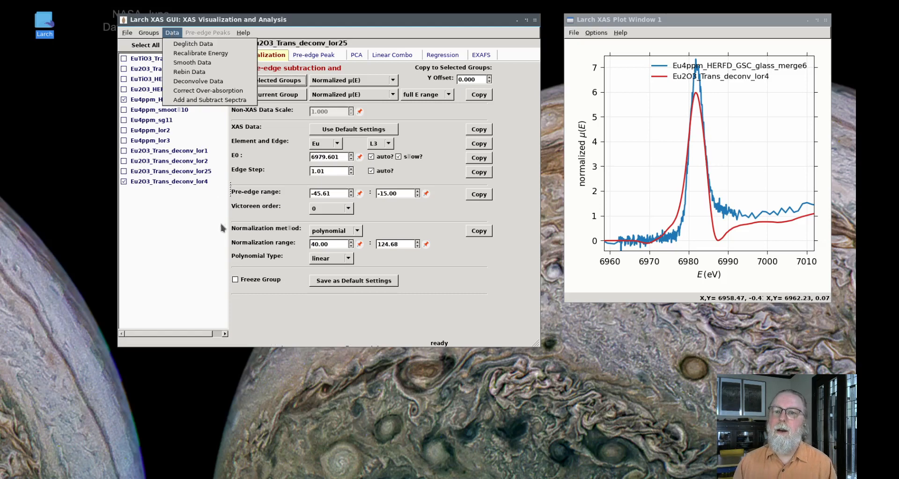
left_click(202, 241)
left_click(173, 33)
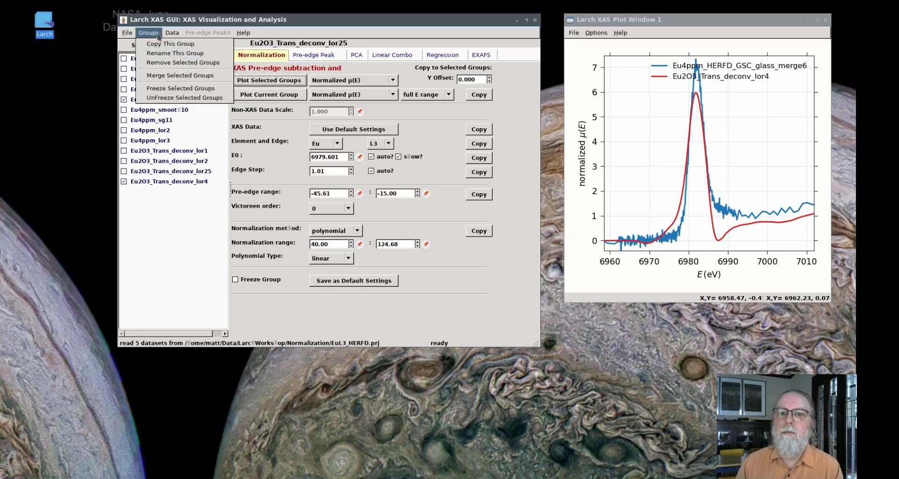
mouse_move(178, 38)
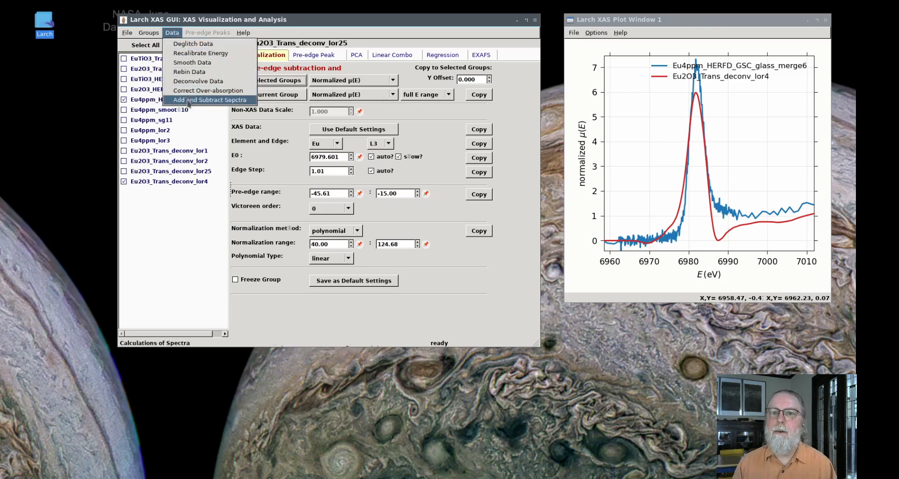
Start an add-and-subtract spectra calculation with Eu2O3_Trans assigned to b and Eu2O3_HERFD assigned to c
left_click(191, 100)
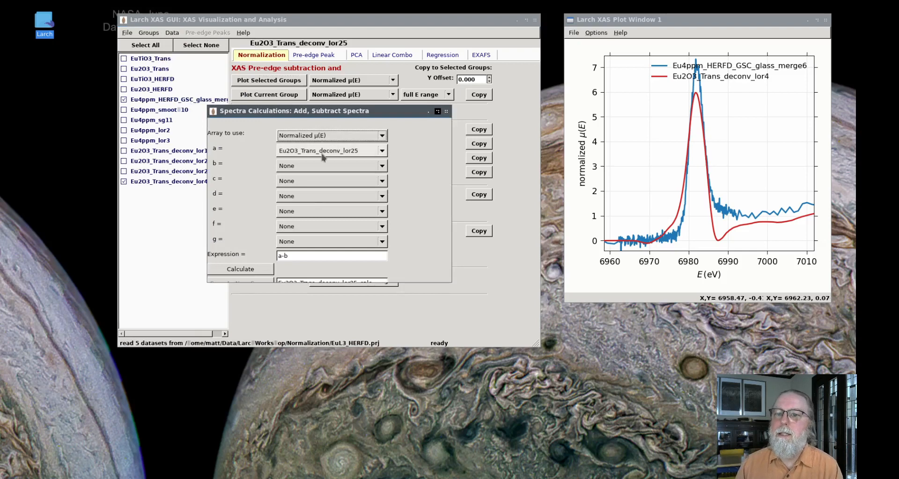
left_click(309, 167)
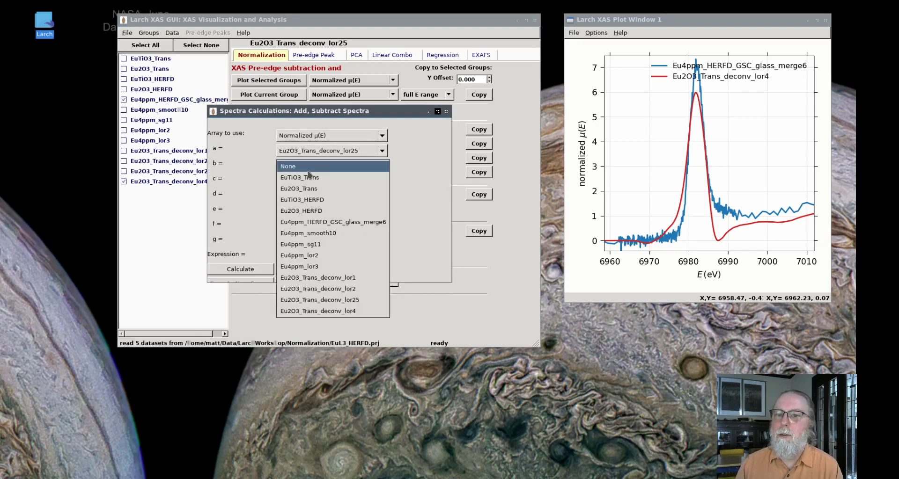
left_click(308, 188)
left_click(311, 187)
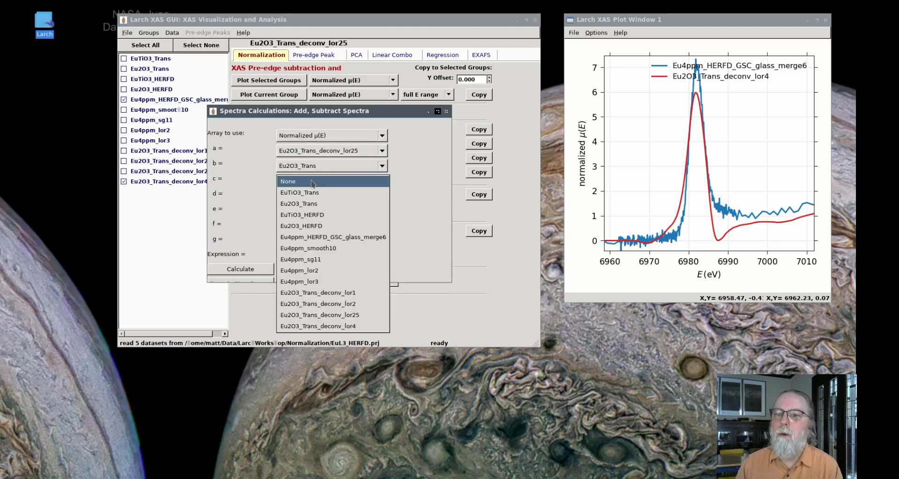
left_click(304, 227)
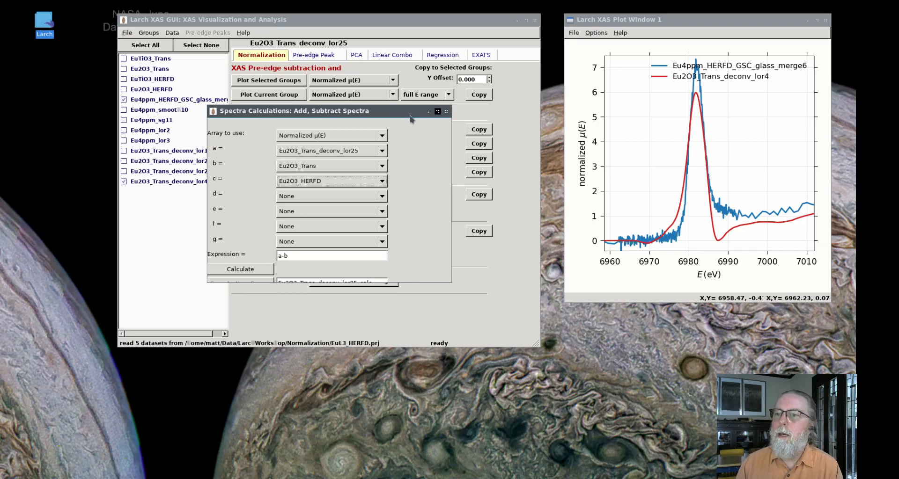
Set the spectra calculation expression to a-10*b and calculate it to plot the result
left_click_drag(410, 114, 409, 99)
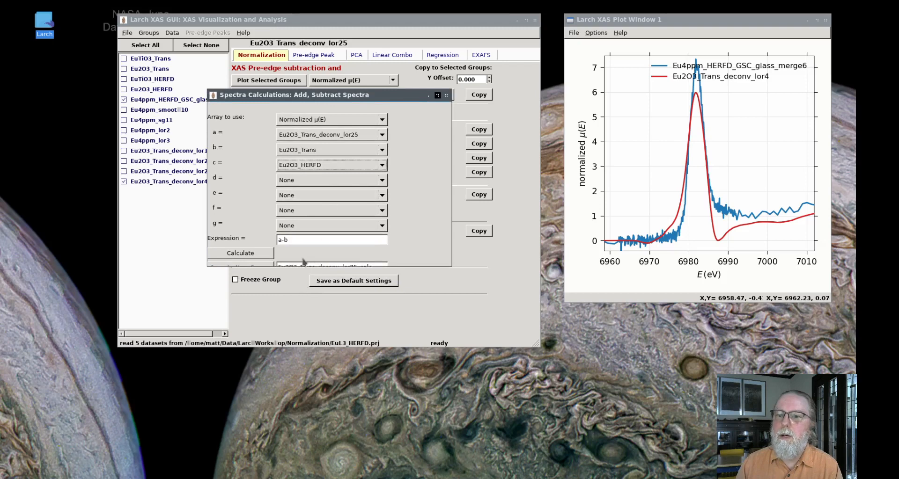
left_click(293, 239)
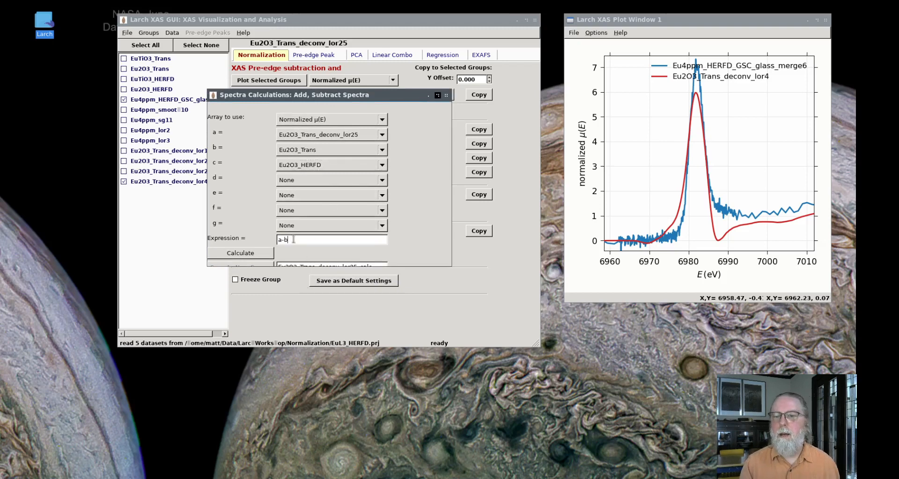
type("10*")
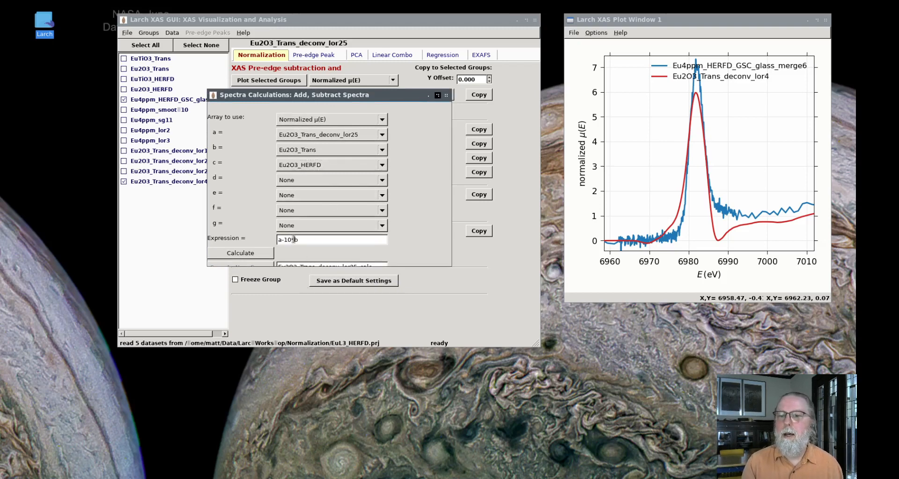
left_click(263, 255)
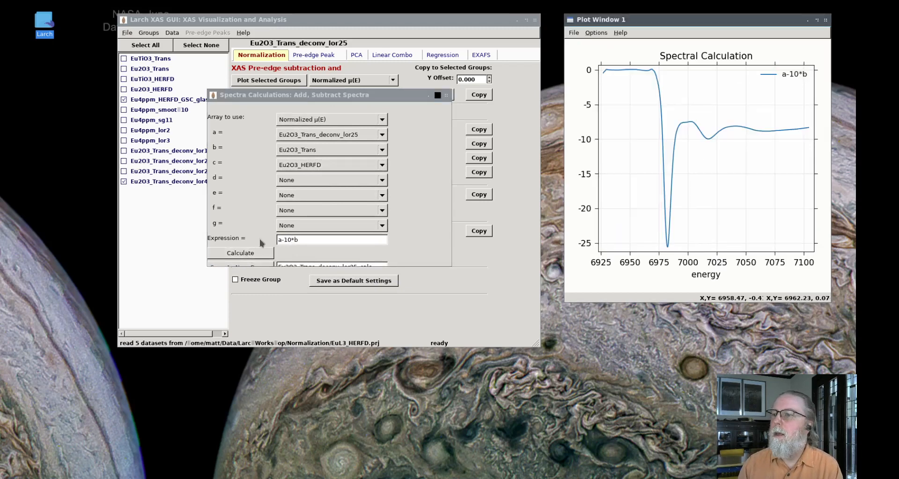
left_click(398, 95)
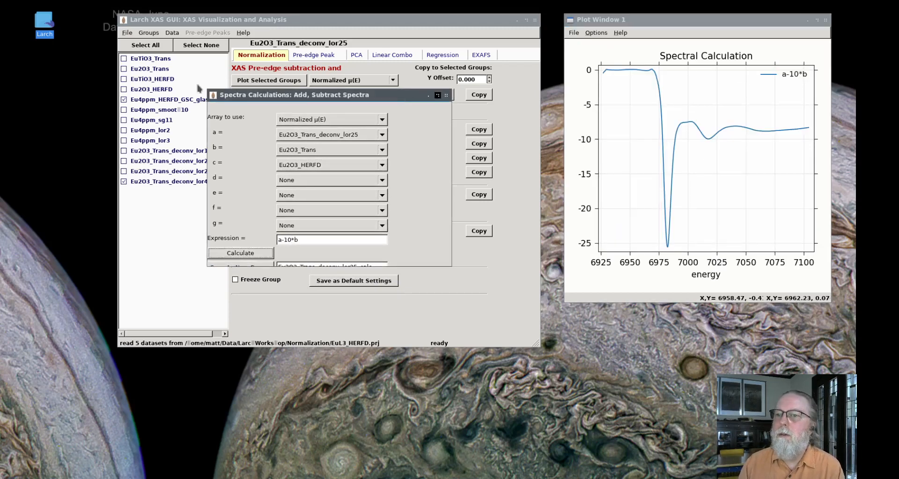
left_click(212, 96)
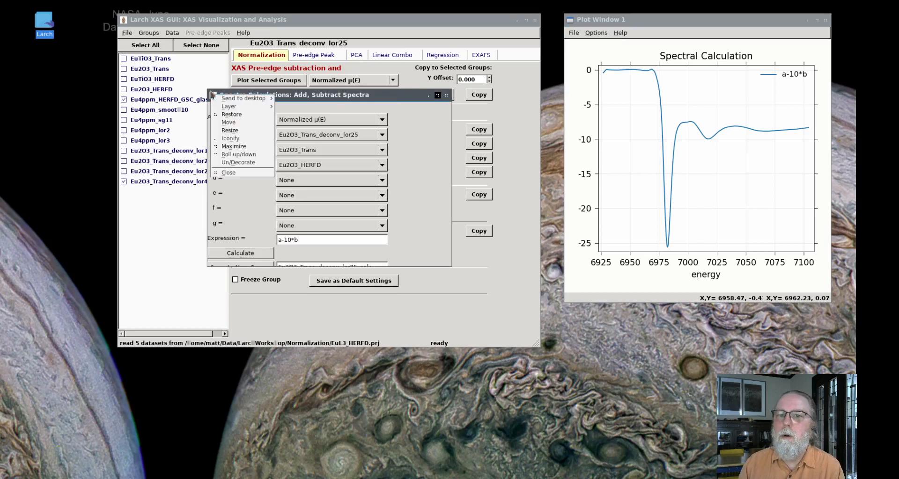
left_click(404, 104)
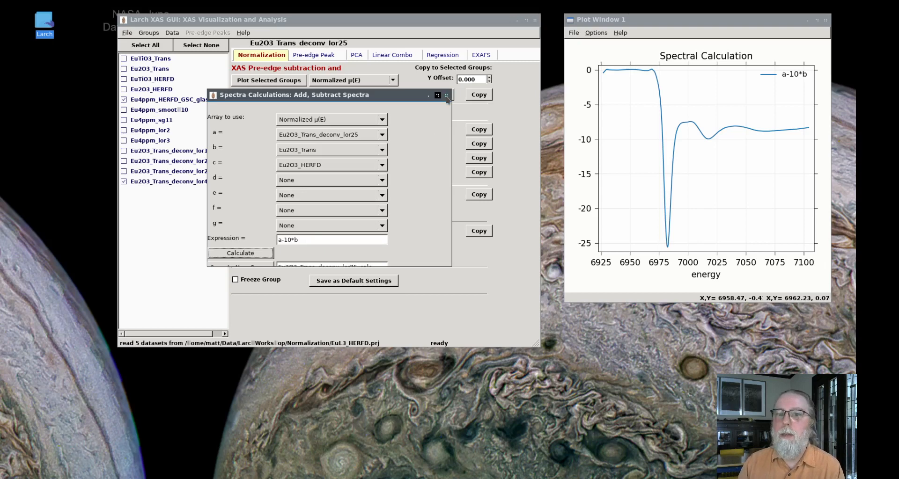
Try to recalculate the spectra with the expression changed to a-0.9b
left_click(301, 239)
key("BackSpace")
key("BackSpace")
key("BackSpace")
key("BackSpace")
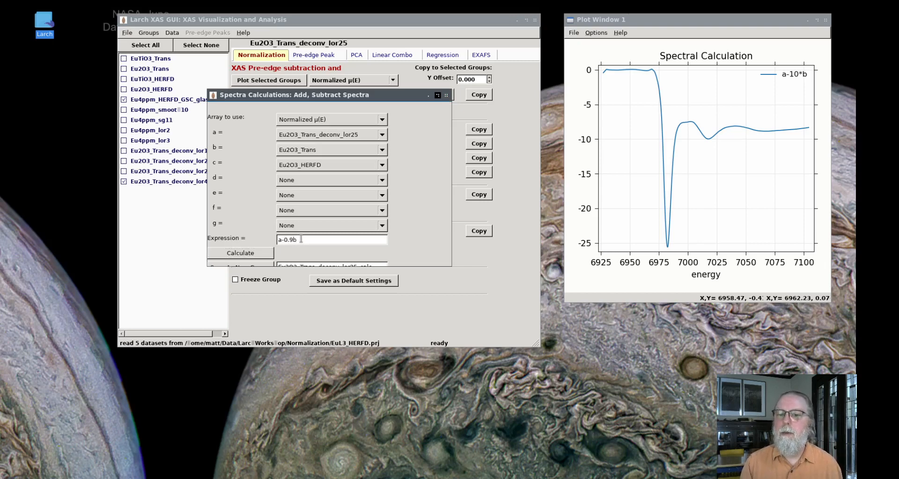
left_click(259, 253)
left_click(244, 253)
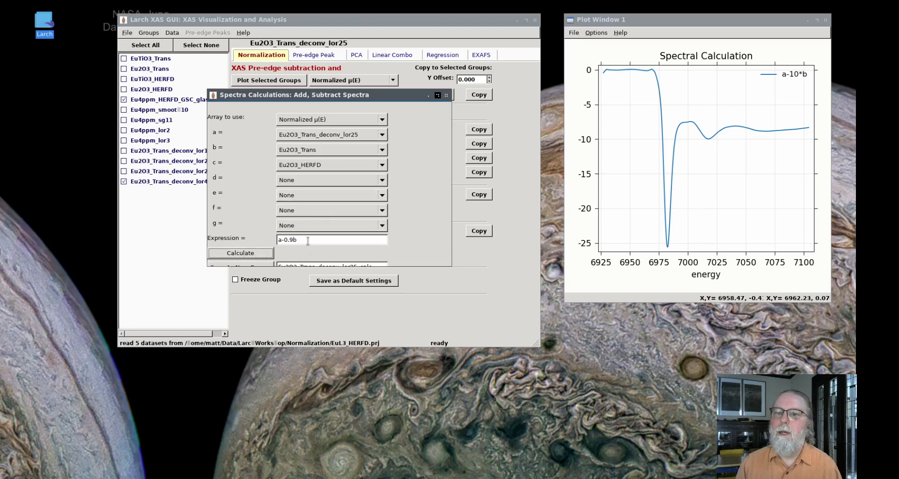
Close the spectra calculation dialog and widen the group list so that the full group names fit
left_click(446, 95)
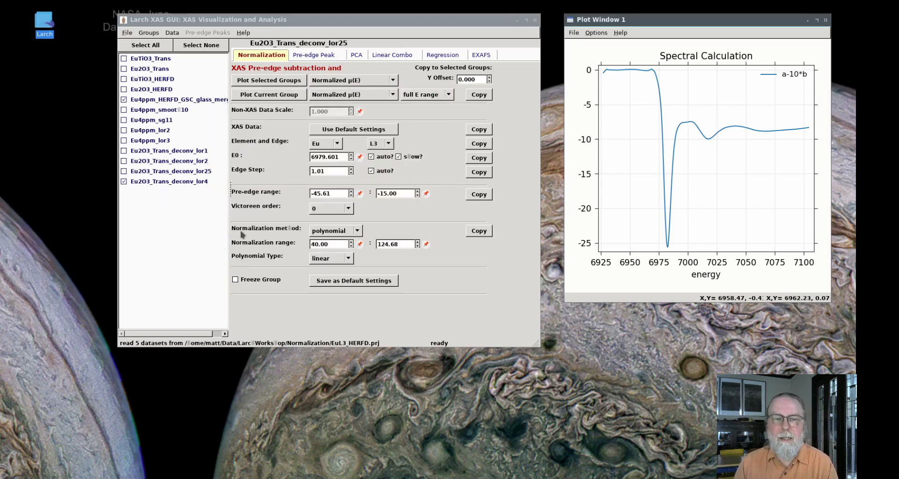
left_click_drag(227, 189, 244, 186)
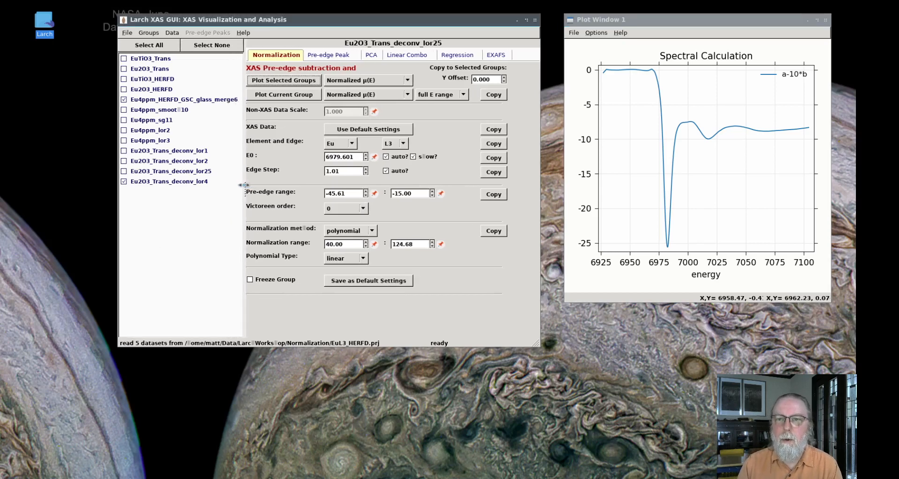